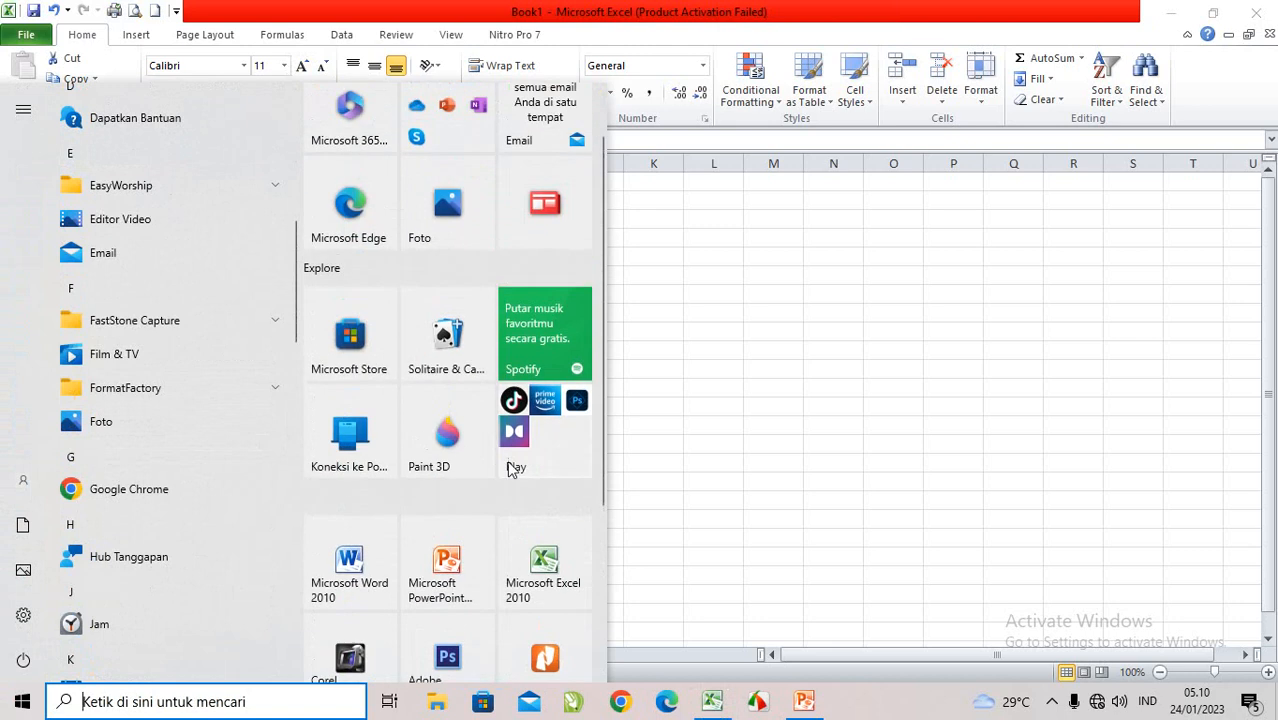
{"action": "scroll", "coordinate": [198, 342], "scroll_direction": "up", "scroll_amount": 10}
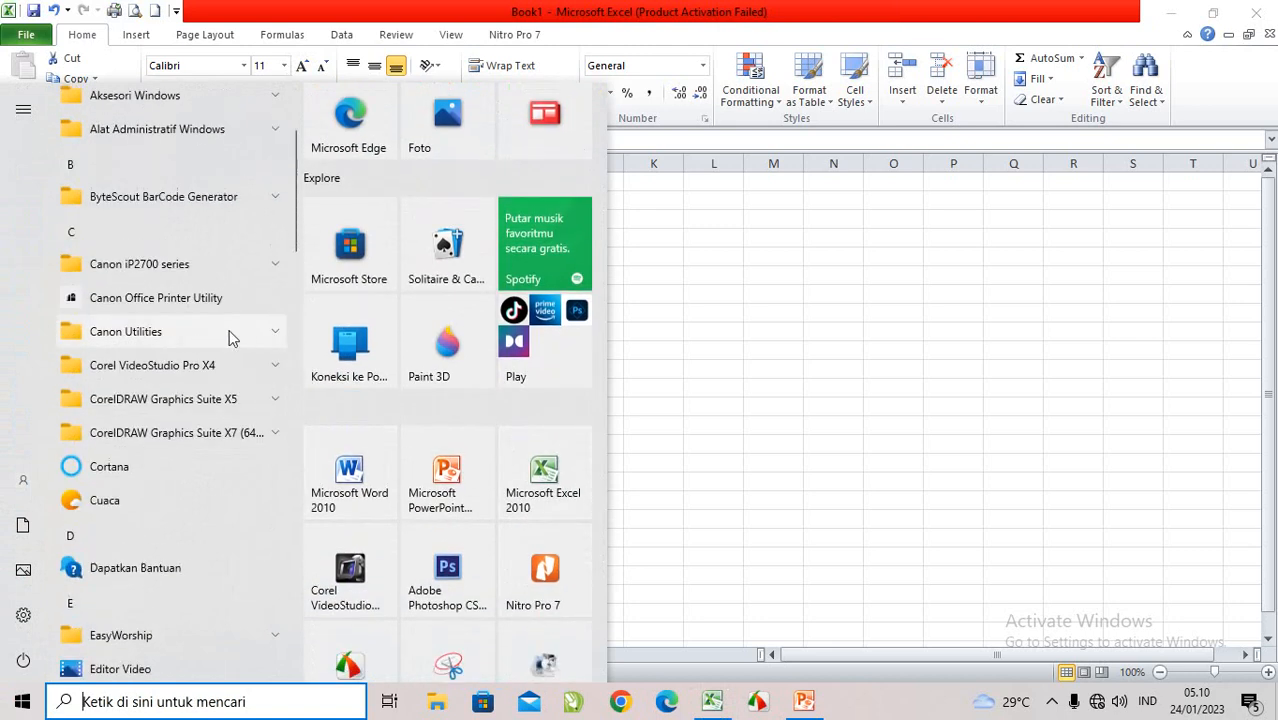
Step: Browse the installed programs for the Microsoft Office 2010 applications, expand their folder to find Excel, and return to the open workbook
{"action": "scroll", "coordinate": [178, 251], "scroll_direction": "down", "scroll_amount": 15}
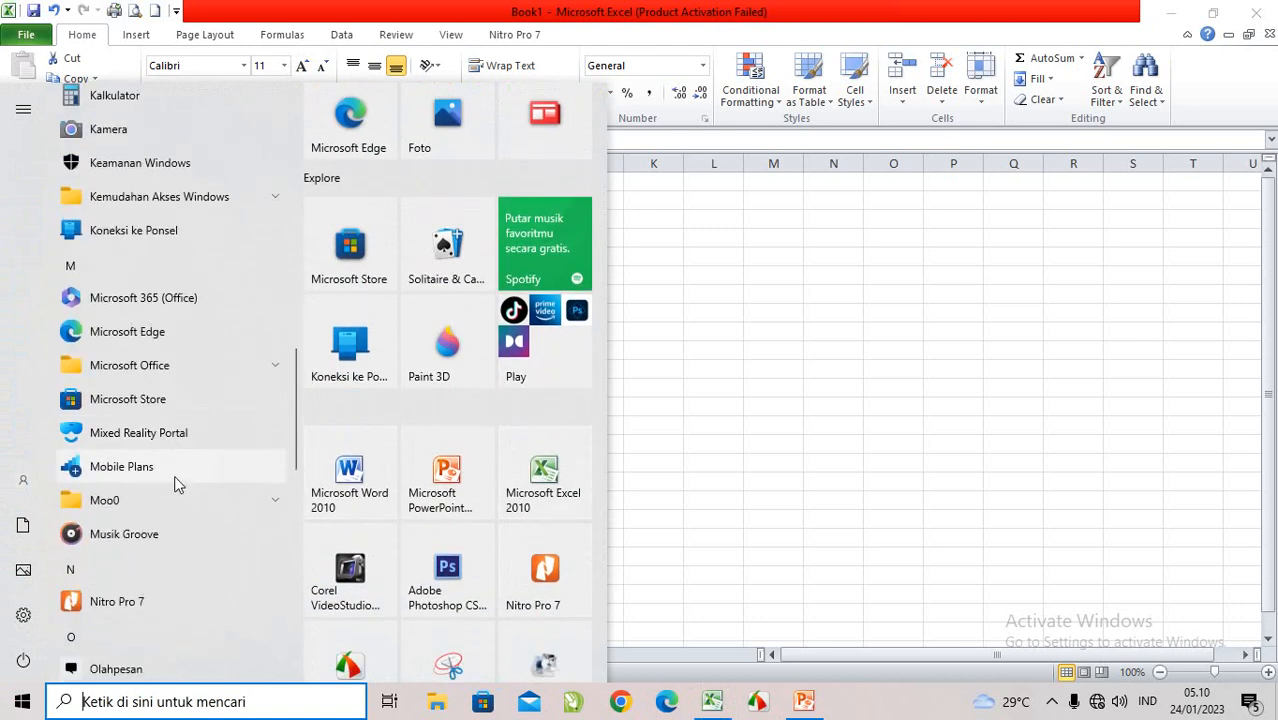
{"action": "left_click", "coordinate": [190, 363]}
{"action": "scroll", "coordinate": [167, 520], "scroll_direction": "down", "scroll_amount": 1}
{"action": "scroll", "coordinate": [188, 479], "scroll_direction": "up", "scroll_amount": 1}
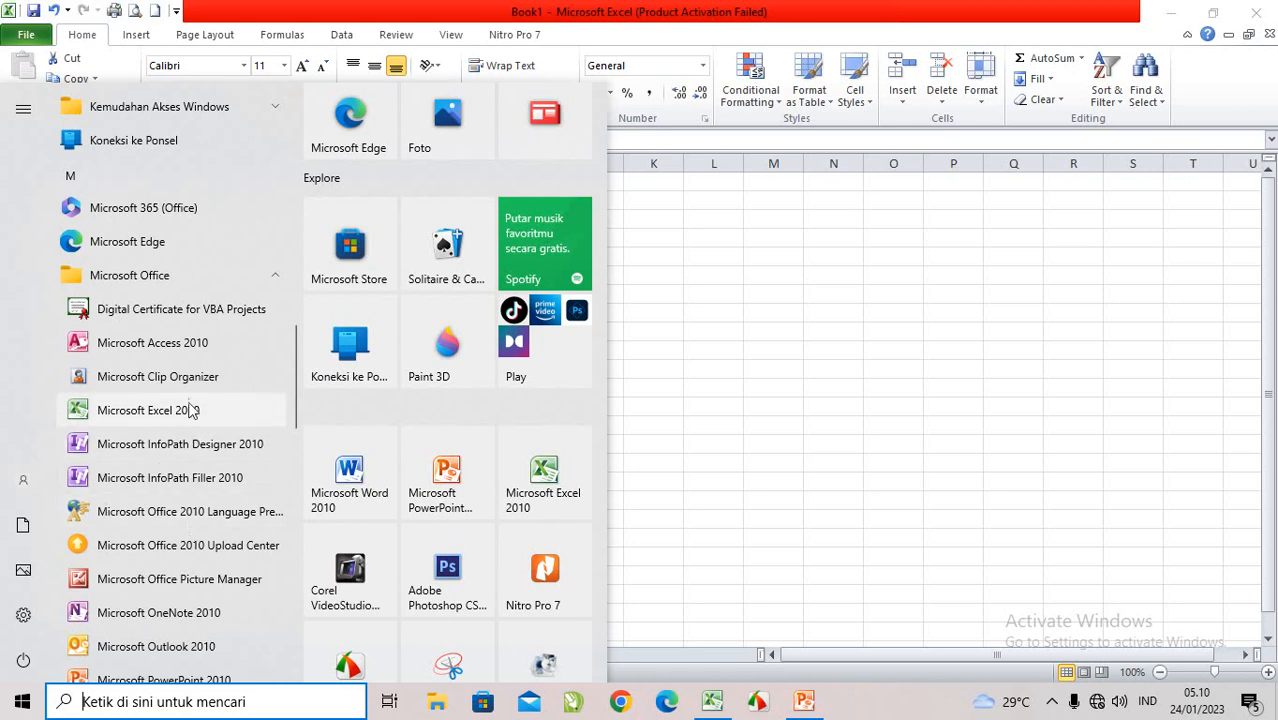
{"action": "left_click", "coordinate": [828, 401]}
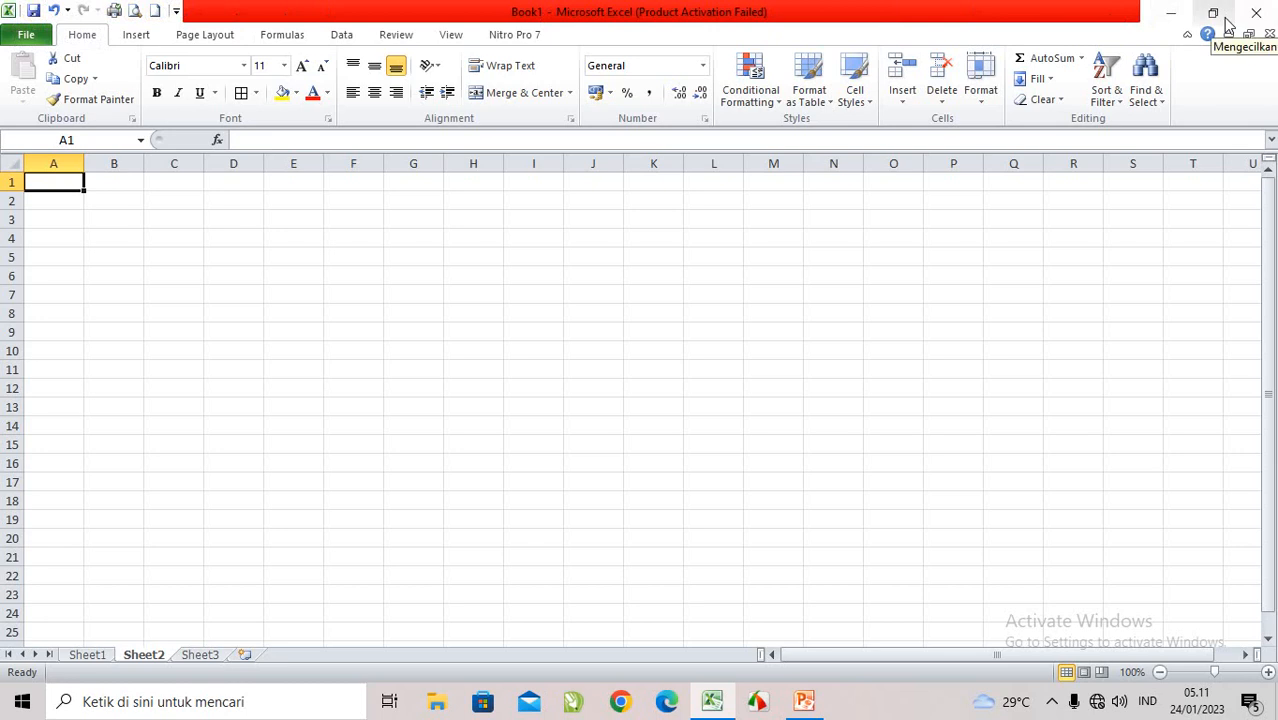
Step: Minimise the Excel window and bring it back, and shrink it to a smaller window before maximising it again
{"action": "left_click", "coordinate": [1173, 20]}
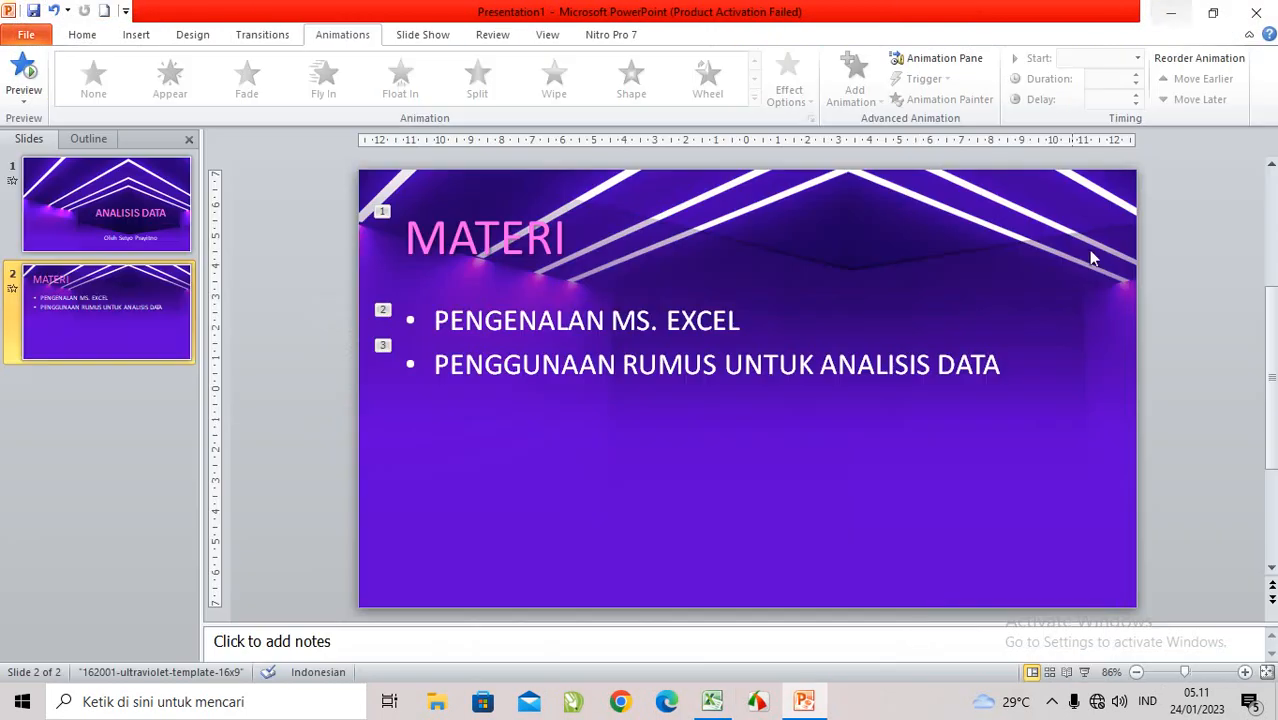
{"action": "left_click", "coordinate": [727, 705]}
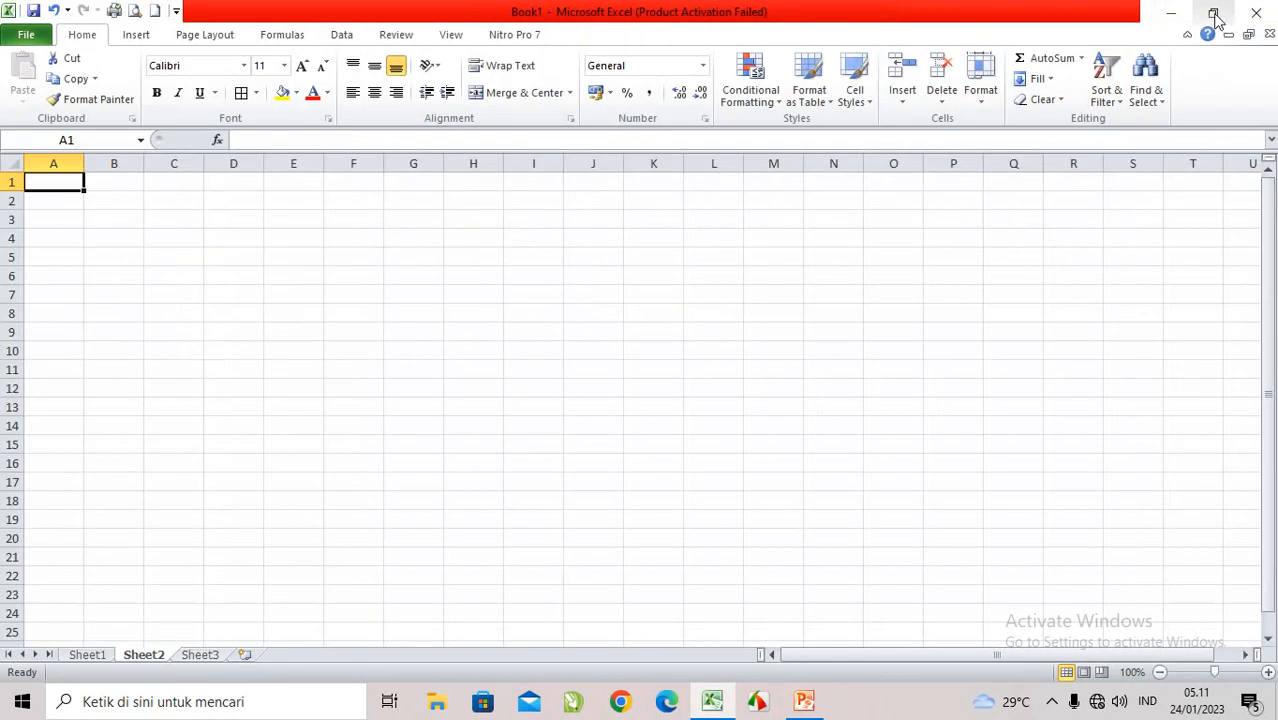
{"action": "left_click", "coordinate": [1215, 17]}
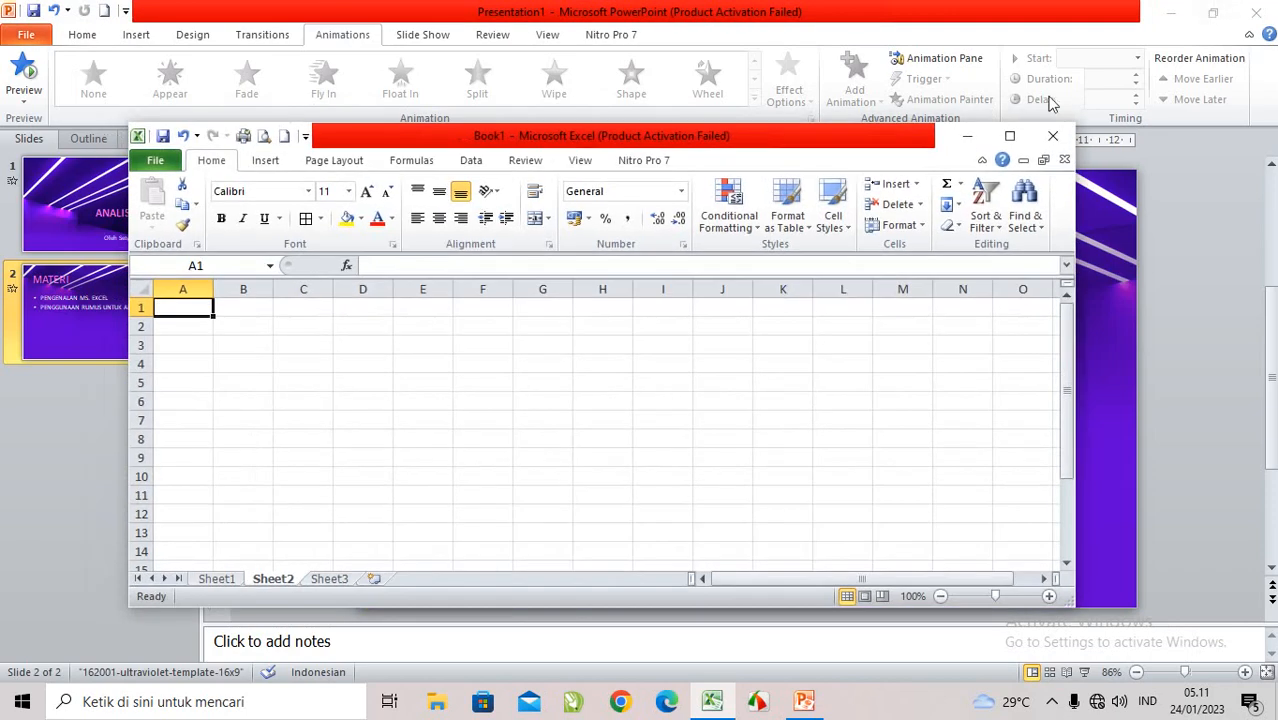
{"action": "left_click", "coordinate": [1024, 140]}
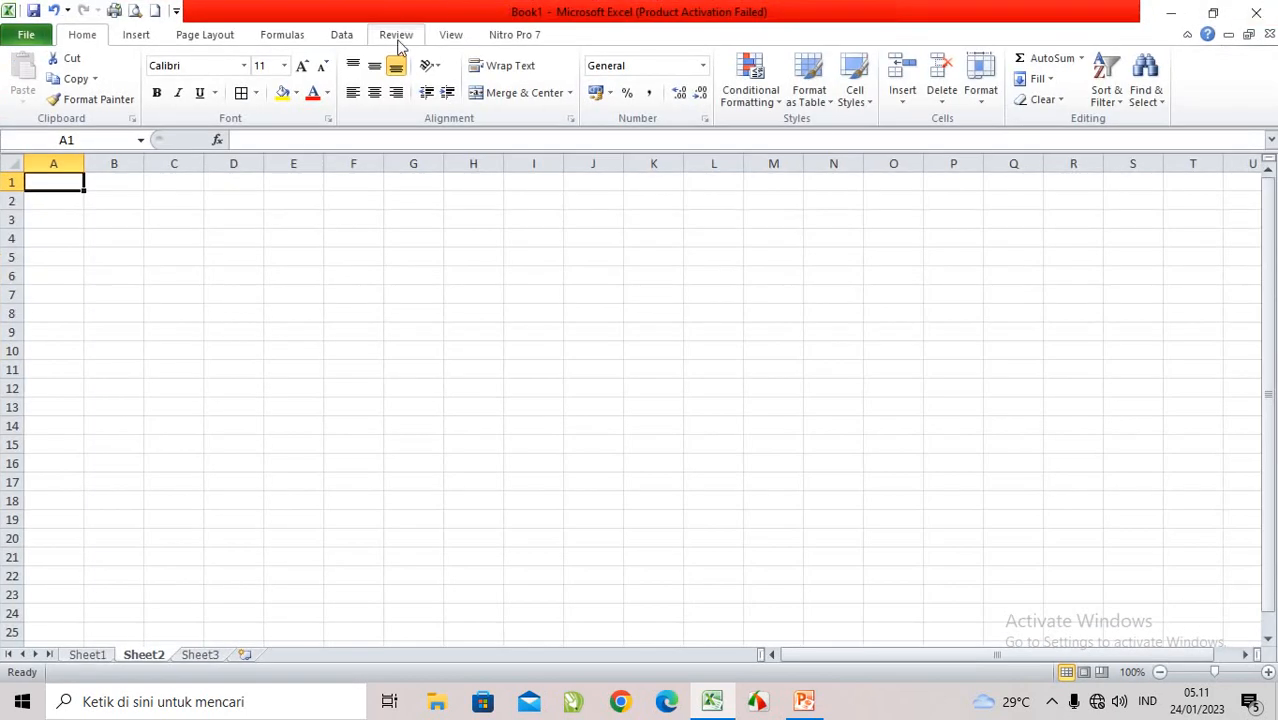
Step: View the file commands and workbook information for Book1, and return to the worksheet with the Home commands
{"action": "left_click", "coordinate": [27, 36]}
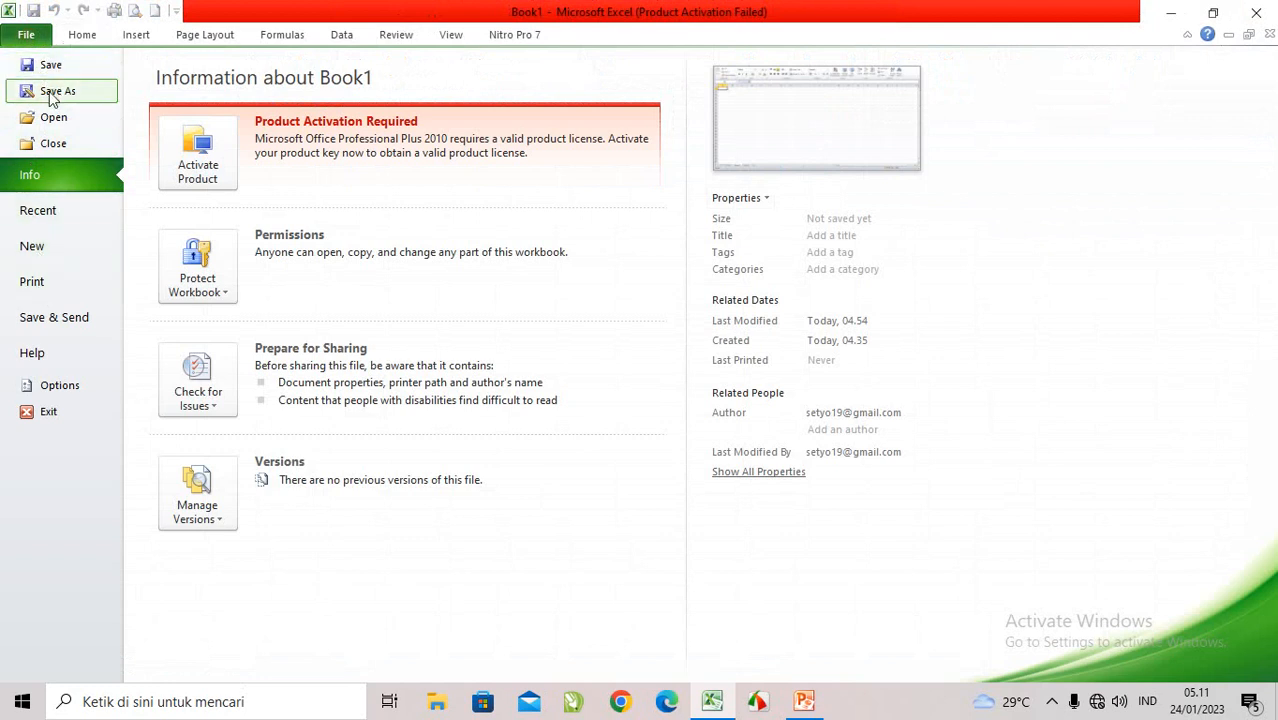
{"action": "left_click", "coordinate": [83, 38]}
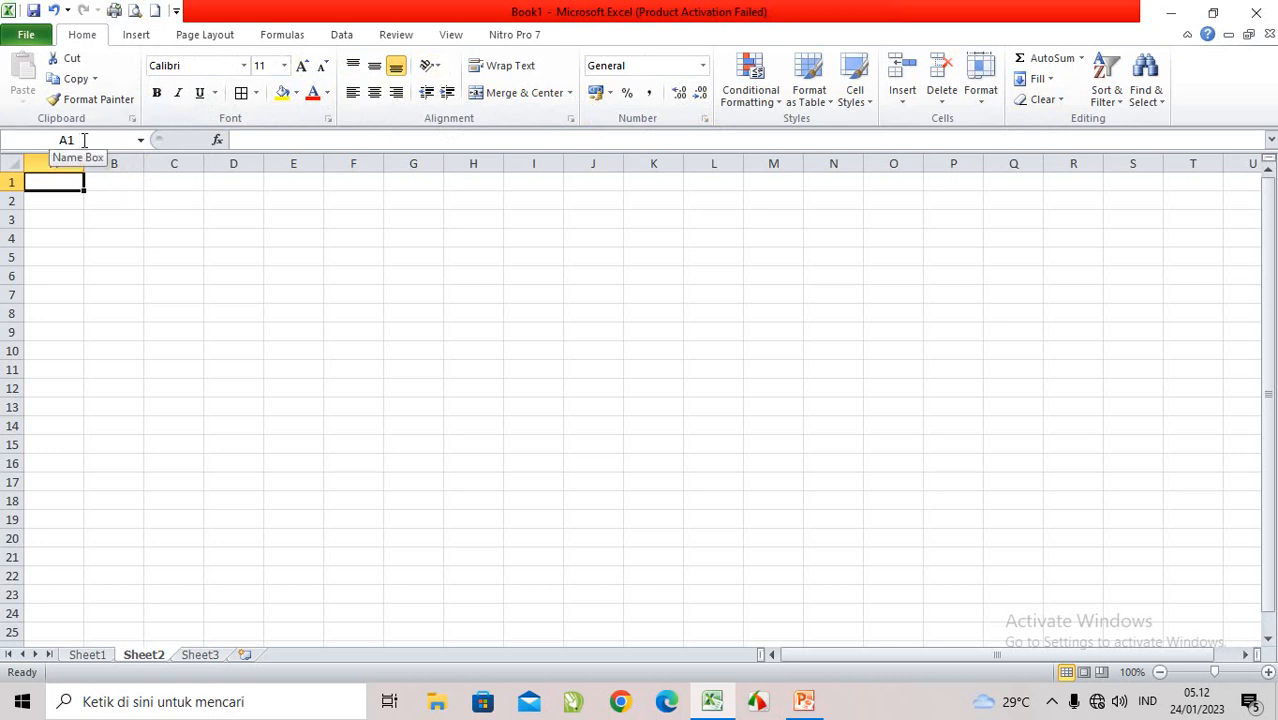
Step: Select various single cells across Sheet2, such as G6, E6, L8, F4 and C3, to examine how each cell's address is shown
{"action": "left_click", "coordinate": [416, 268]}
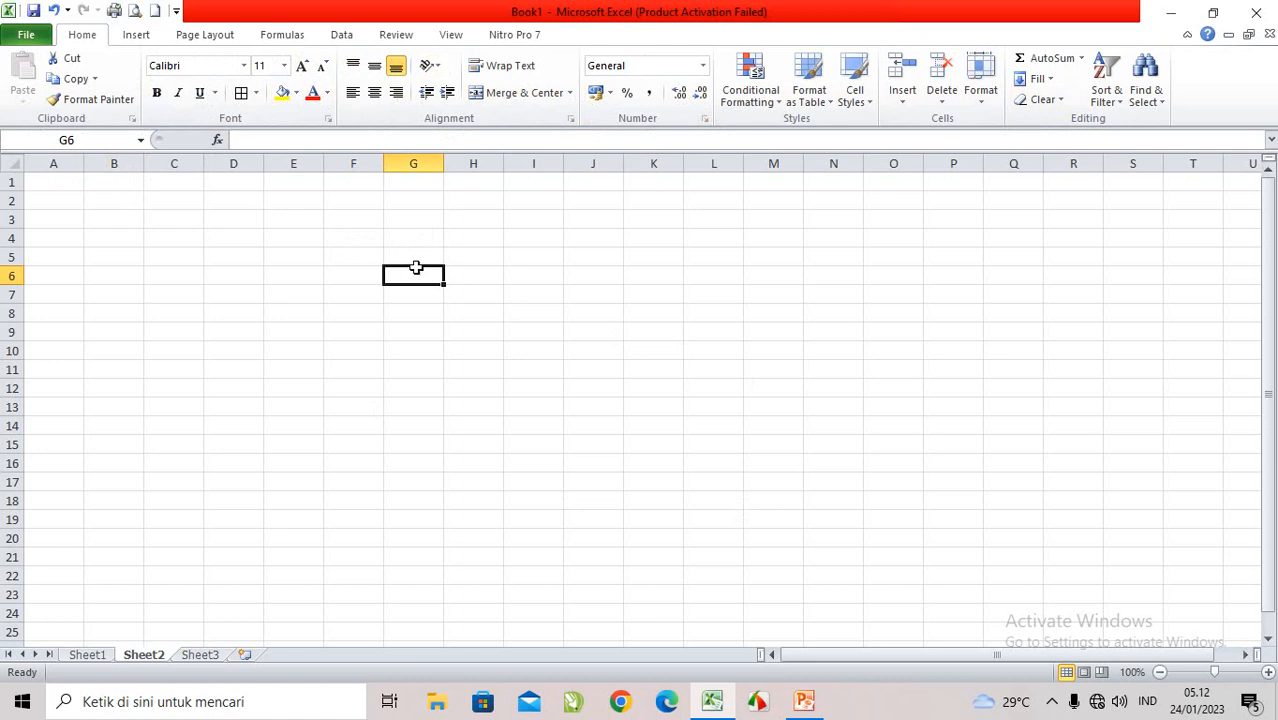
{"action": "left_click", "coordinate": [836, 278]}
{"action": "left_click", "coordinate": [796, 368]}
{"action": "left_click", "coordinate": [592, 315]}
{"action": "left_click", "coordinate": [414, 280]}
{"action": "left_click", "coordinate": [278, 280]}
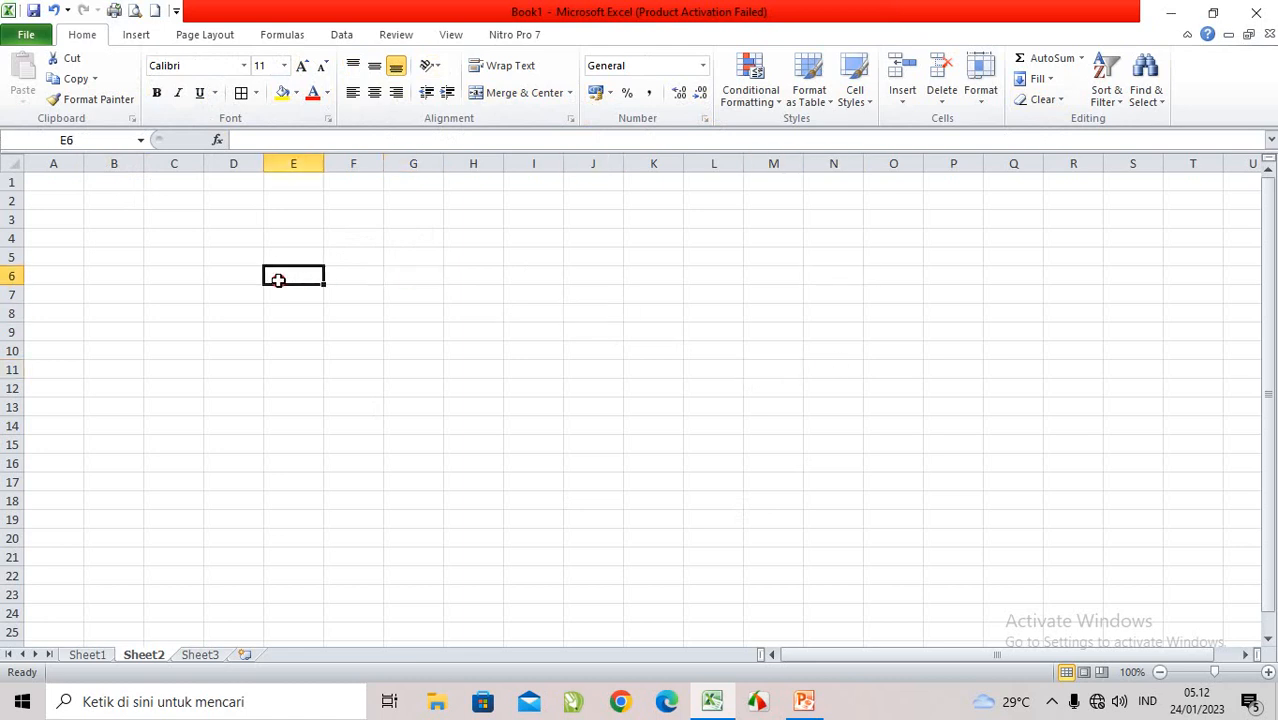
{"action": "left_click_drag", "start_coordinate": [285, 330], "coordinate": [331, 328]}
{"action": "left_click_drag", "start_coordinate": [482, 316], "coordinate": [502, 308]}
{"action": "left_click", "coordinate": [694, 312]}
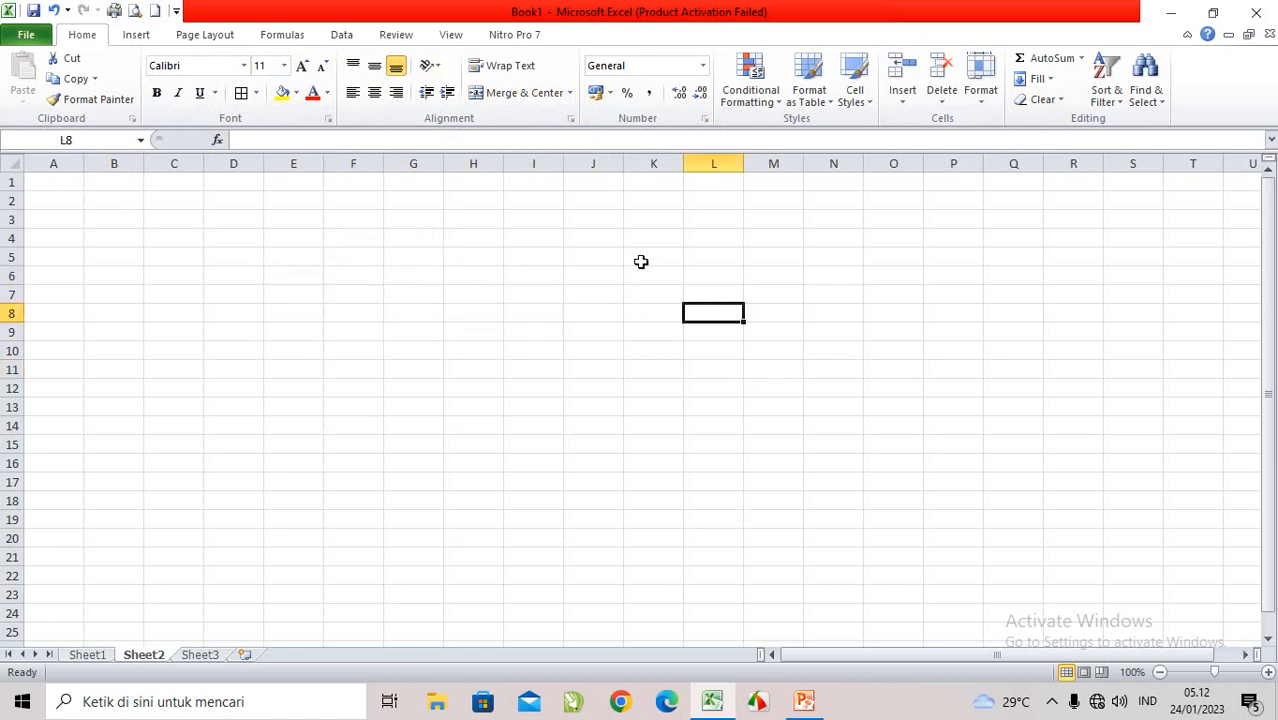
{"action": "left_click", "coordinate": [641, 262]}
{"action": "left_click", "coordinate": [428, 236]}
{"action": "left_click", "coordinate": [394, 266]}
{"action": "left_click", "coordinate": [331, 240]}
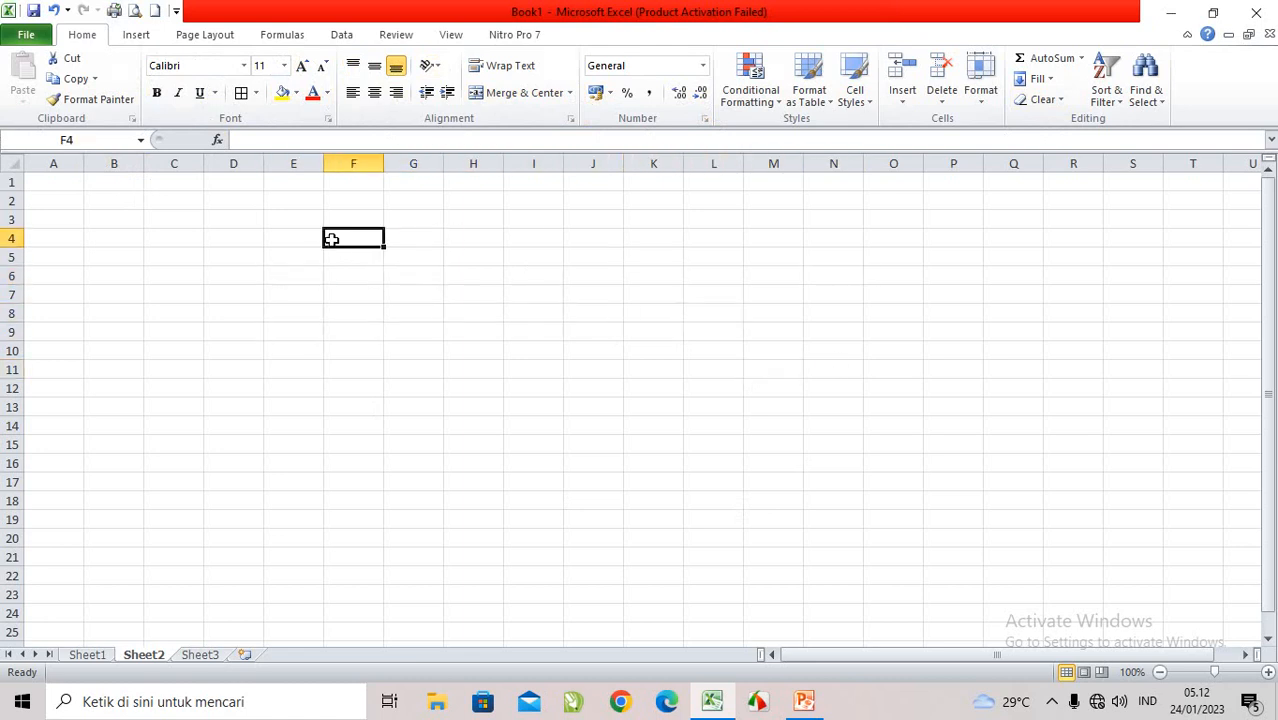
{"action": "left_click", "coordinate": [285, 220]}
{"action": "left_click", "coordinate": [193, 211]}
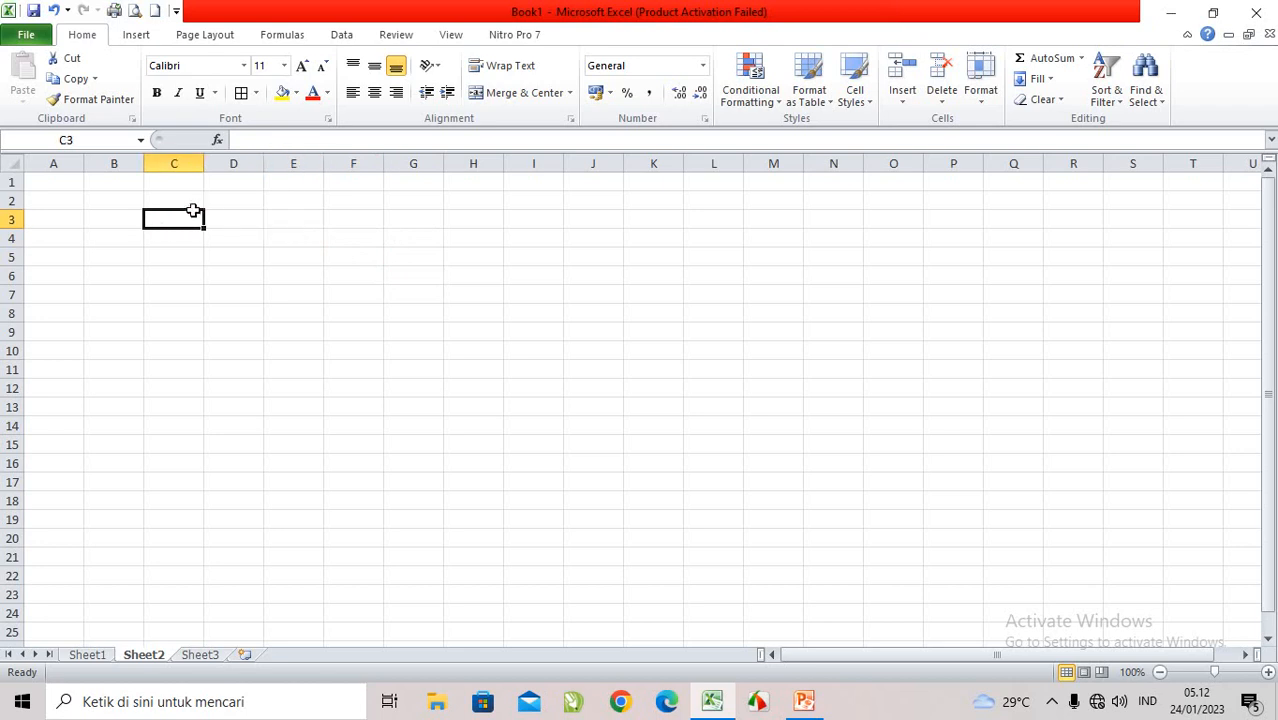
Step: Open the formula bar of cell E3 for editing, and leave it empty by selecting cells B2 and C3
{"action": "left_click", "coordinate": [247, 228]}
{"action": "left_click", "coordinate": [301, 222]}
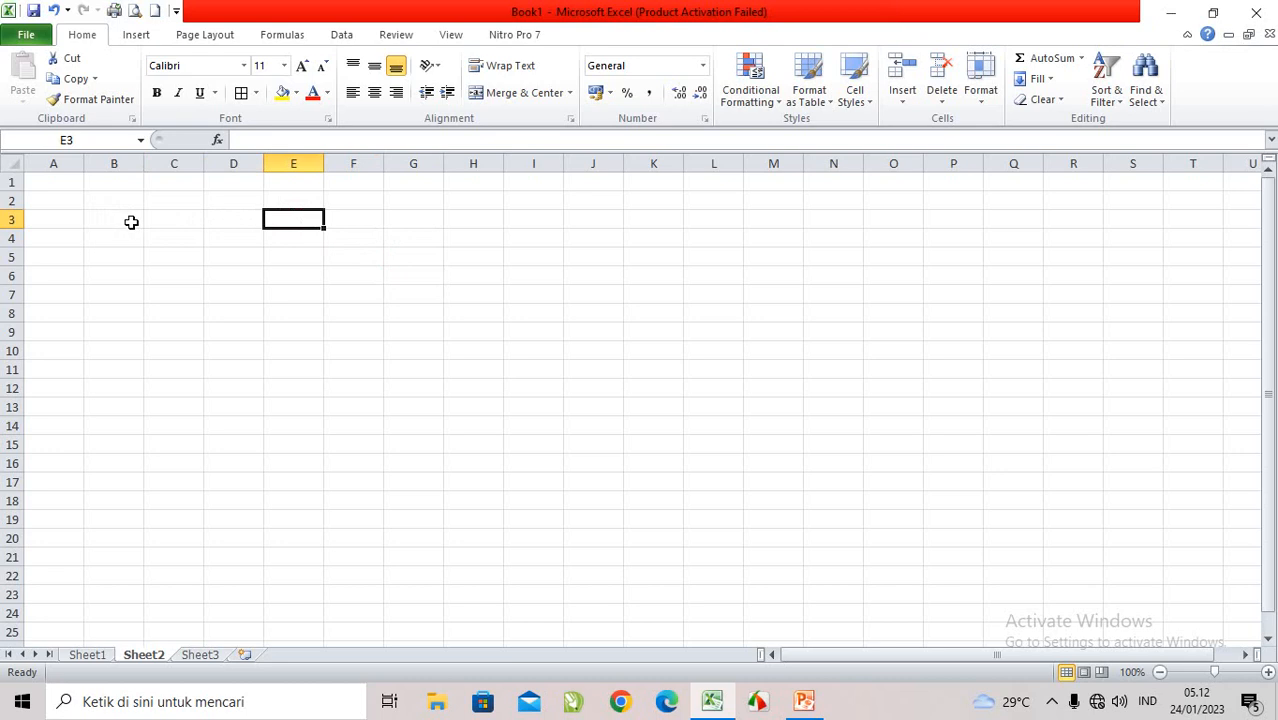
{"action": "left_click", "coordinate": [259, 141]}
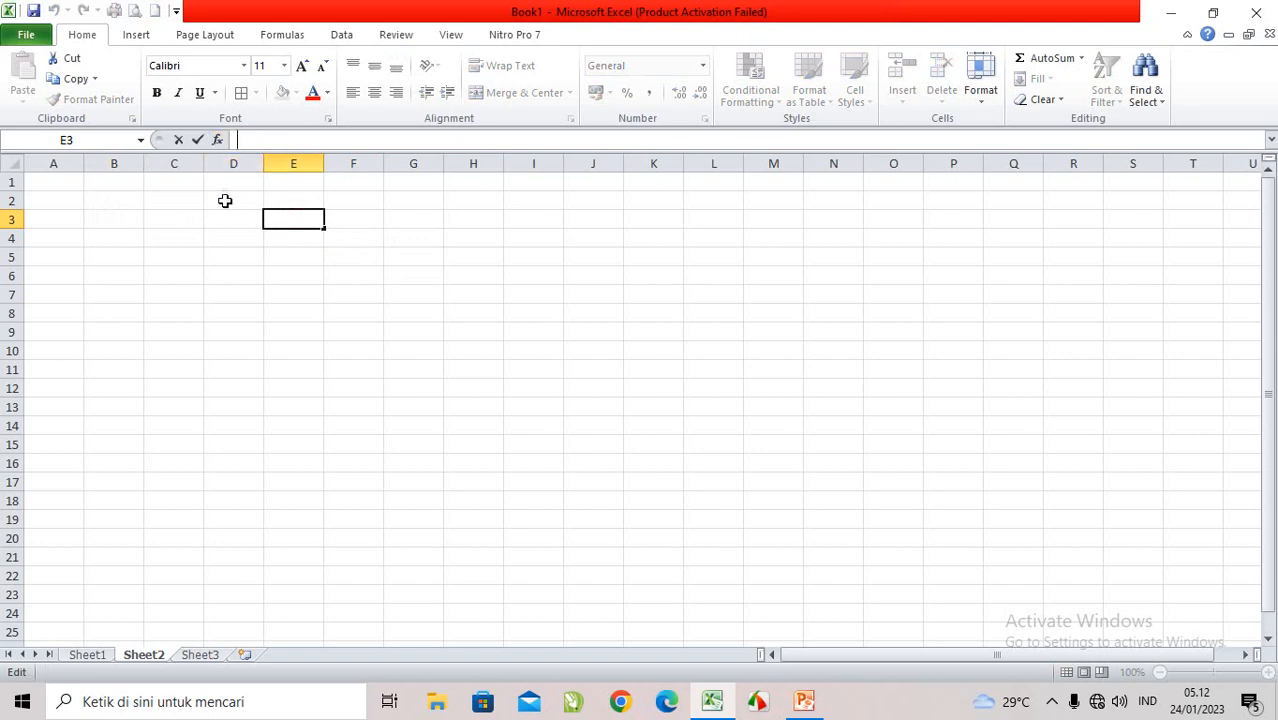
{"action": "left_click", "coordinate": [94, 203]}
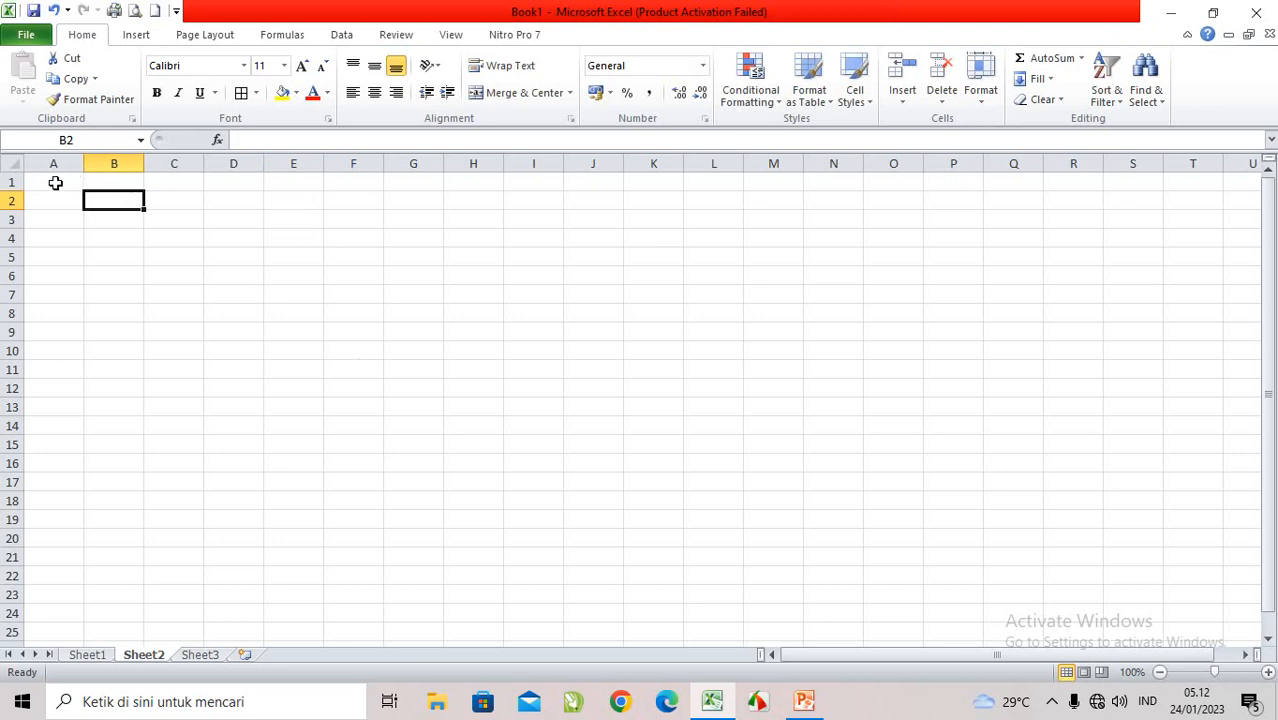
{"action": "left_click", "coordinate": [147, 218]}
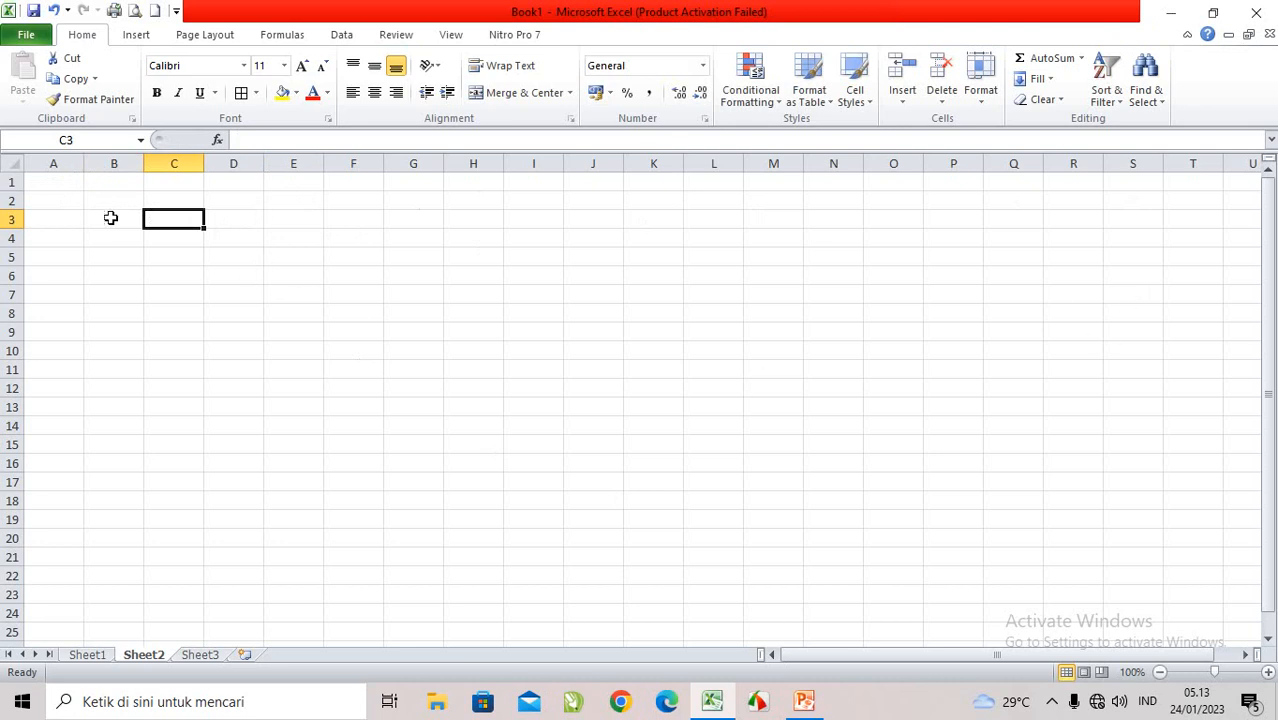
Step: Select whole columns A, C and E and whole rows 2, 5 and 1 to examine the difference between columns and rows
{"action": "left_click", "coordinate": [52, 162]}
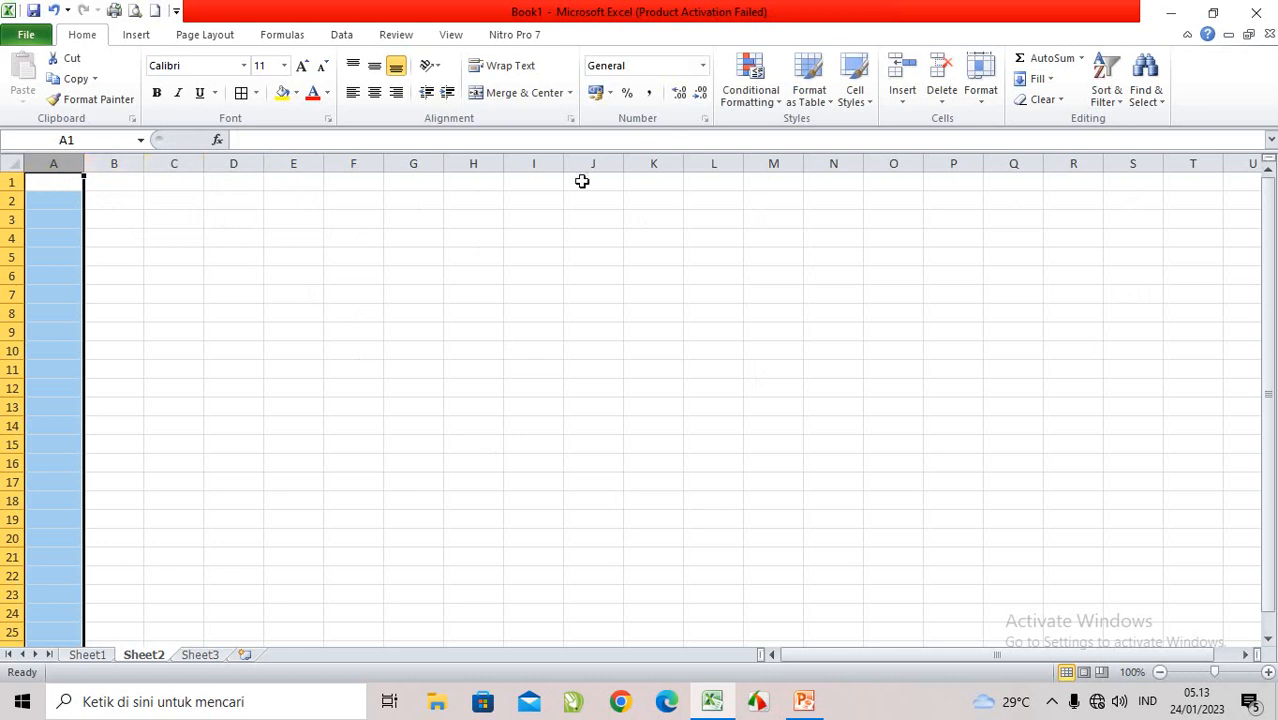
{"action": "left_click", "coordinate": [175, 163]}
{"action": "left_click", "coordinate": [290, 163]}
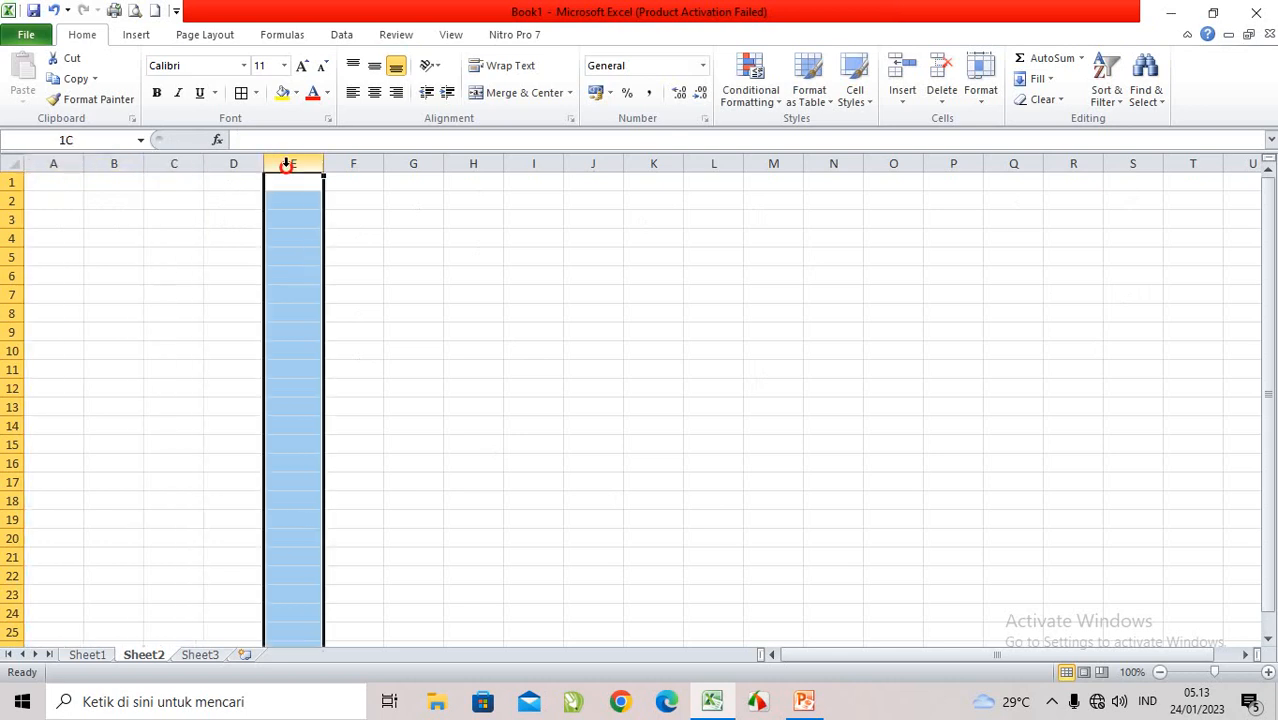
{"action": "left_click", "coordinate": [7, 203]}
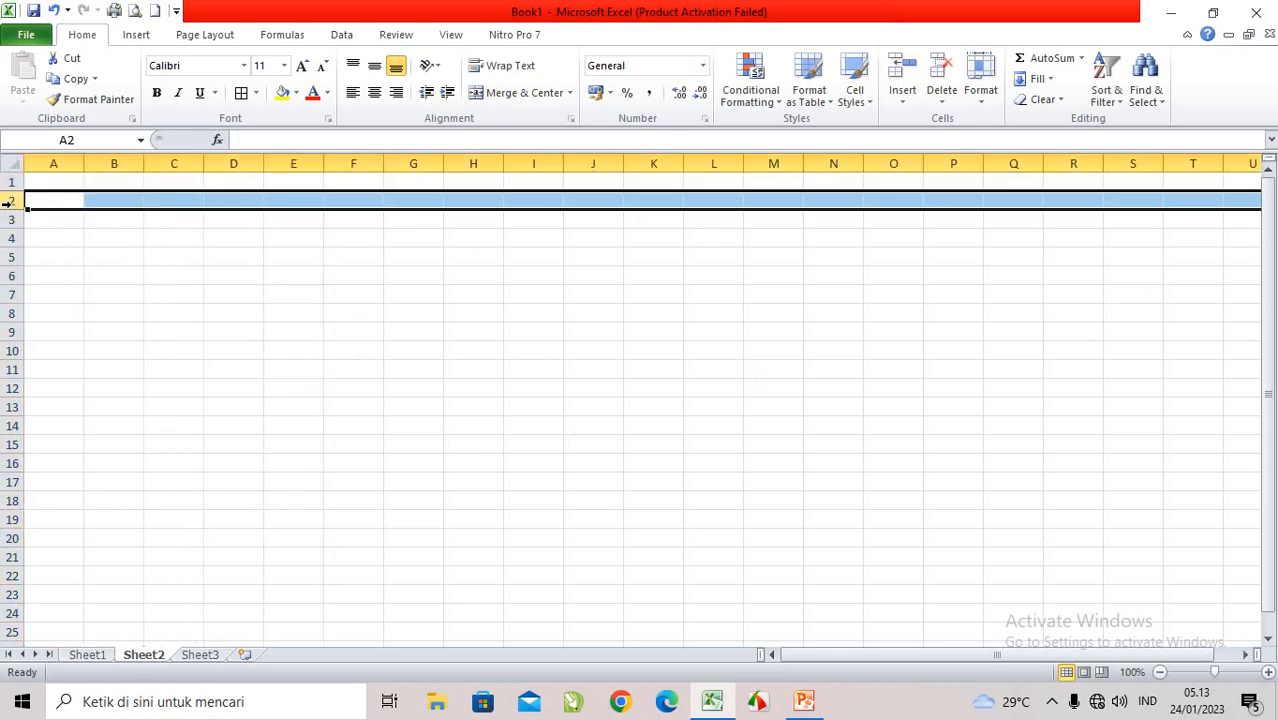
{"action": "left_click", "coordinate": [10, 258]}
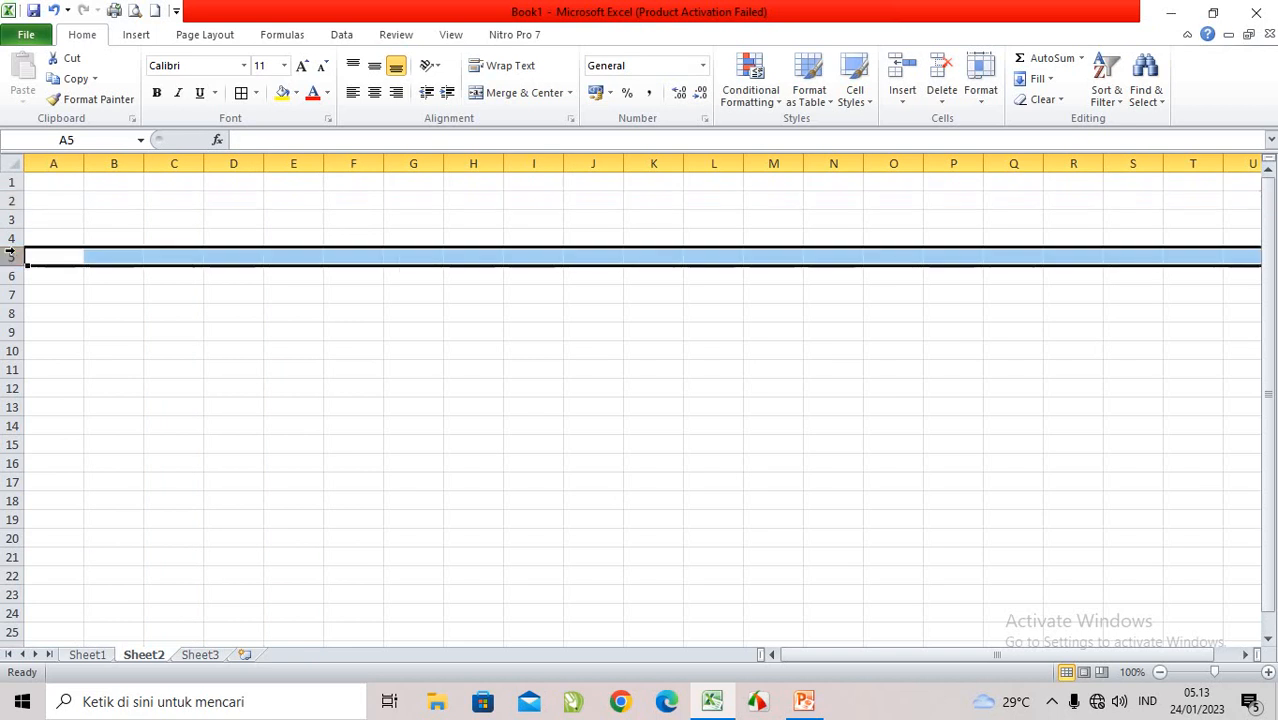
{"action": "left_click", "coordinate": [18, 183]}
{"action": "left_click", "coordinate": [55, 163]}
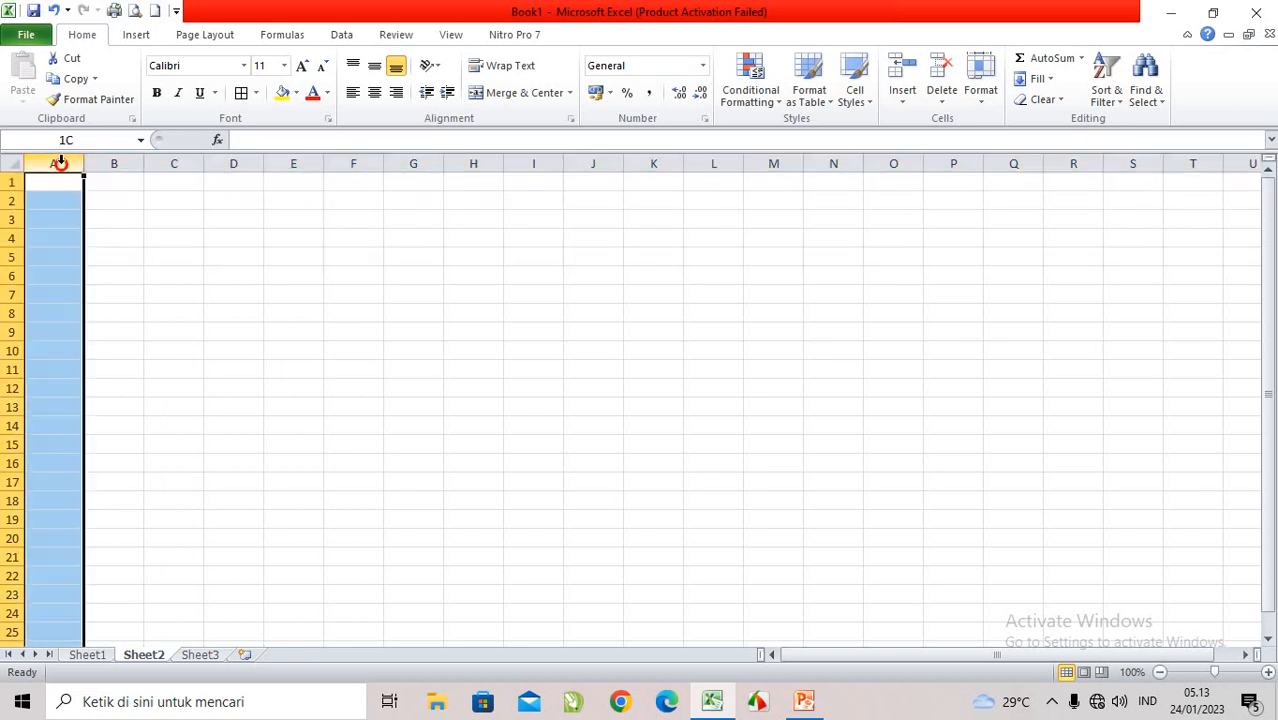
{"action": "left_click", "coordinate": [7, 185]}
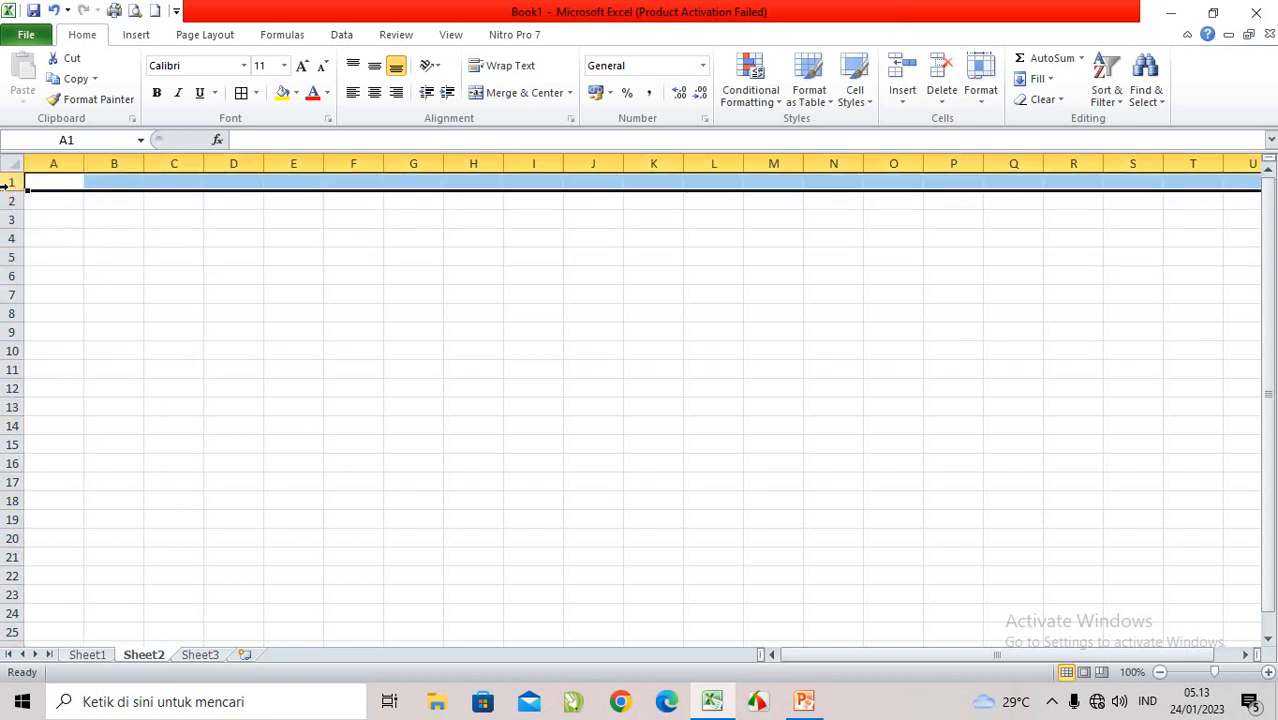
Step: Select the whole of column C and its cell in row 3 to examine where a column and row meet
{"action": "left_click", "coordinate": [316, 254]}
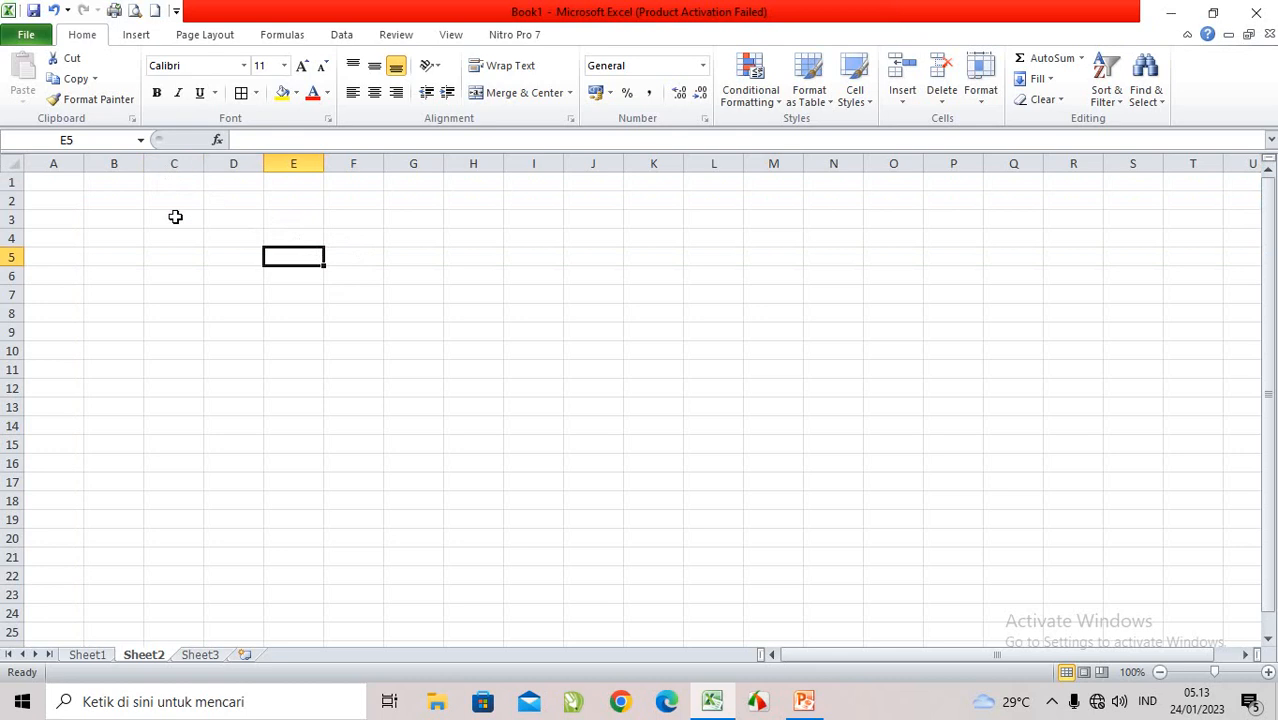
{"action": "left_click", "coordinate": [171, 163]}
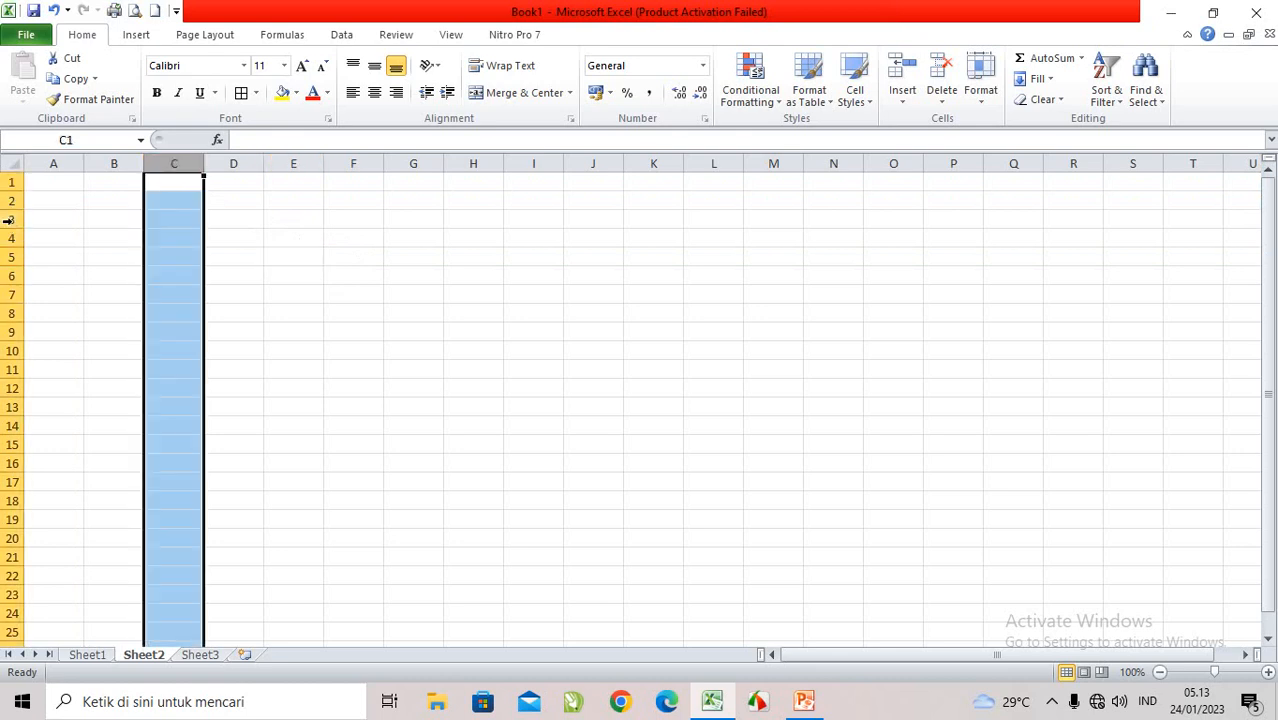
{"action": "left_click", "coordinate": [166, 220]}
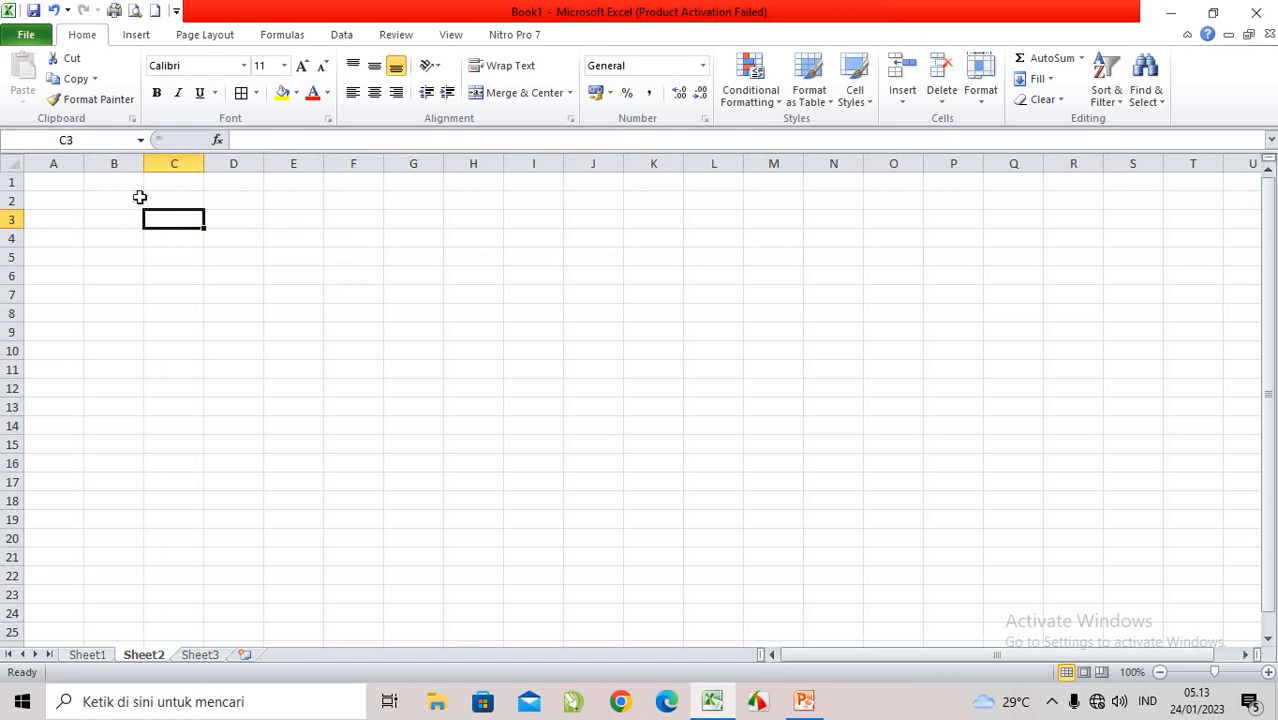
Step: Select scattered cells such as G9, E7, C5, D6 and D7, ending on B3, to compare their addresses with the column and row headings
{"action": "left_click", "coordinate": [576, 280]}
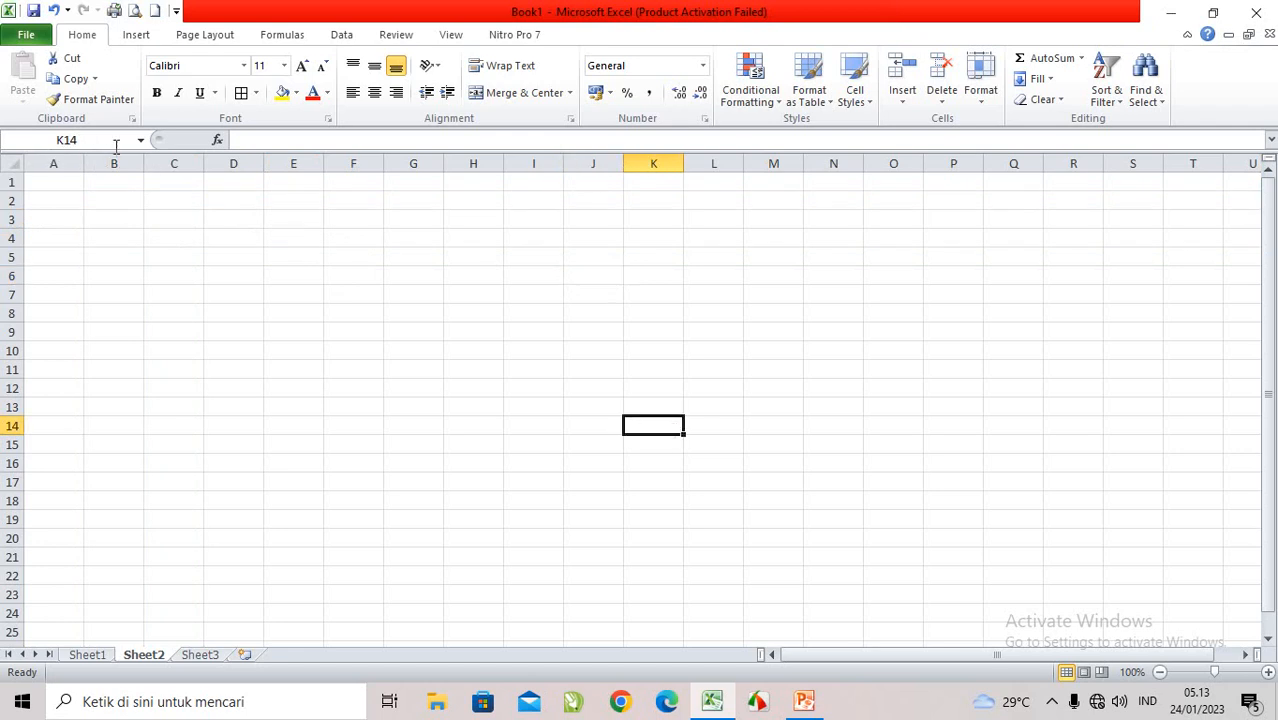
{"action": "left_click", "coordinate": [251, 397]}
{"action": "left_click", "coordinate": [436, 326]}
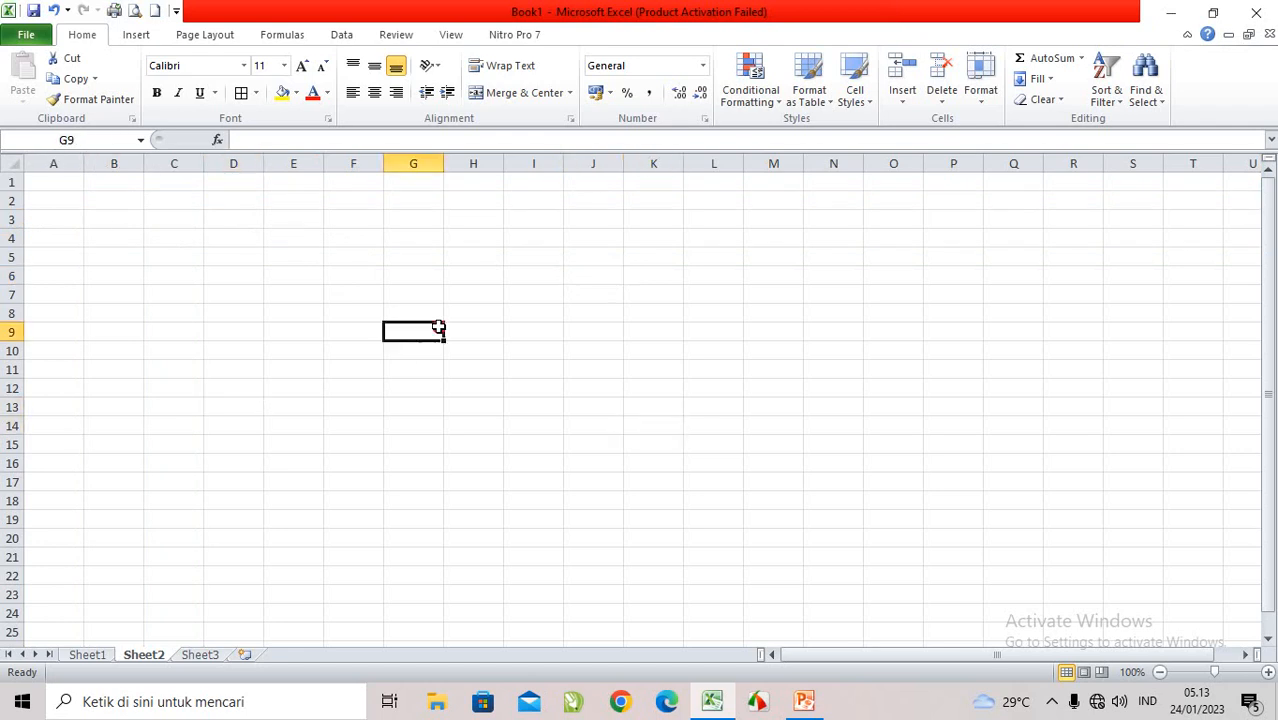
{"action": "left_click", "coordinate": [572, 366]}
{"action": "left_click", "coordinate": [302, 287]}
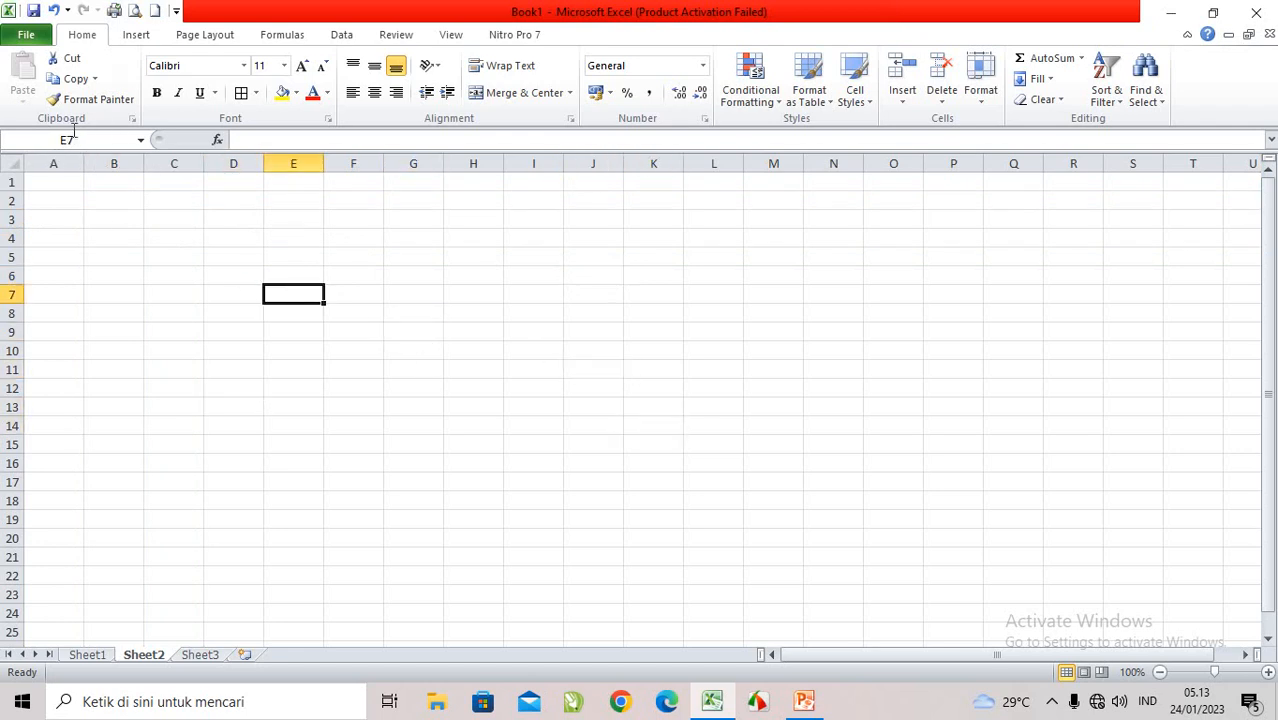
{"action": "left_click", "coordinate": [302, 256]}
{"action": "left_click", "coordinate": [193, 261]}
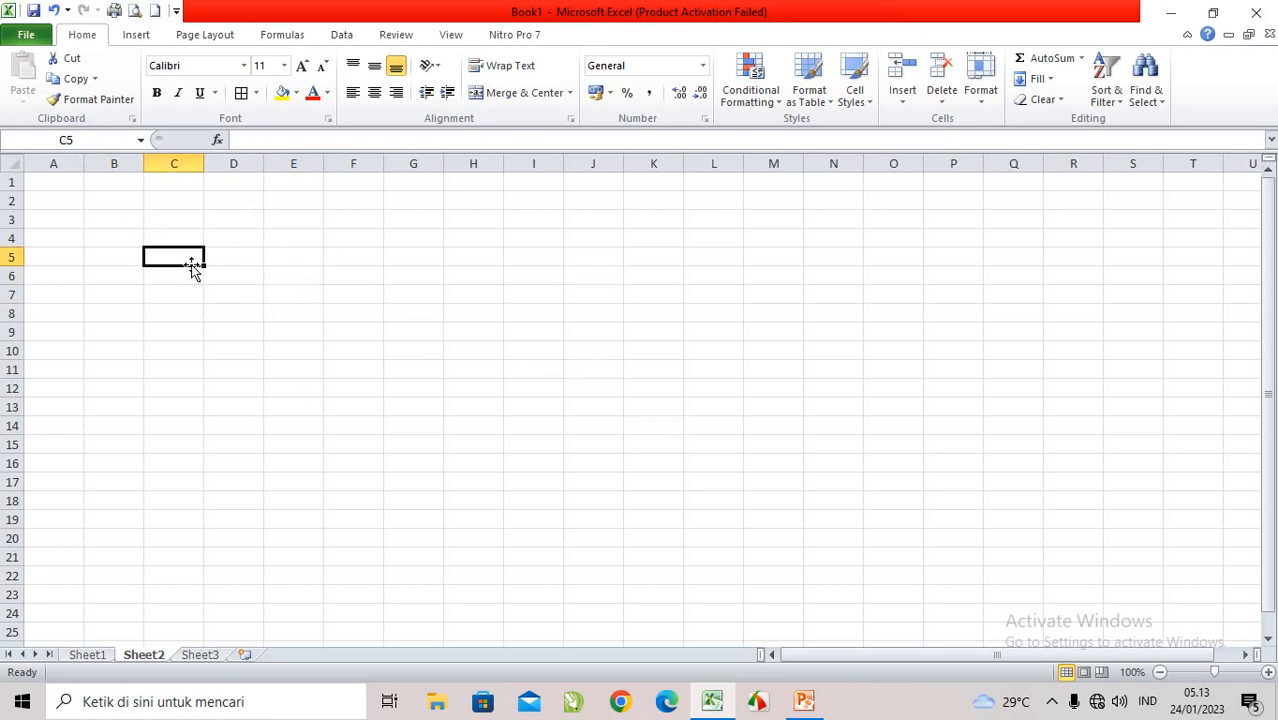
{"action": "left_click", "coordinate": [229, 270]}
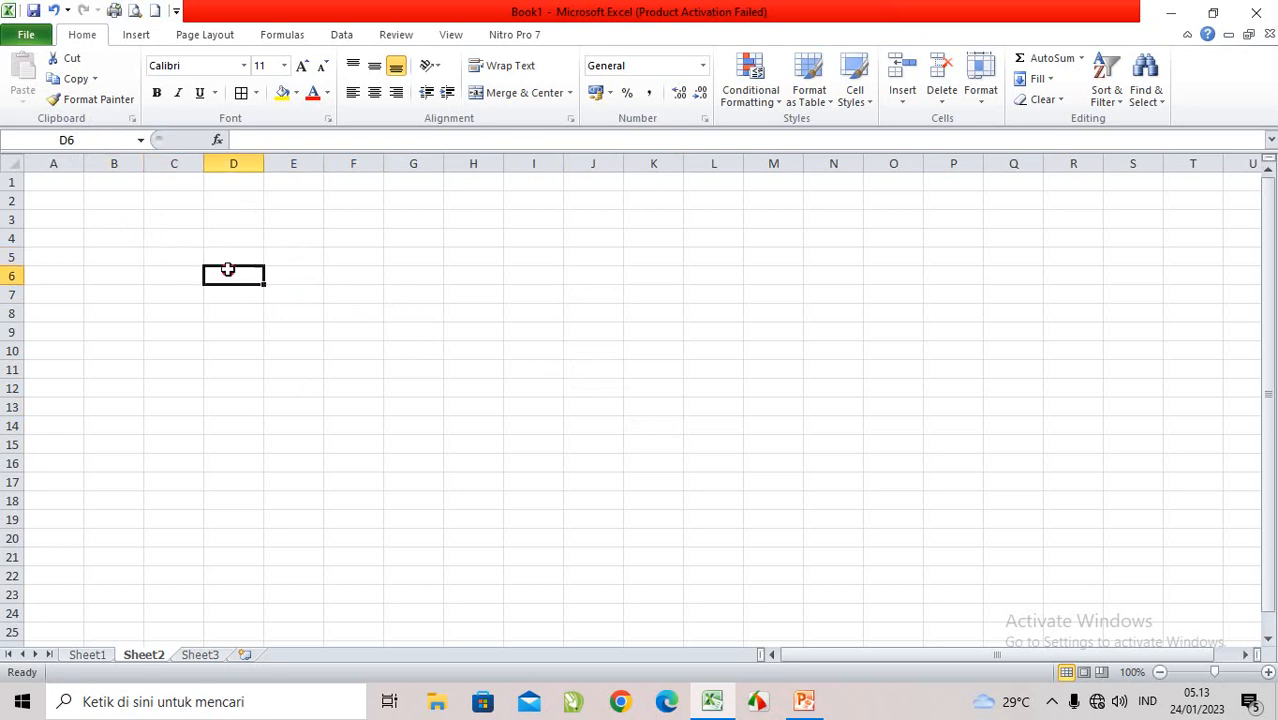
{"action": "left_click", "coordinate": [138, 237]}
{"action": "left_click", "coordinate": [228, 294]}
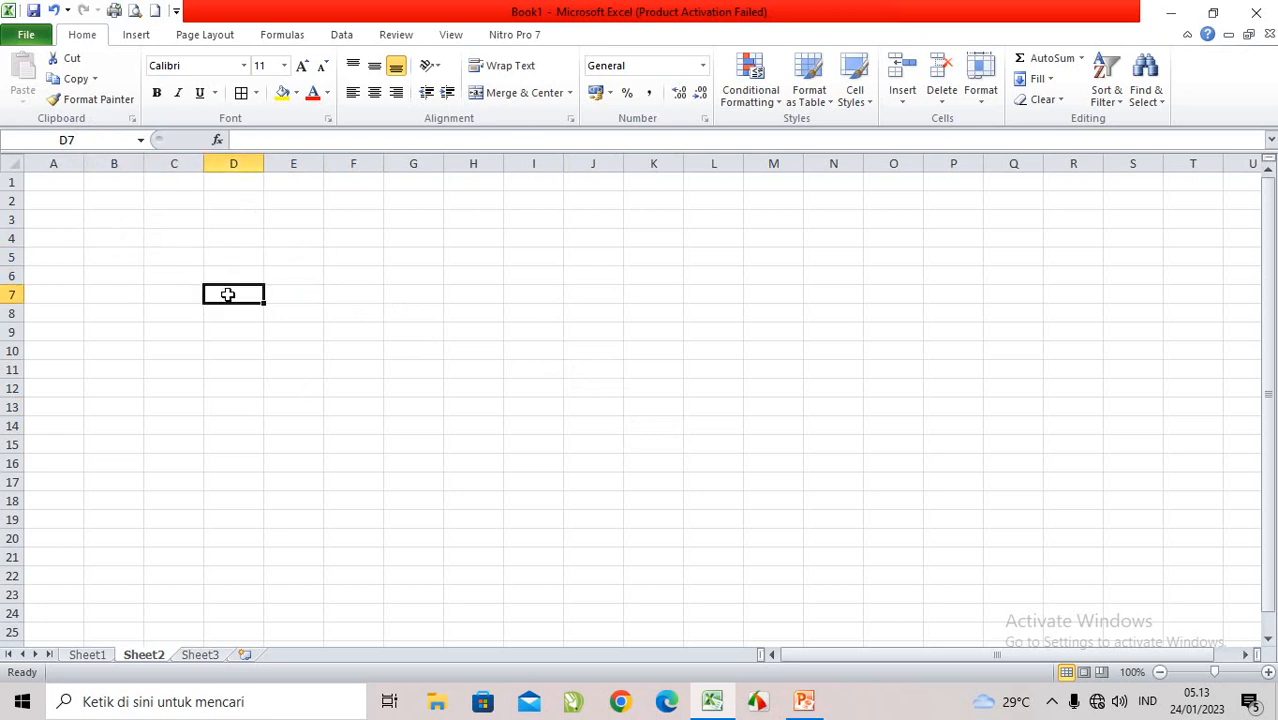
{"action": "left_click", "coordinate": [116, 216]}
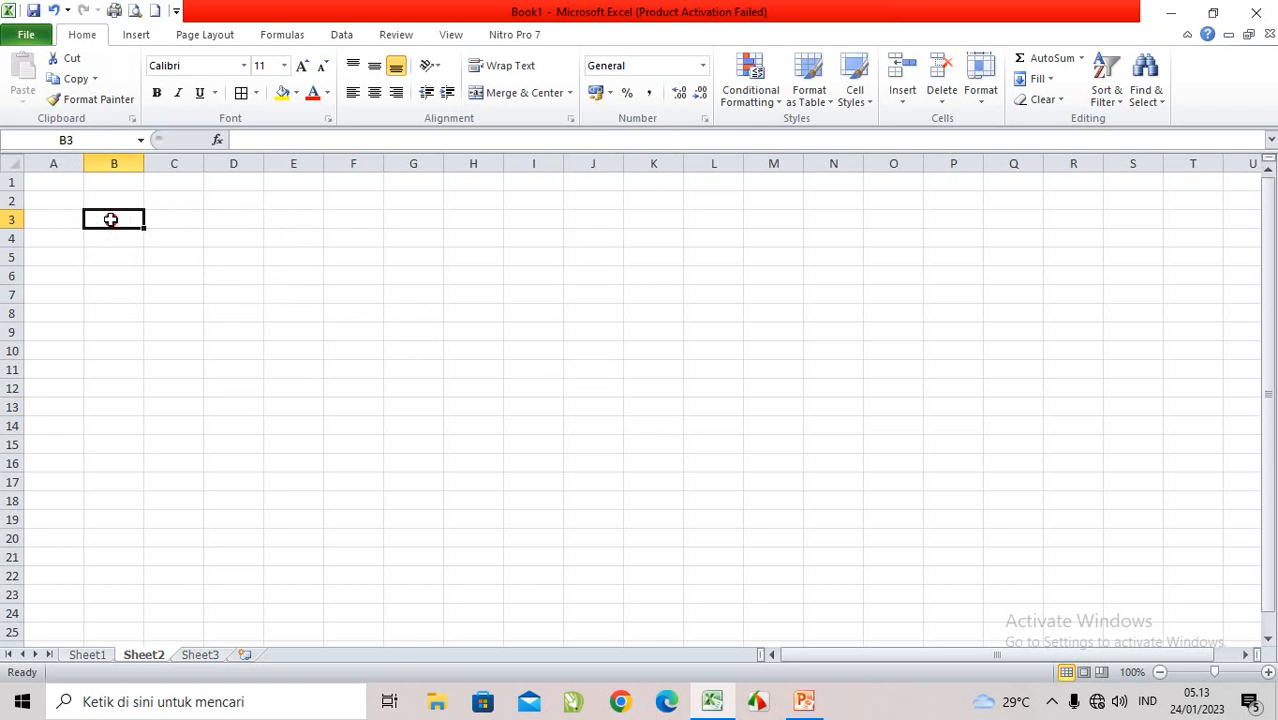
Step: Select the ranges B3:G3, C2:C14 and B2:F2 to compare horizontal and vertical cell ranges
{"action": "left_click_drag", "start_coordinate": [110, 219], "coordinate": [414, 222]}
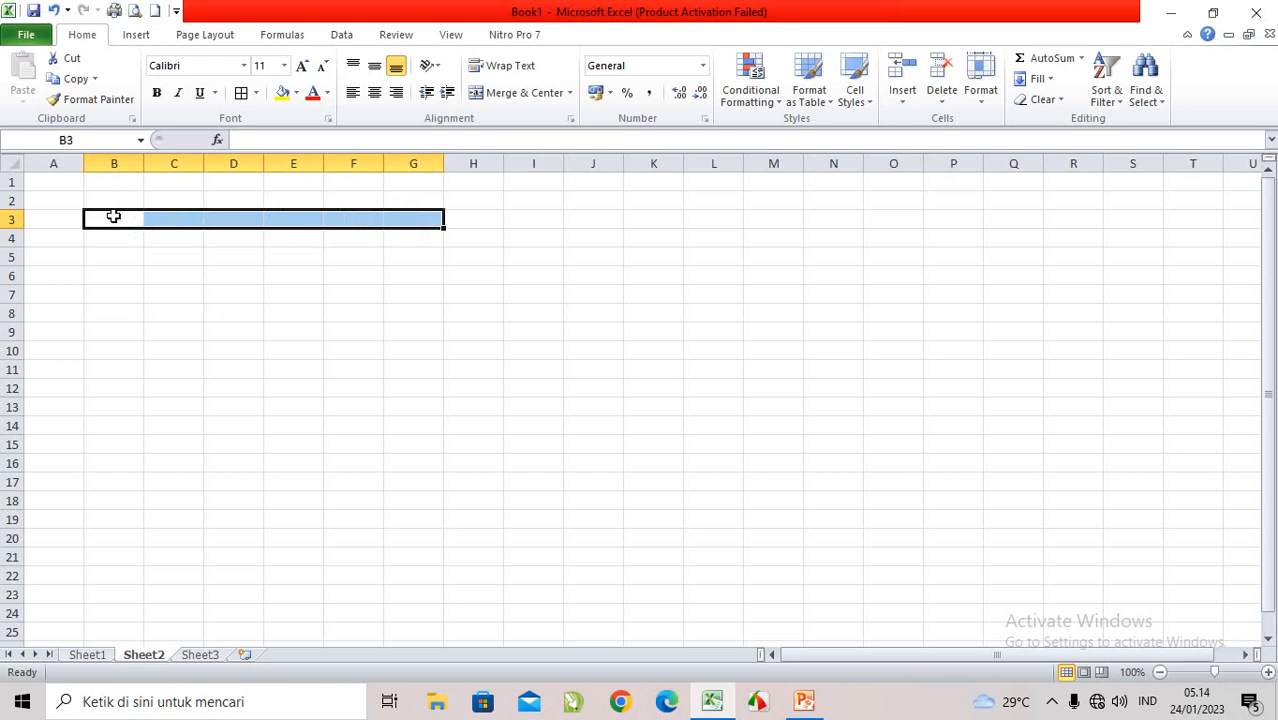
{"action": "left_click", "coordinate": [177, 202]}
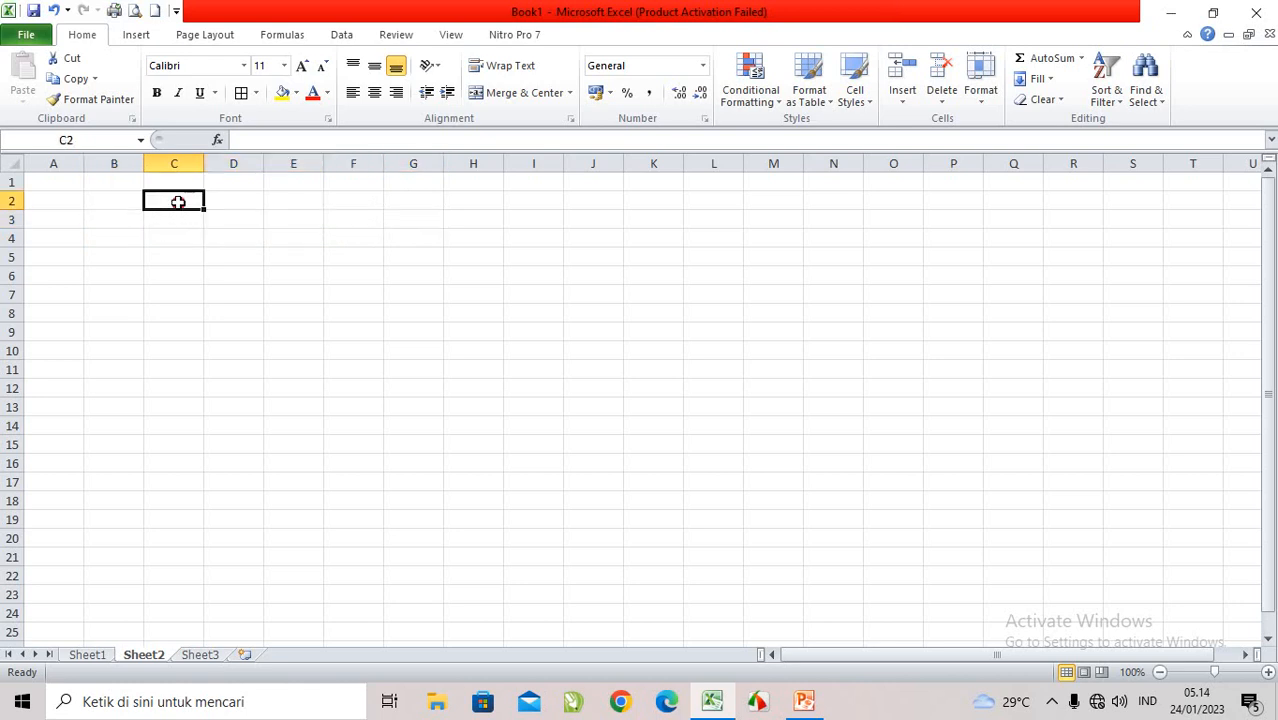
{"action": "left_click_drag", "start_coordinate": [177, 202], "coordinate": [184, 427]}
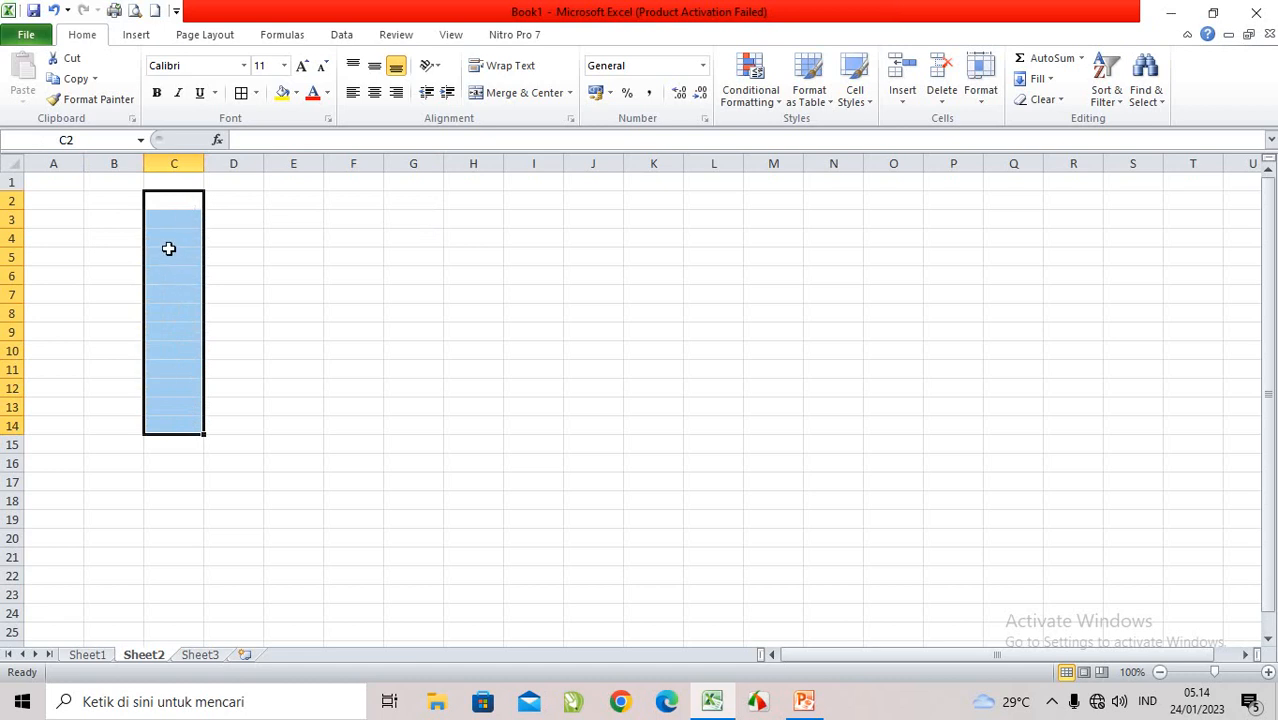
{"action": "left_click", "coordinate": [105, 202]}
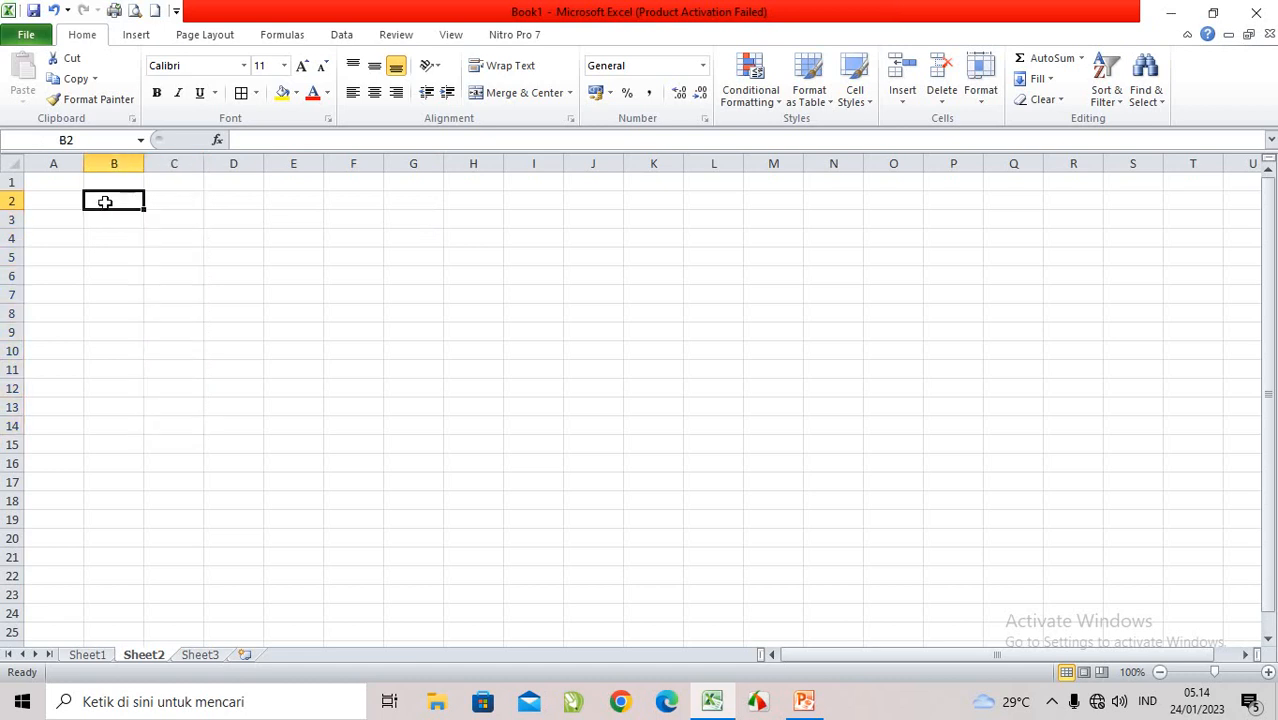
{"action": "left_click_drag", "start_coordinate": [105, 202], "coordinate": [345, 200]}
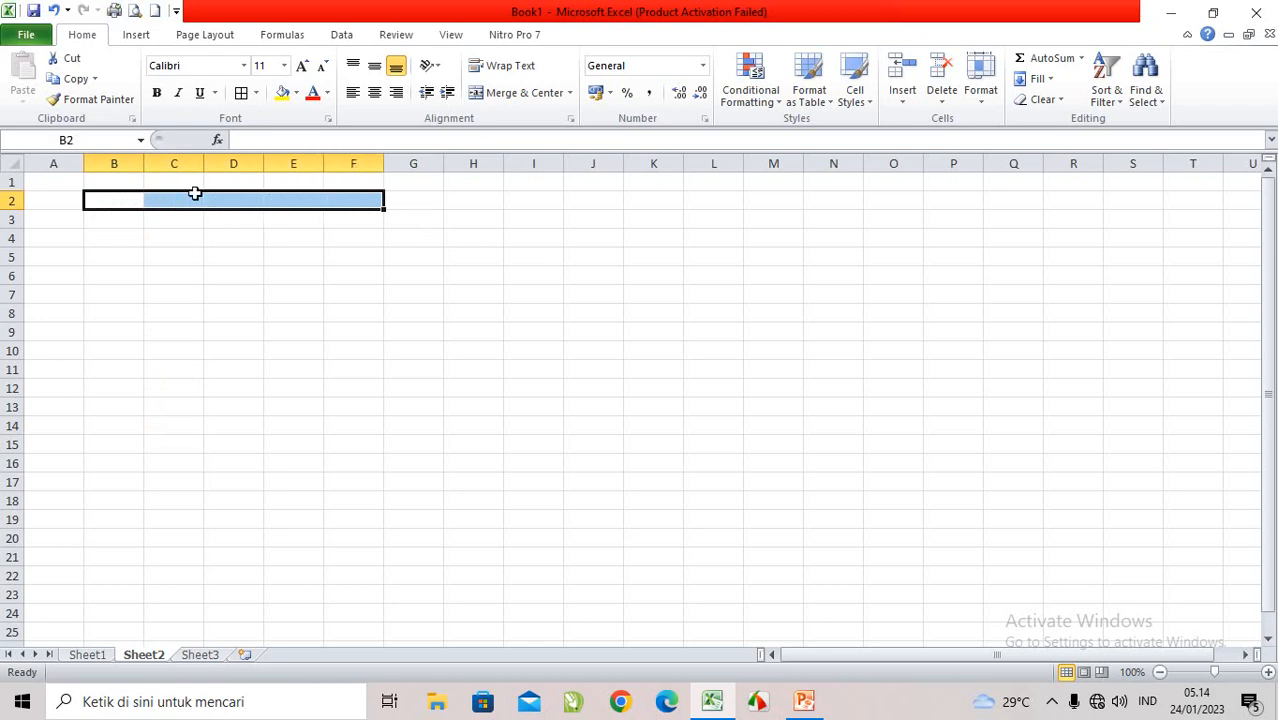
Step: Select cells from B2 across to F2, and from B2 down to B12 and B11, to examine both range directions
{"action": "left_click", "coordinate": [122, 201]}
{"action": "left_click_drag", "start_coordinate": [122, 201], "coordinate": [345, 203]}
{"action": "left_click", "coordinate": [110, 201]}
{"action": "left_click_drag", "start_coordinate": [110, 201], "coordinate": [95, 379]}
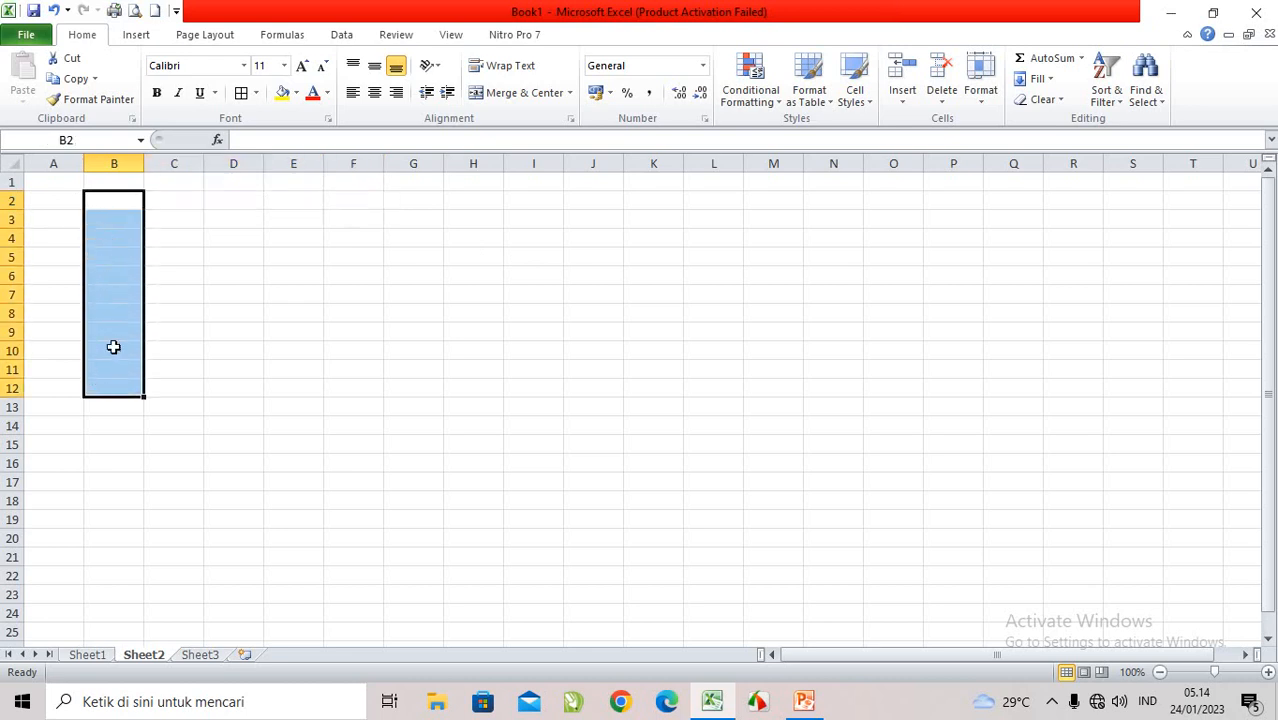
{"action": "left_click", "coordinate": [122, 200]}
{"action": "left_click_drag", "start_coordinate": [122, 200], "coordinate": [106, 366]}
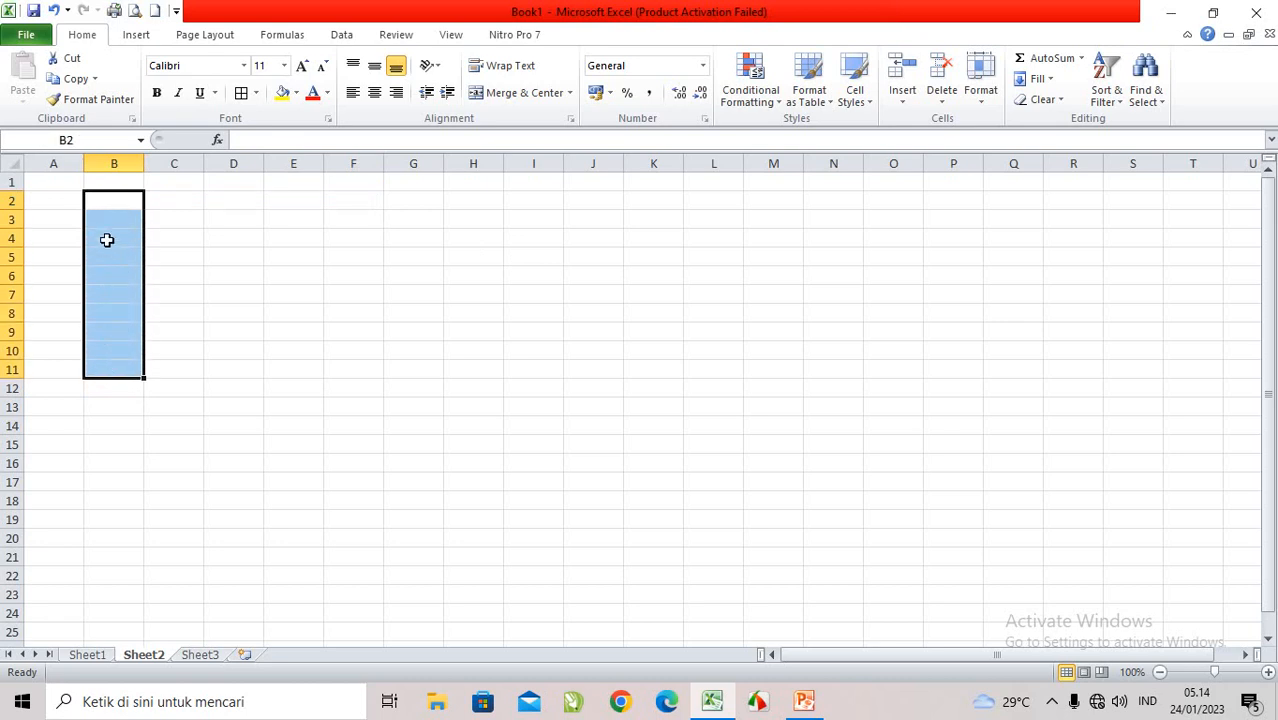
Step: Select B2:F2 again and compare it with the vertical range B2:B11
{"action": "left_click_drag", "start_coordinate": [109, 198], "coordinate": [348, 208]}
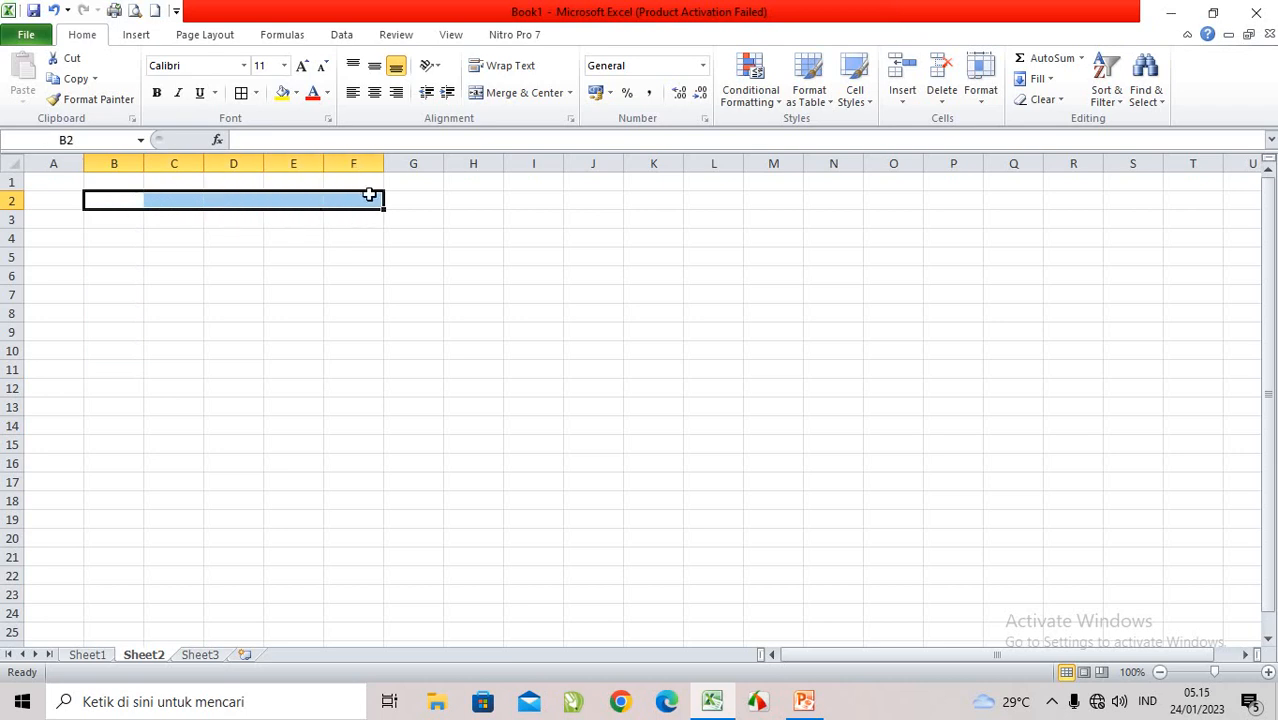
{"action": "left_click", "coordinate": [104, 200]}
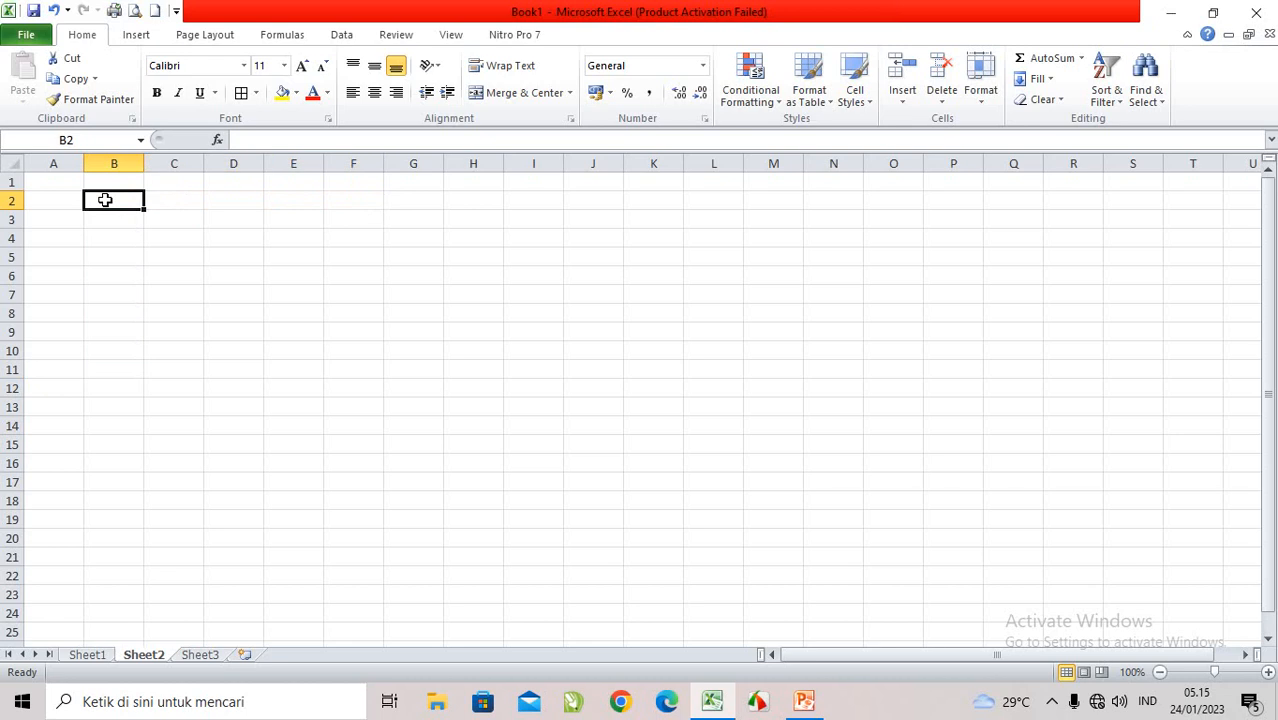
{"action": "left_click_drag", "start_coordinate": [104, 200], "coordinate": [350, 205]}
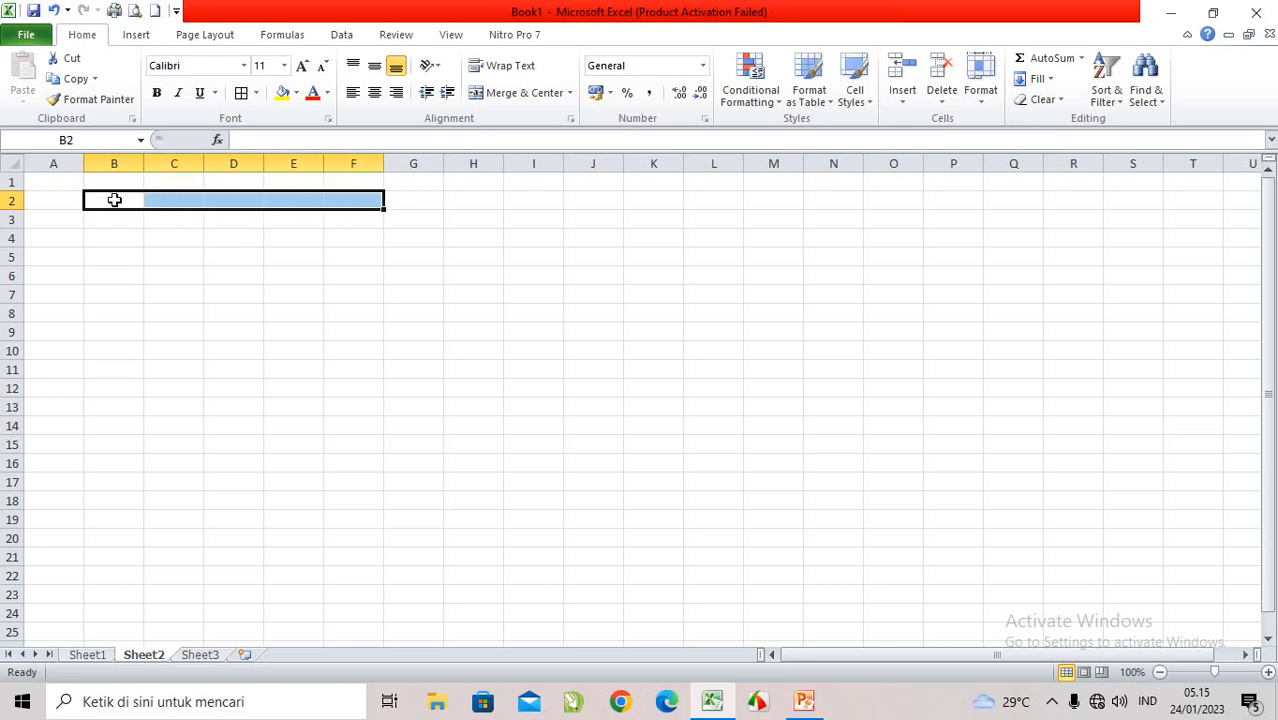
{"action": "left_click_drag", "start_coordinate": [117, 200], "coordinate": [111, 371]}
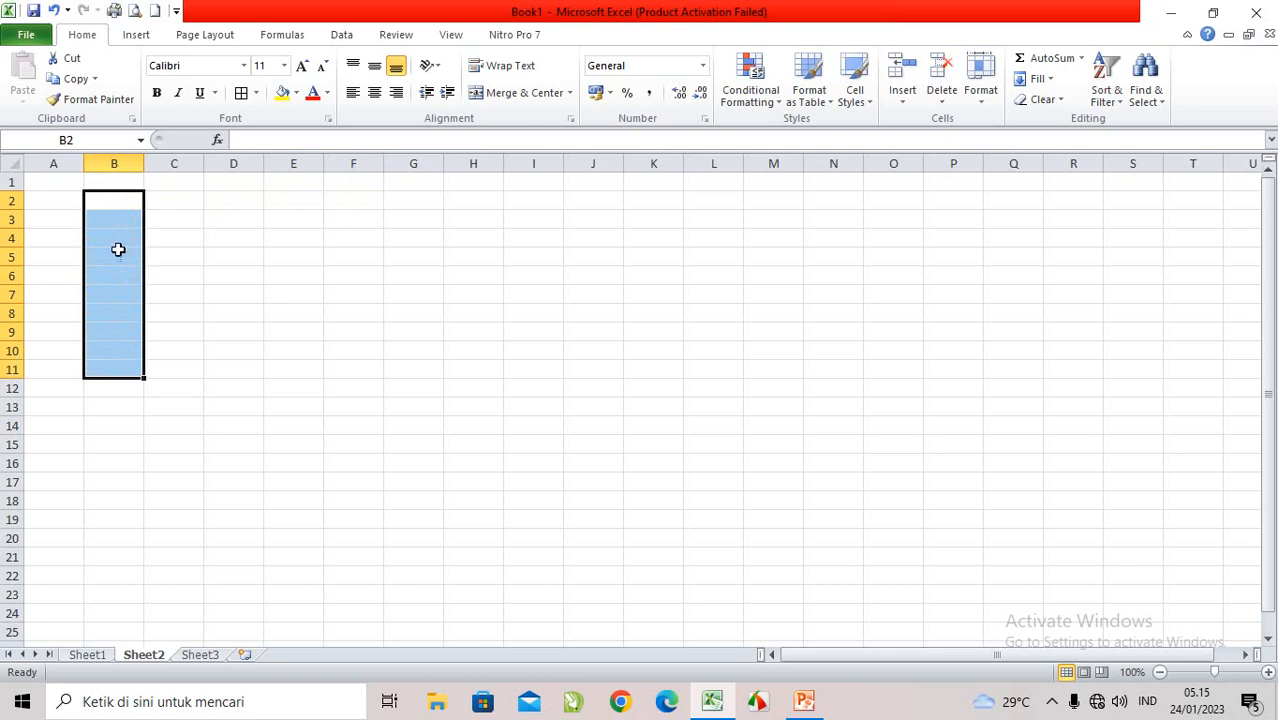
Step: Select longer ranges along row 2, such as B2:H2, and down column B to row 11, returning to cell B2
{"action": "left_click", "coordinate": [108, 203]}
{"action": "left_click_drag", "start_coordinate": [104, 204], "coordinate": [510, 200]}
{"action": "left_click_drag", "start_coordinate": [97, 199], "coordinate": [117, 368]}
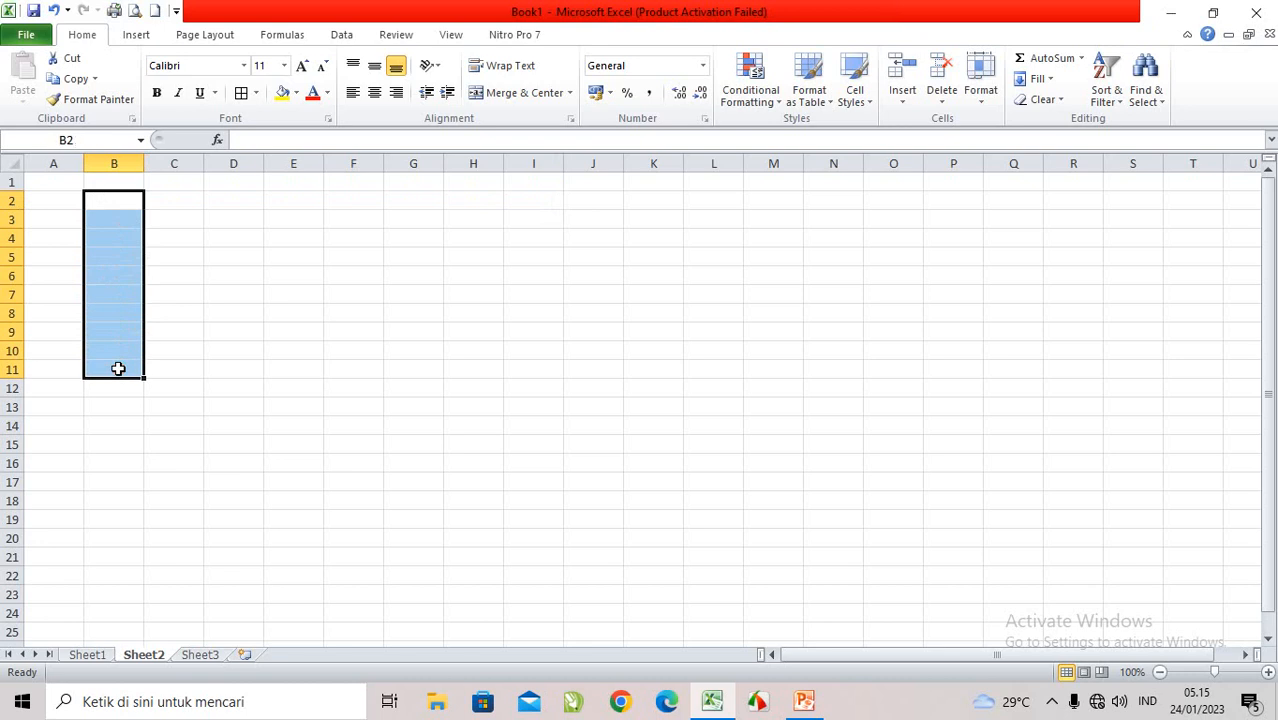
{"action": "left_click", "coordinate": [102, 203]}
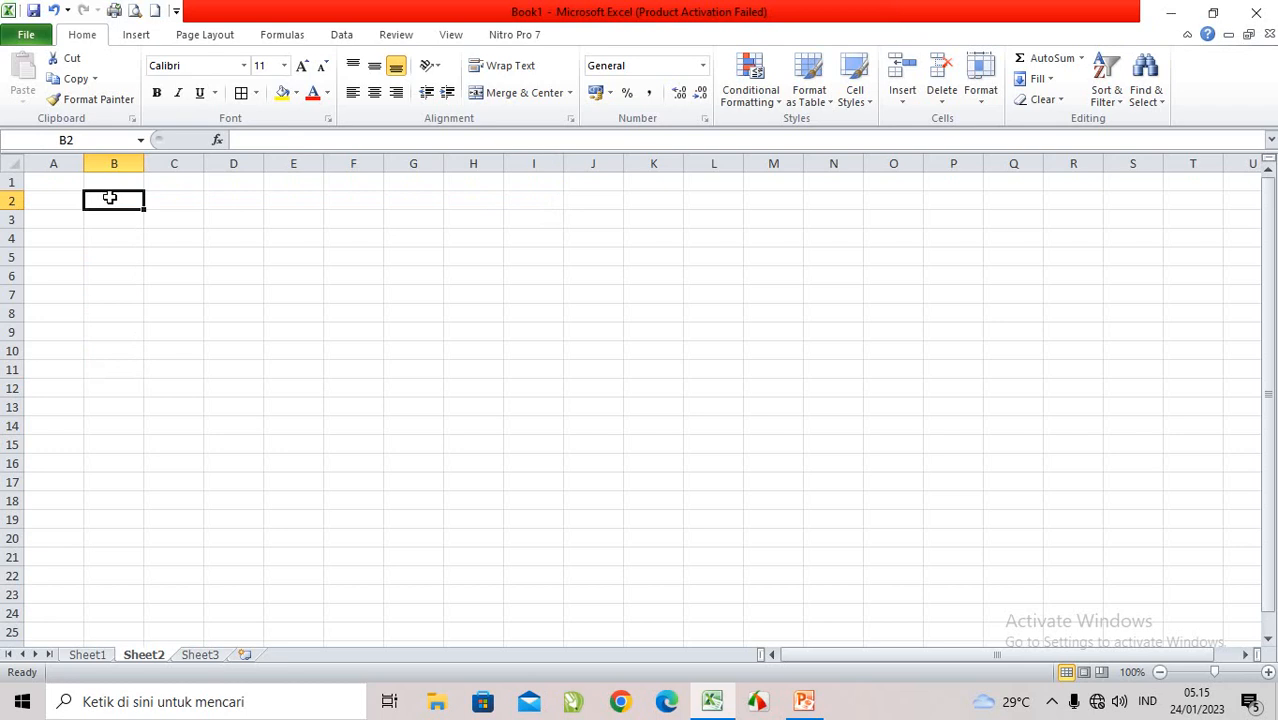
{"action": "left_click_drag", "start_coordinate": [105, 199], "coordinate": [491, 201]}
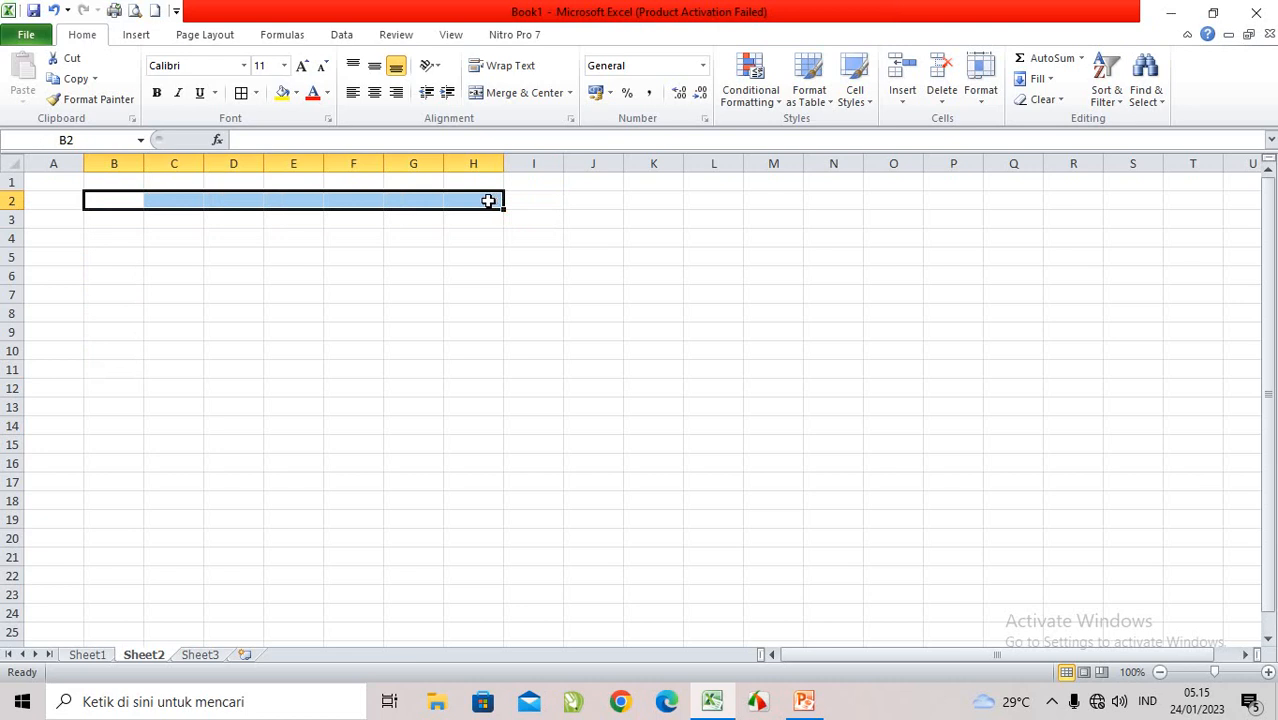
{"action": "left_click", "coordinate": [128, 199]}
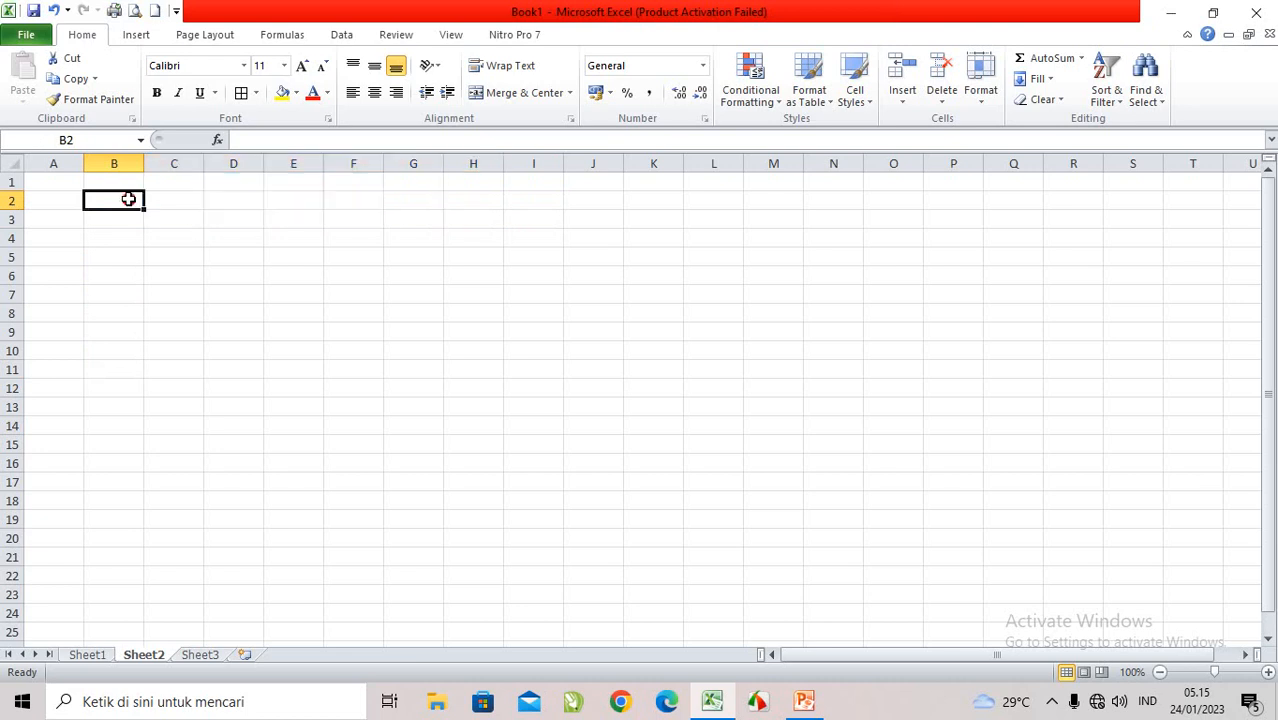
Step: Select the block B2:G9 to examine a range spanning several columns and rows, and return to cell B2
{"action": "left_click_drag", "start_coordinate": [120, 197], "coordinate": [405, 331]}
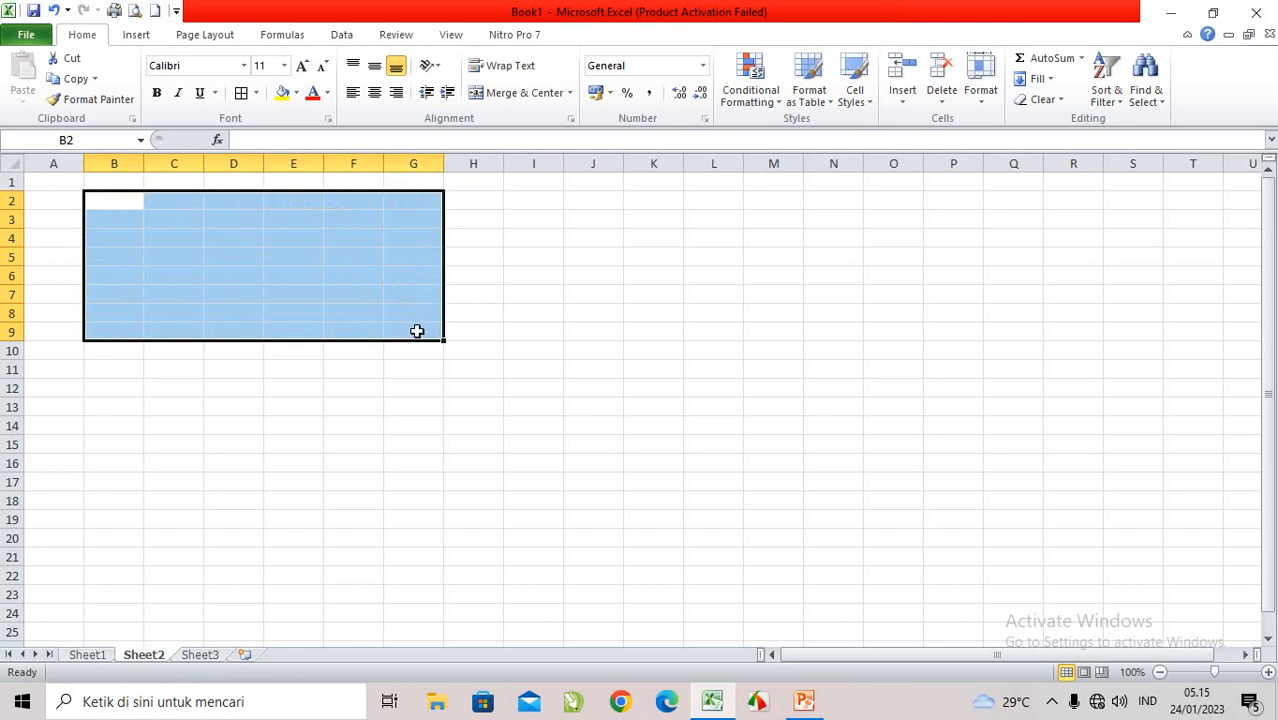
{"action": "left_click", "coordinate": [111, 198]}
{"action": "left_click_drag", "start_coordinate": [113, 198], "coordinate": [396, 324]}
{"action": "left_click", "coordinate": [291, 277]}
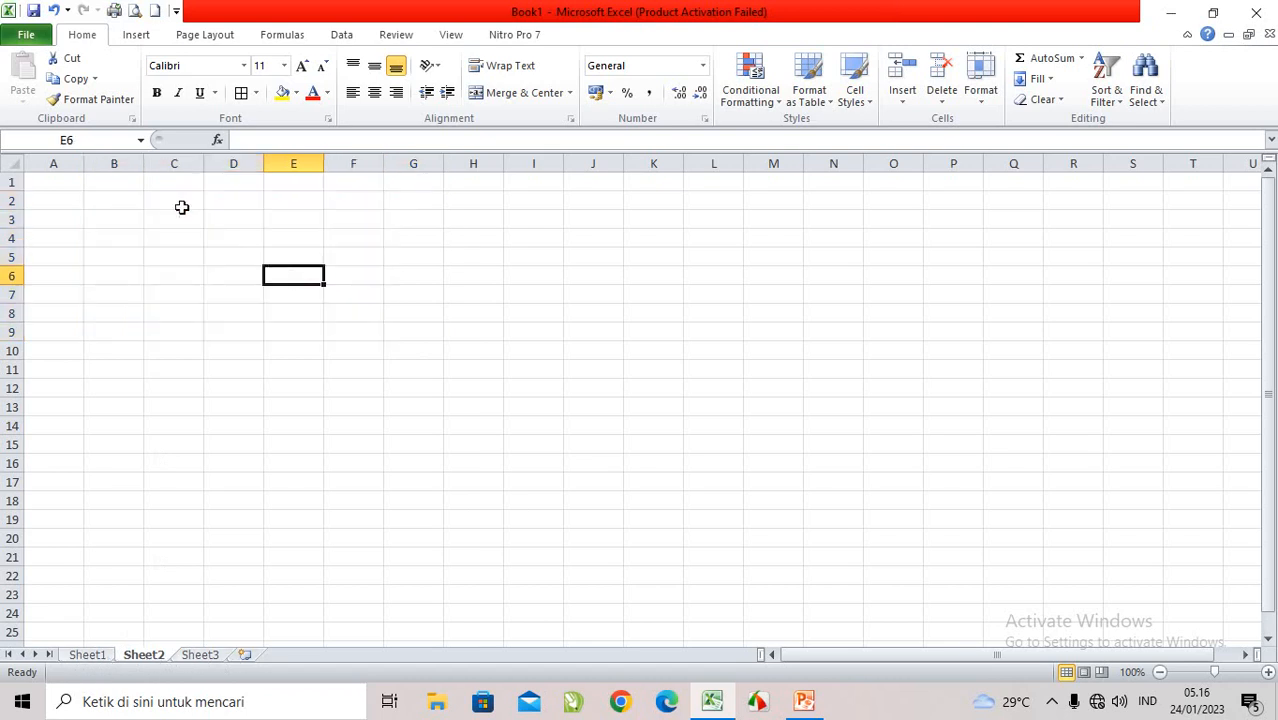
{"action": "left_click", "coordinate": [109, 201]}
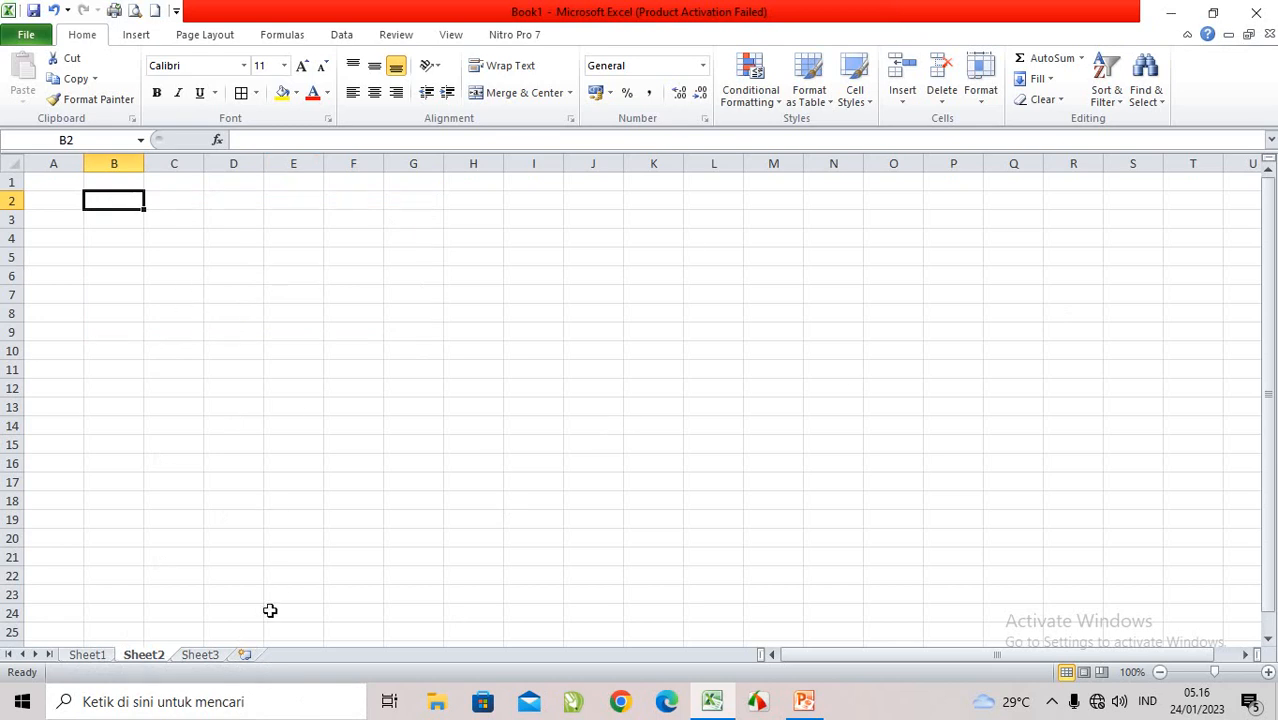
Step: Add two new worksheets to the workbook and rename the last one LAT 1
{"action": "left_click", "coordinate": [243, 656]}
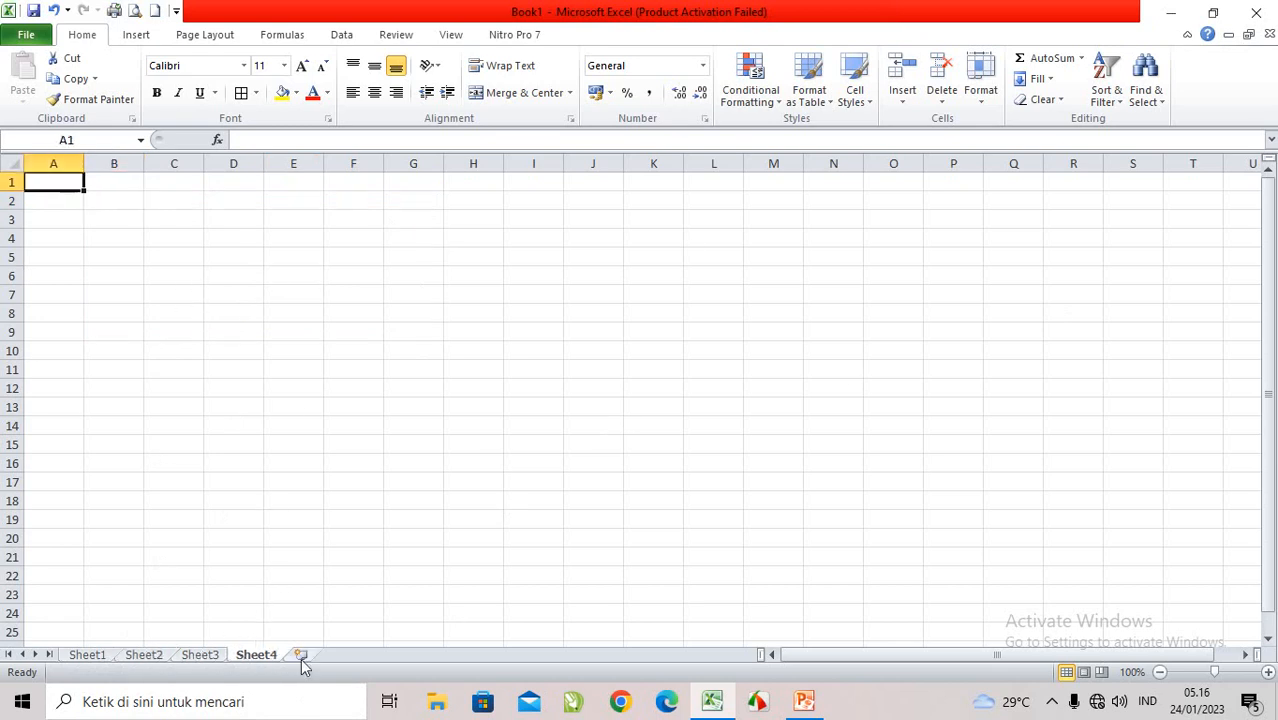
{"action": "left_click", "coordinate": [304, 656]}
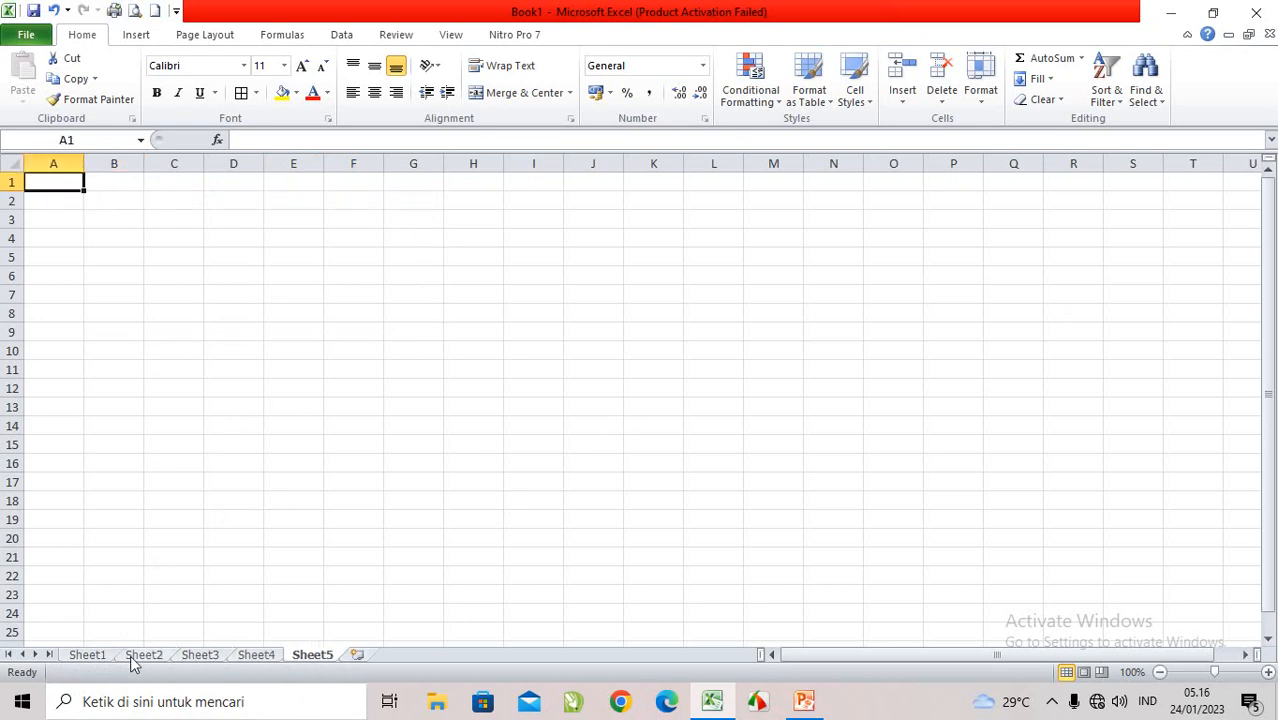
{"action": "double_click", "coordinate": [326, 656]}
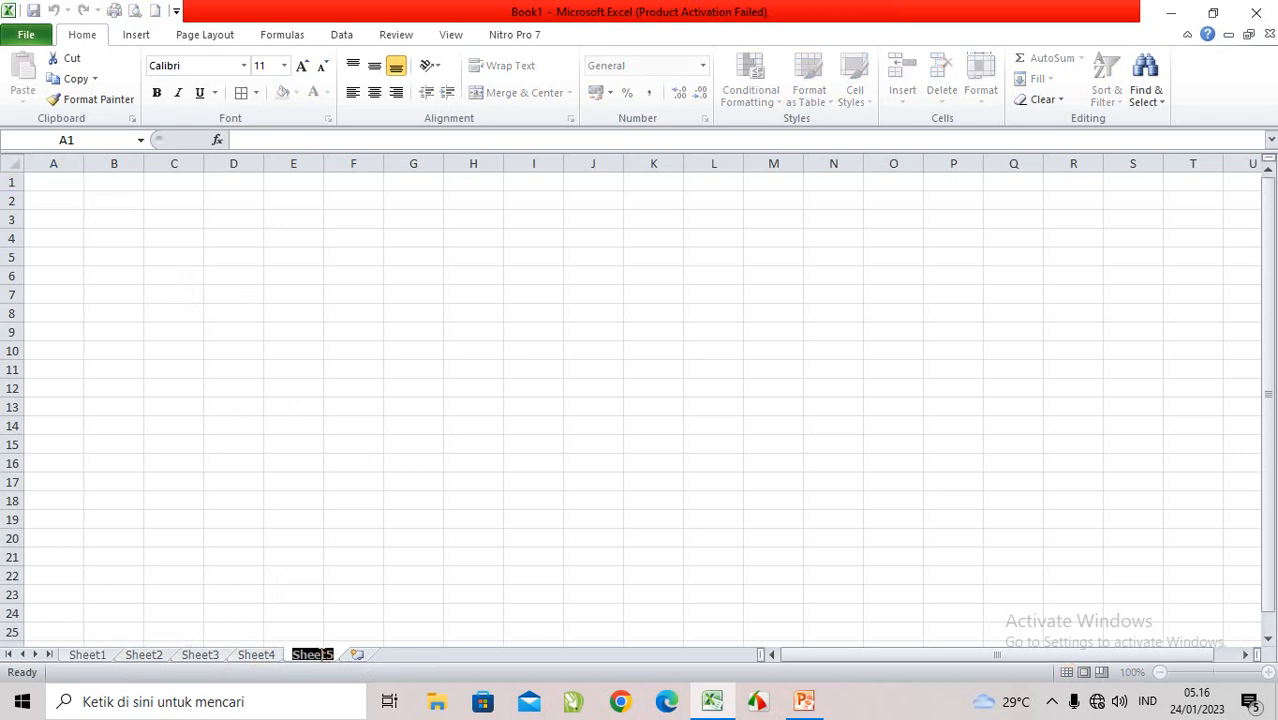
{"action": "type", "text": "LA"}
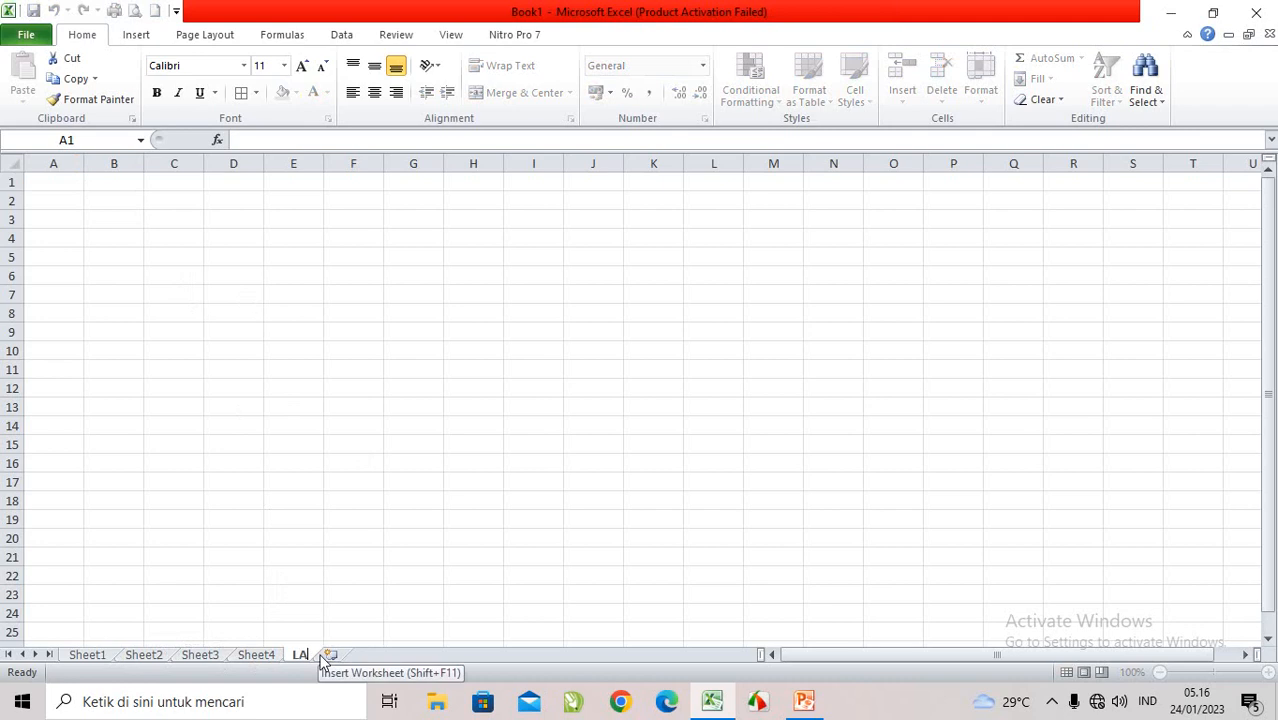
{"action": "type", "text": "T 1"}
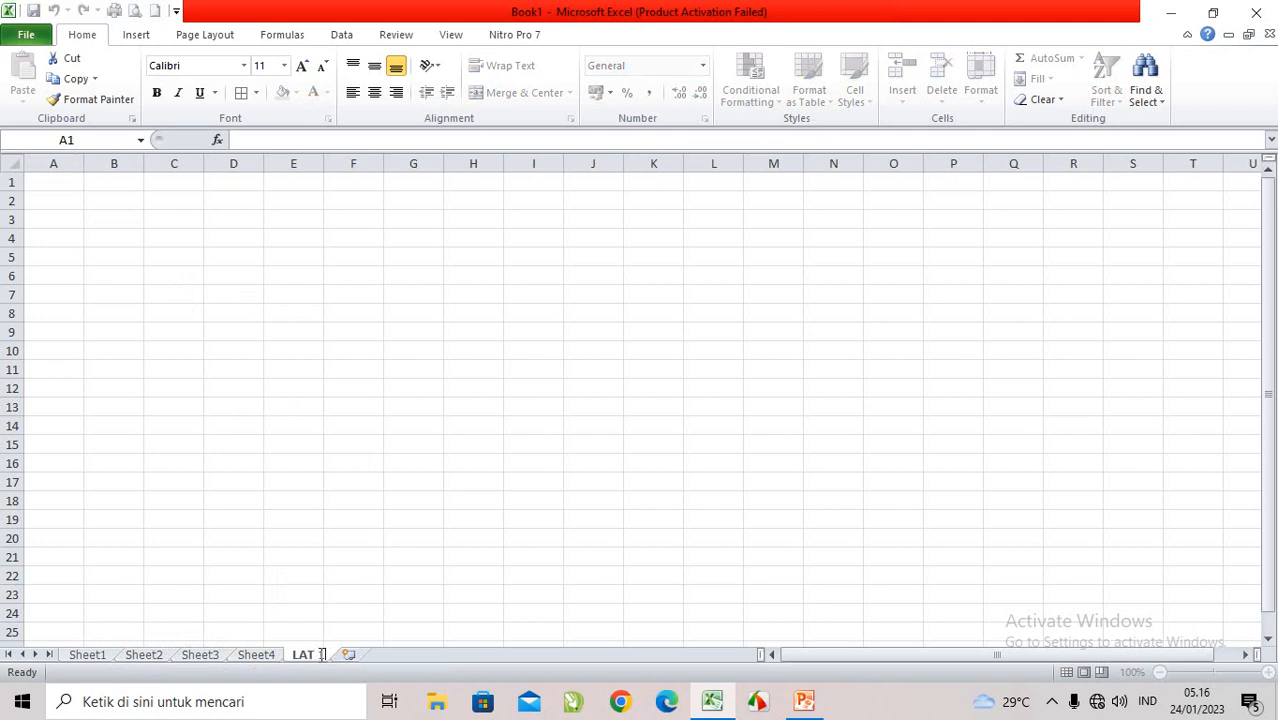
{"action": "left_click", "coordinate": [400, 500]}
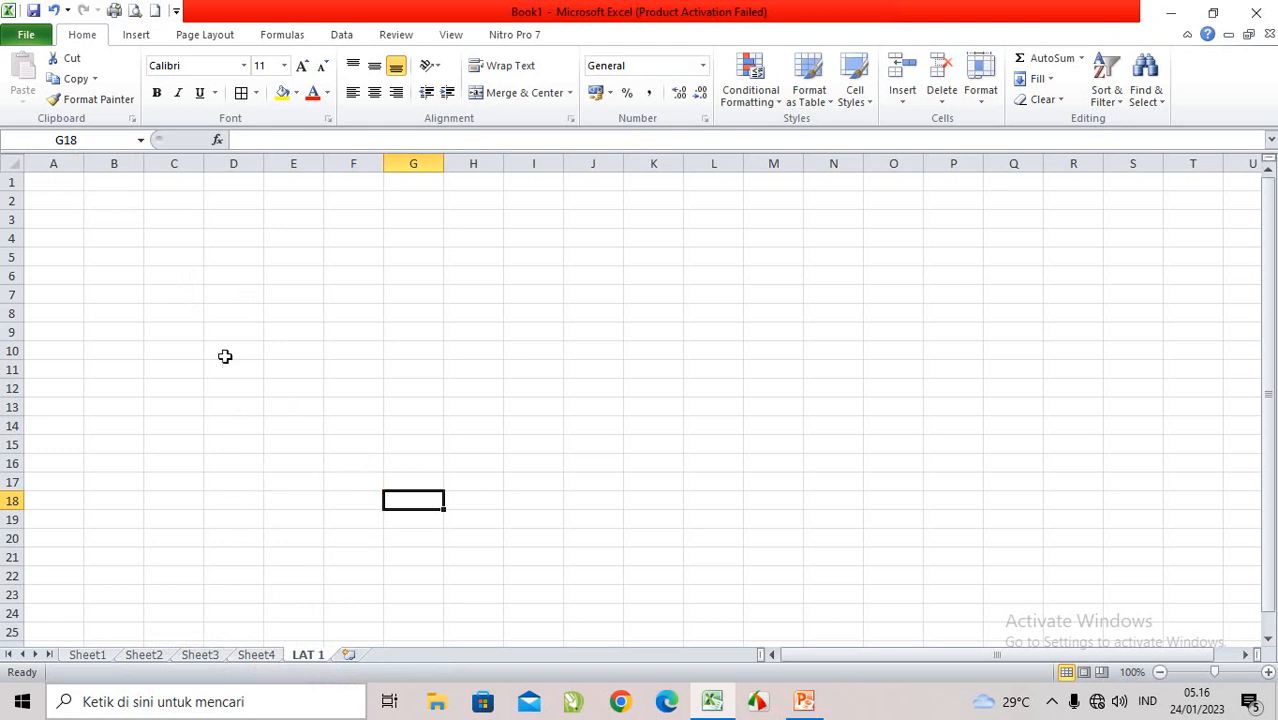
{"action": "left_click", "coordinate": [211, 328]}
{"action": "left_click", "coordinate": [108, 199]}
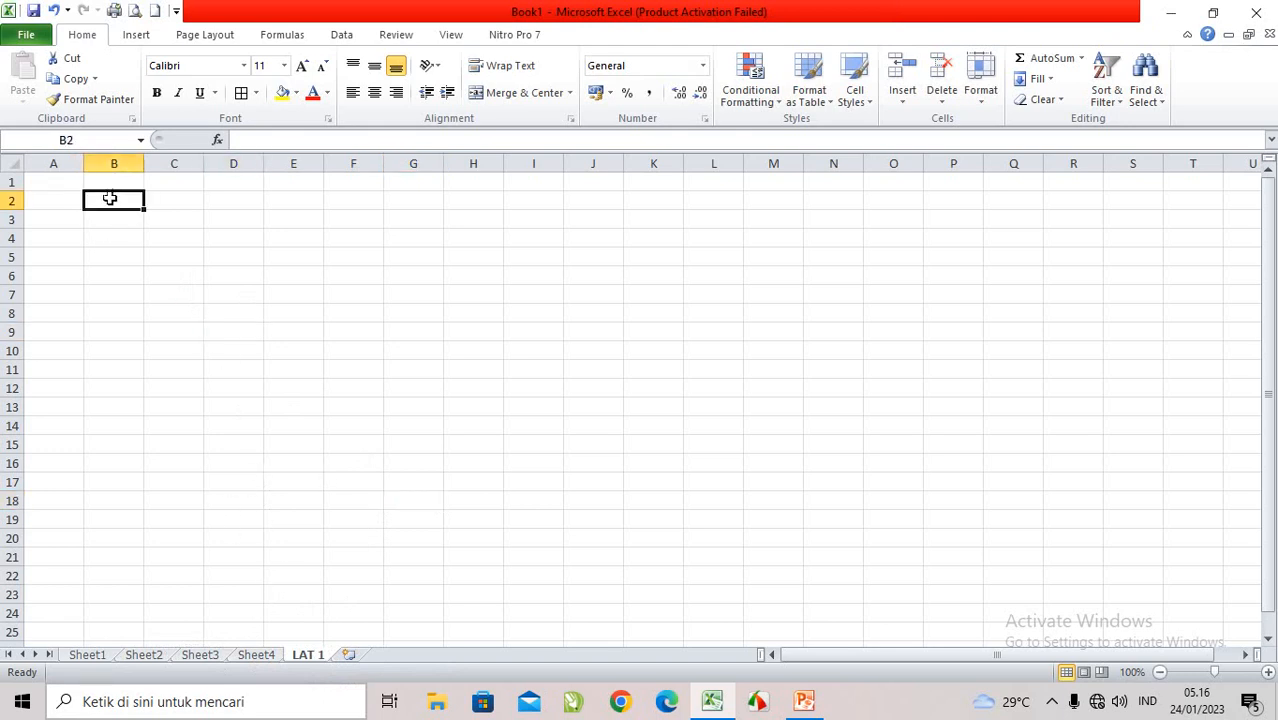
{"action": "left_click", "coordinate": [149, 231]}
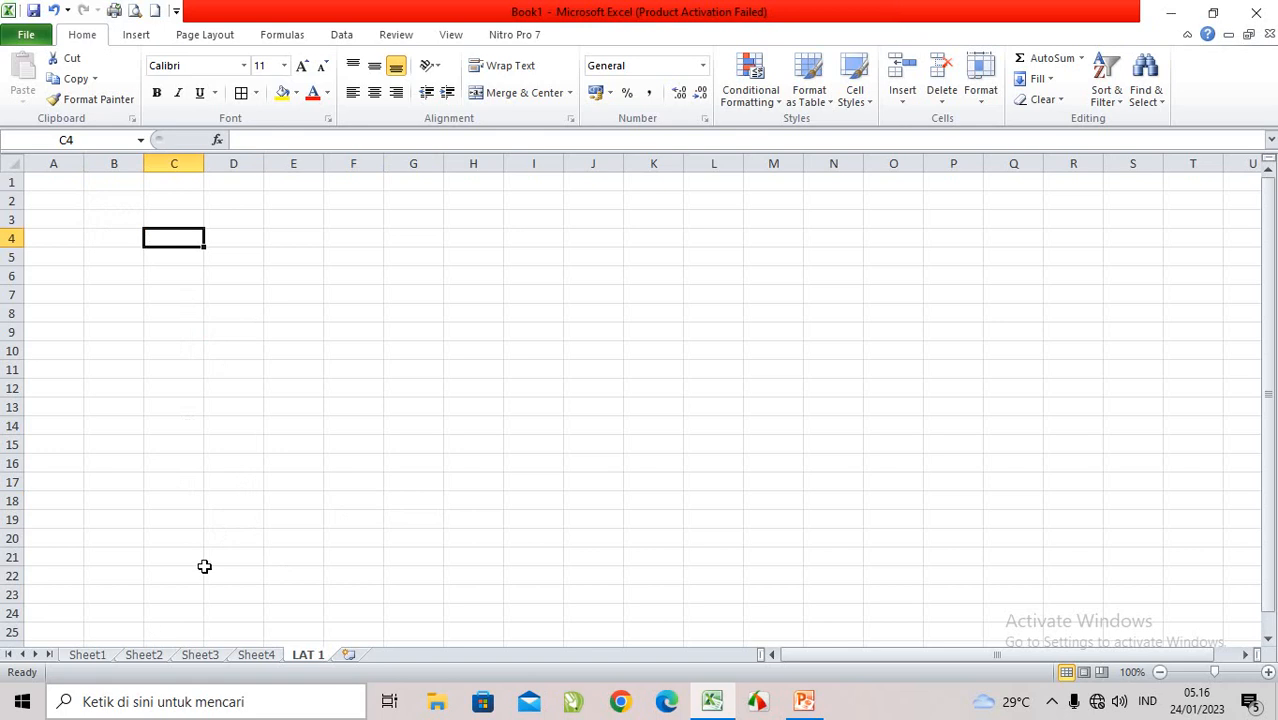
{"action": "left_click", "coordinate": [109, 202]}
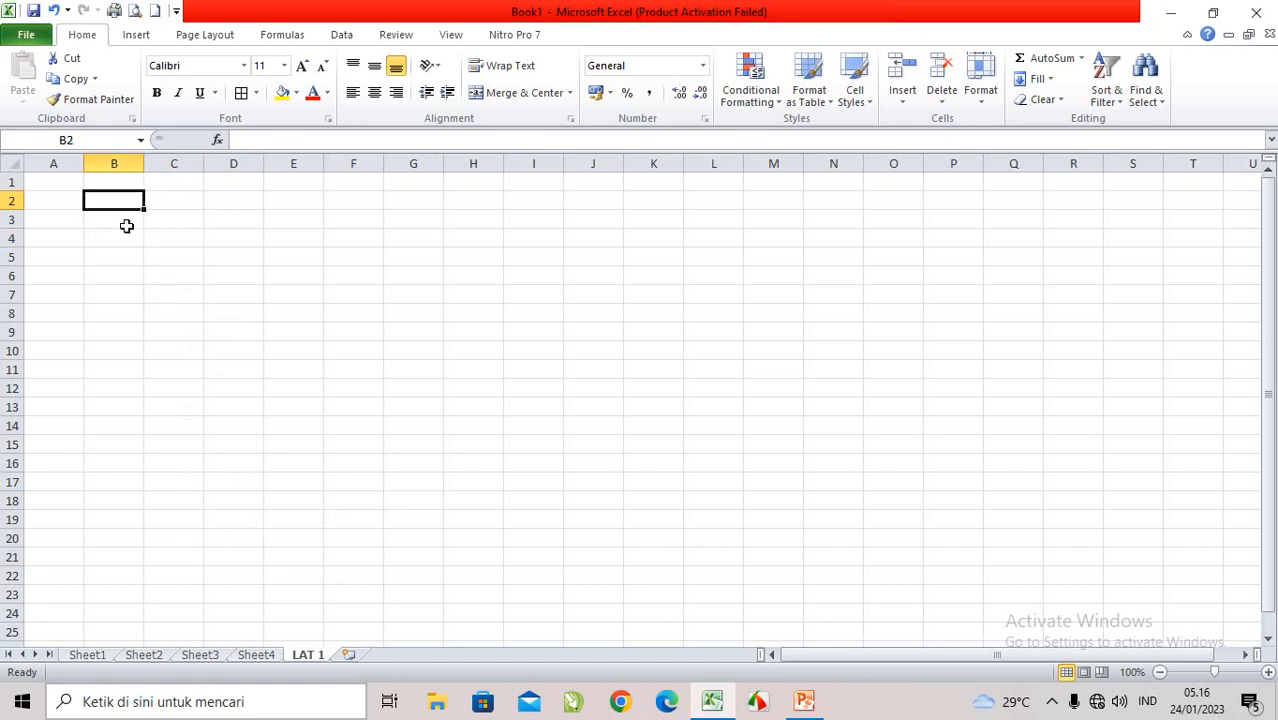
Step: Widen column C to roughly twice its default width and narrow column B on the LAT 1 sheet
{"action": "left_click_drag", "start_coordinate": [206, 163], "coordinate": [257, 164]}
{"action": "left_click", "coordinate": [215, 202]}
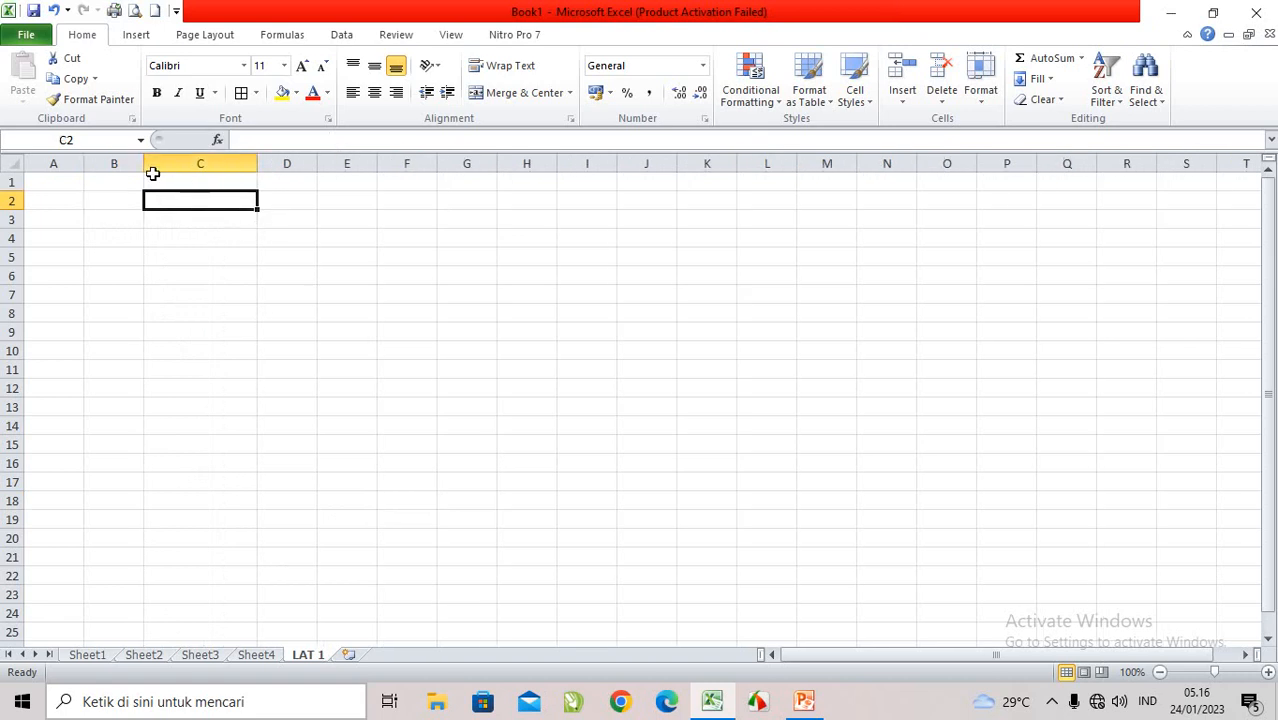
{"action": "left_click_drag", "start_coordinate": [140, 167], "coordinate": [124, 167]}
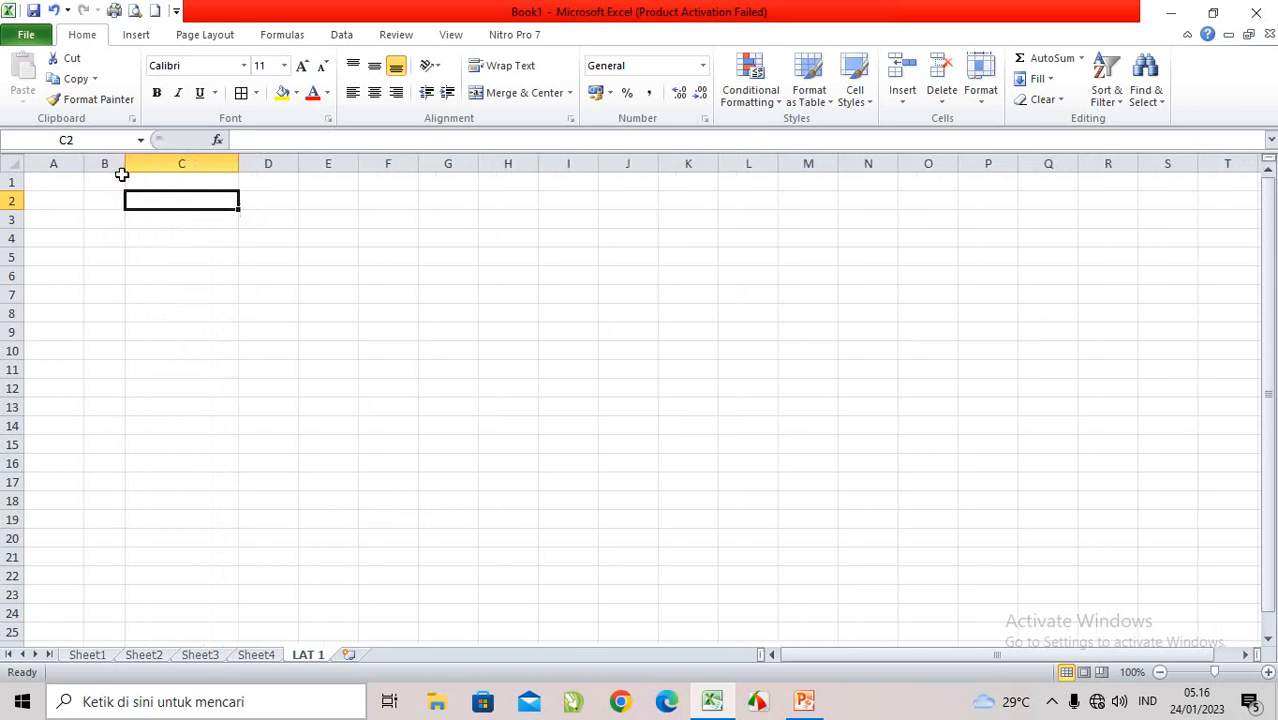
{"action": "left_click_drag", "start_coordinate": [231, 168], "coordinate": [259, 165]}
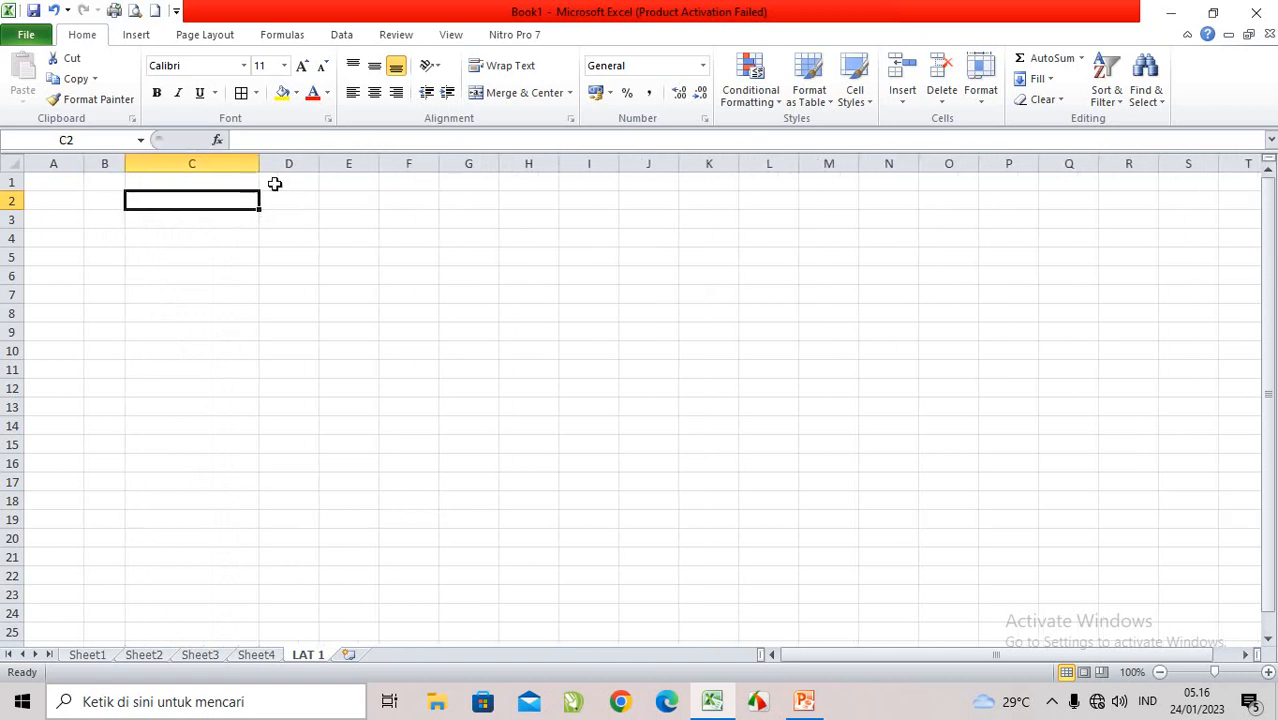
Step: Enter the table headings NO, NAMA and NILA in cells B2, C2 and D2
{"action": "left_click", "coordinate": [98, 204]}
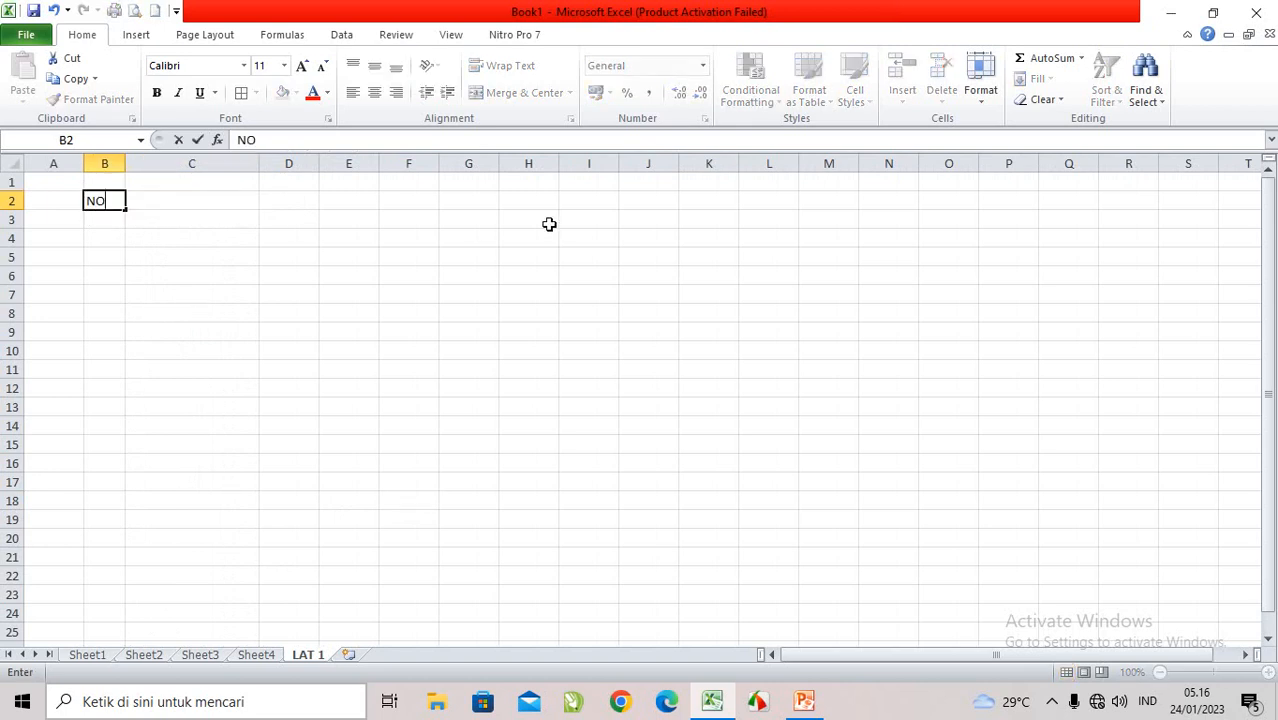
{"action": "key", "text": "Tab"}
{"action": "type", "text": "NAM"}
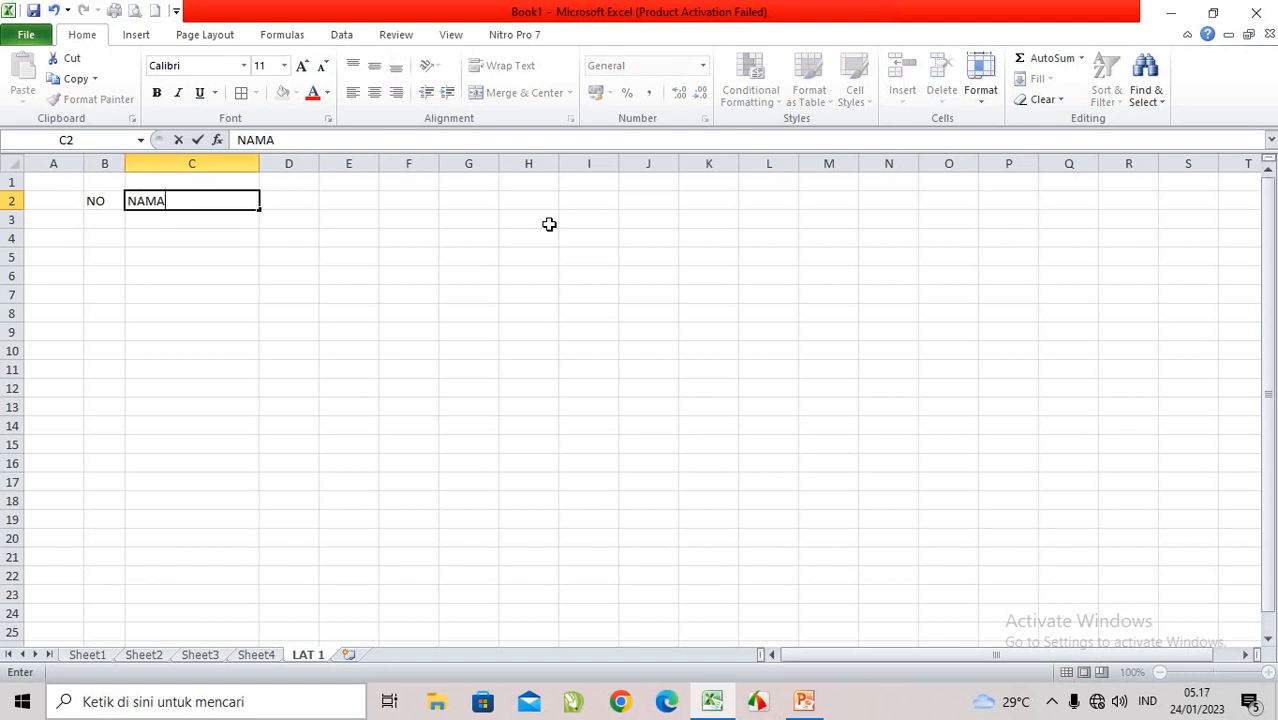
{"action": "type", "text": "A"}
{"action": "key", "text": "Tab"}
{"action": "type", "text": "N"}
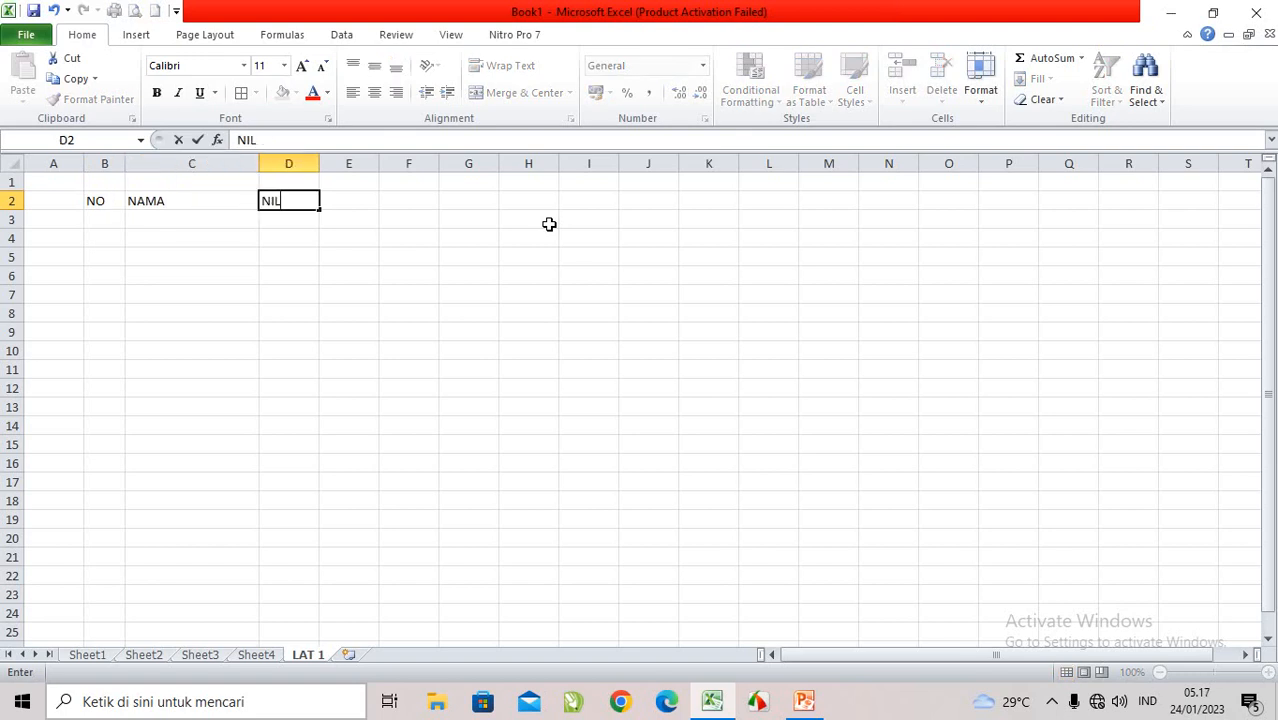
{"action": "type", "text": "ILA"}
{"action": "left_click", "coordinate": [314, 234]}
Step: Make the headings in B2:D2 bold and underlined, switching italic on and off again
{"action": "left_click_drag", "start_coordinate": [98, 199], "coordinate": [265, 194]}
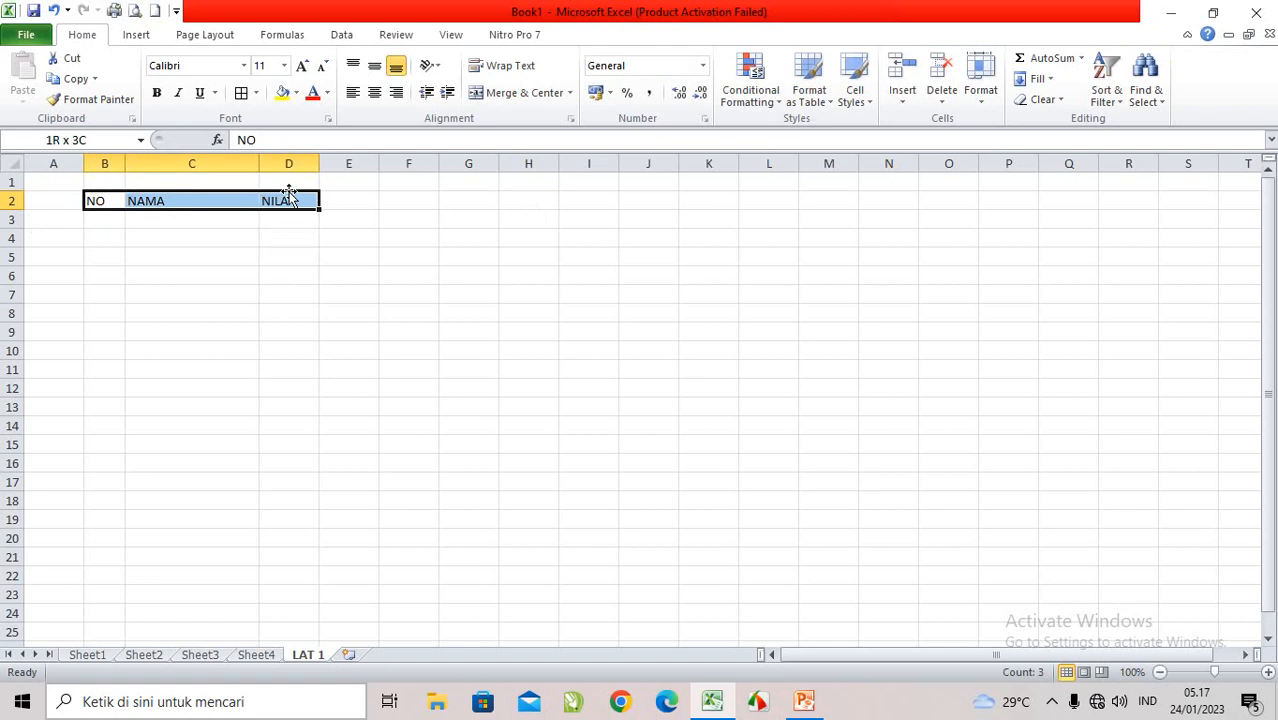
{"action": "left_click_drag", "start_coordinate": [108, 199], "coordinate": [266, 194]}
{"action": "left_click", "coordinate": [158, 95]}
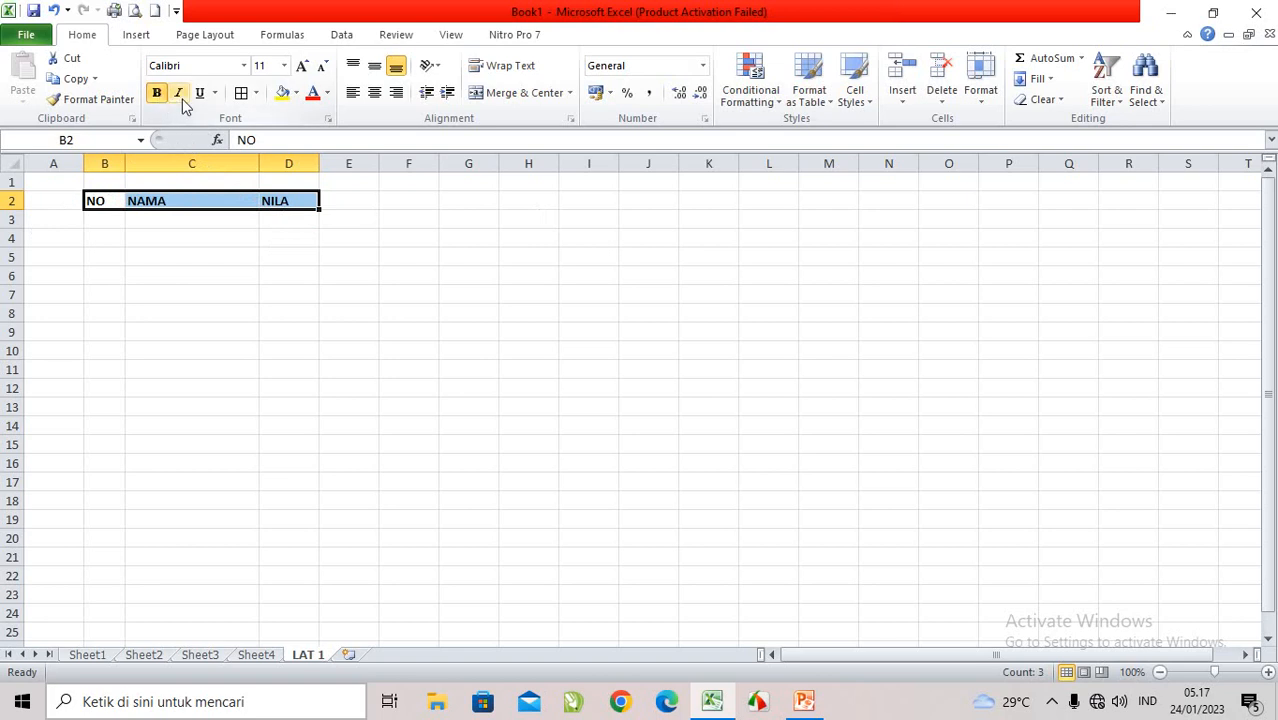
{"action": "left_click", "coordinate": [182, 96]}
{"action": "left_click", "coordinate": [202, 94]}
{"action": "left_click", "coordinate": [178, 93]}
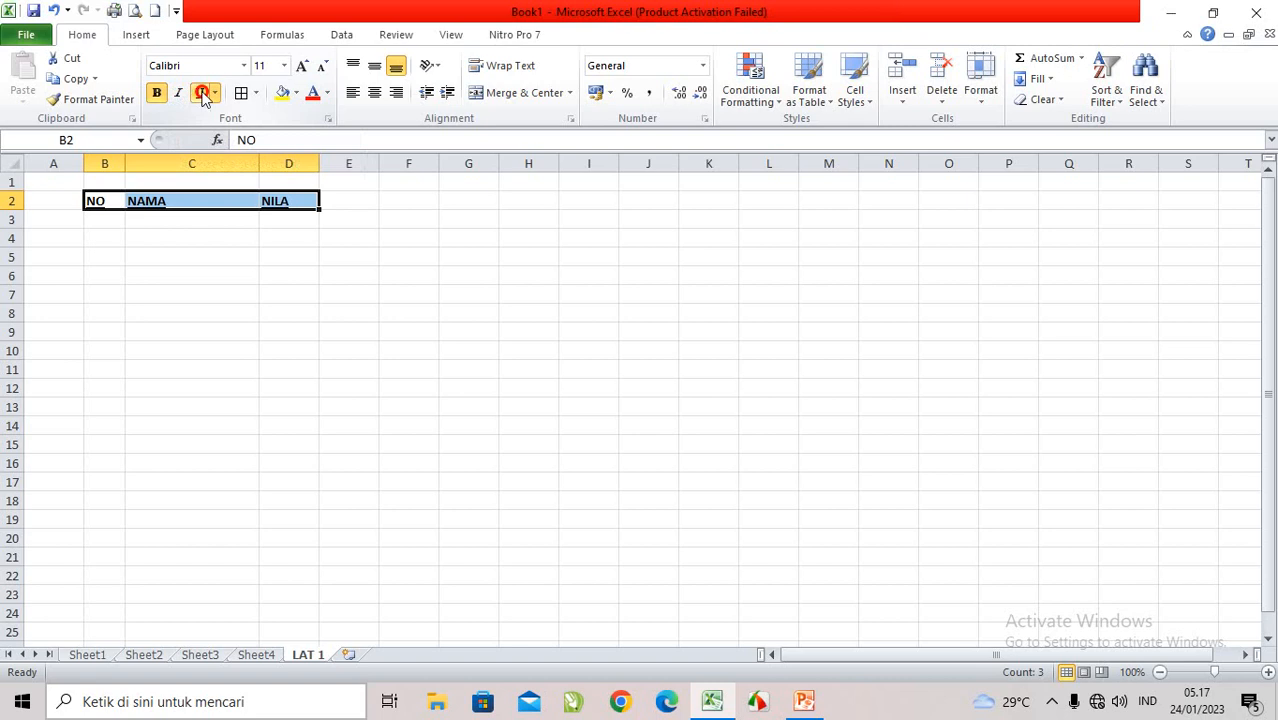
Step: Format the headings in B2:D2 as centred blue text without the underline
{"action": "left_click", "coordinate": [202, 94]}
{"action": "left_click", "coordinate": [328, 93]}
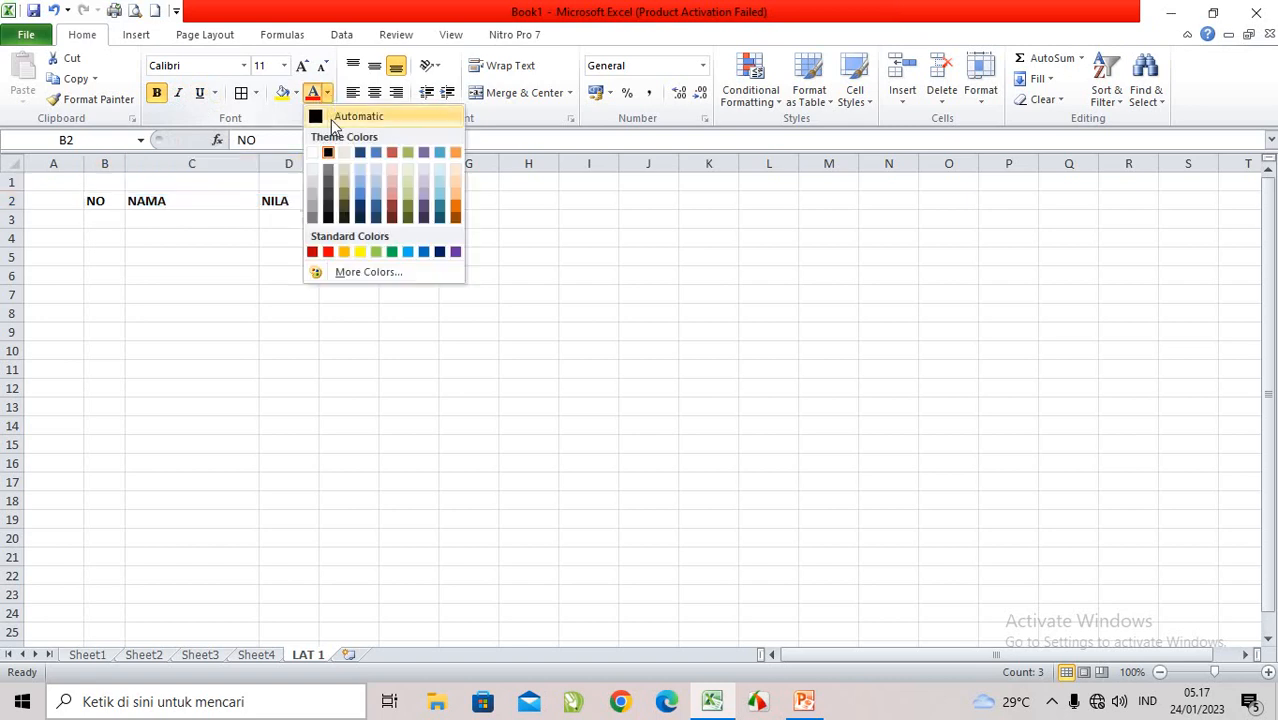
{"action": "left_click", "coordinate": [423, 252]}
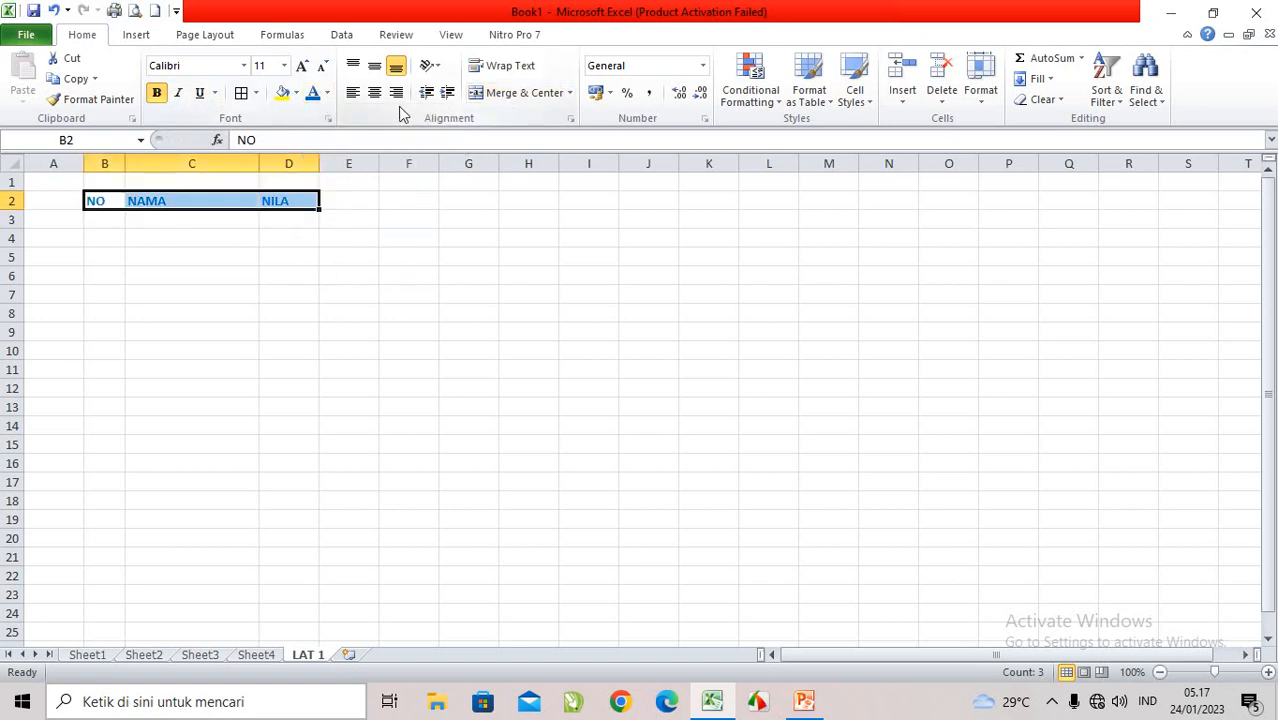
{"action": "left_click", "coordinate": [374, 92]}
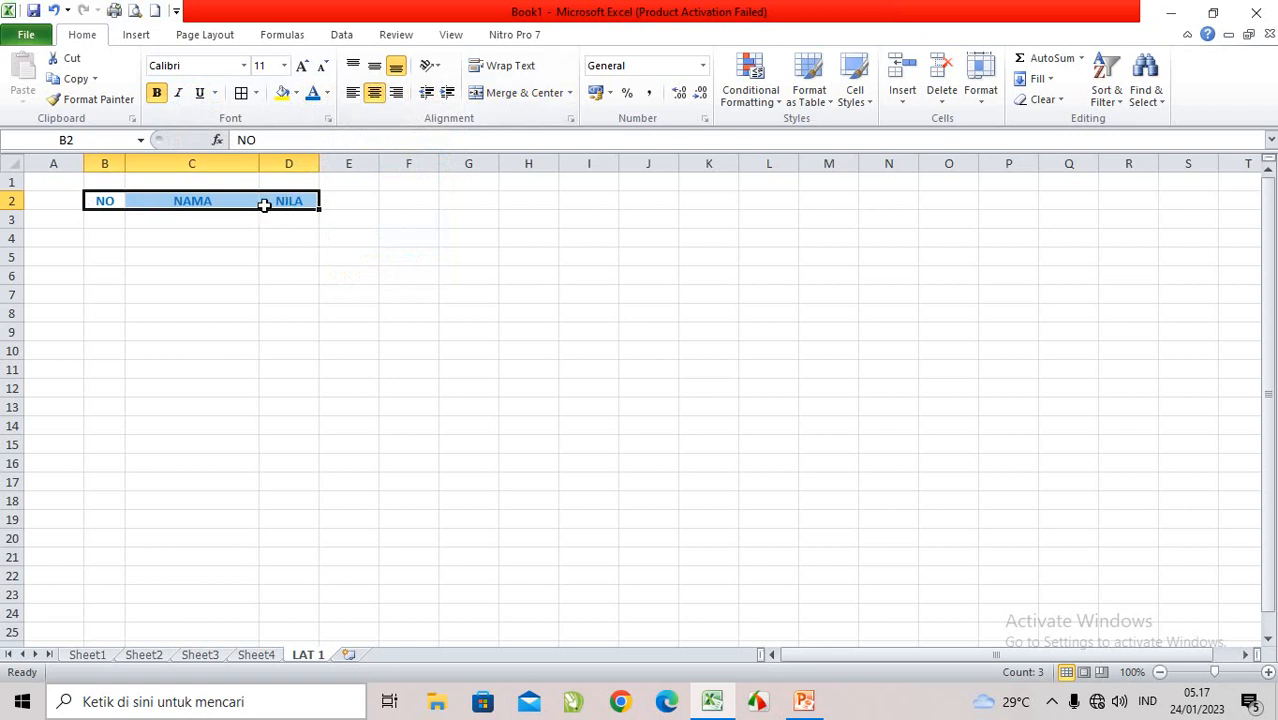
Step: Enter the row numbers 1 and 2 in cells B3 and B4 under the NO heading
{"action": "left_click", "coordinate": [105, 220]}
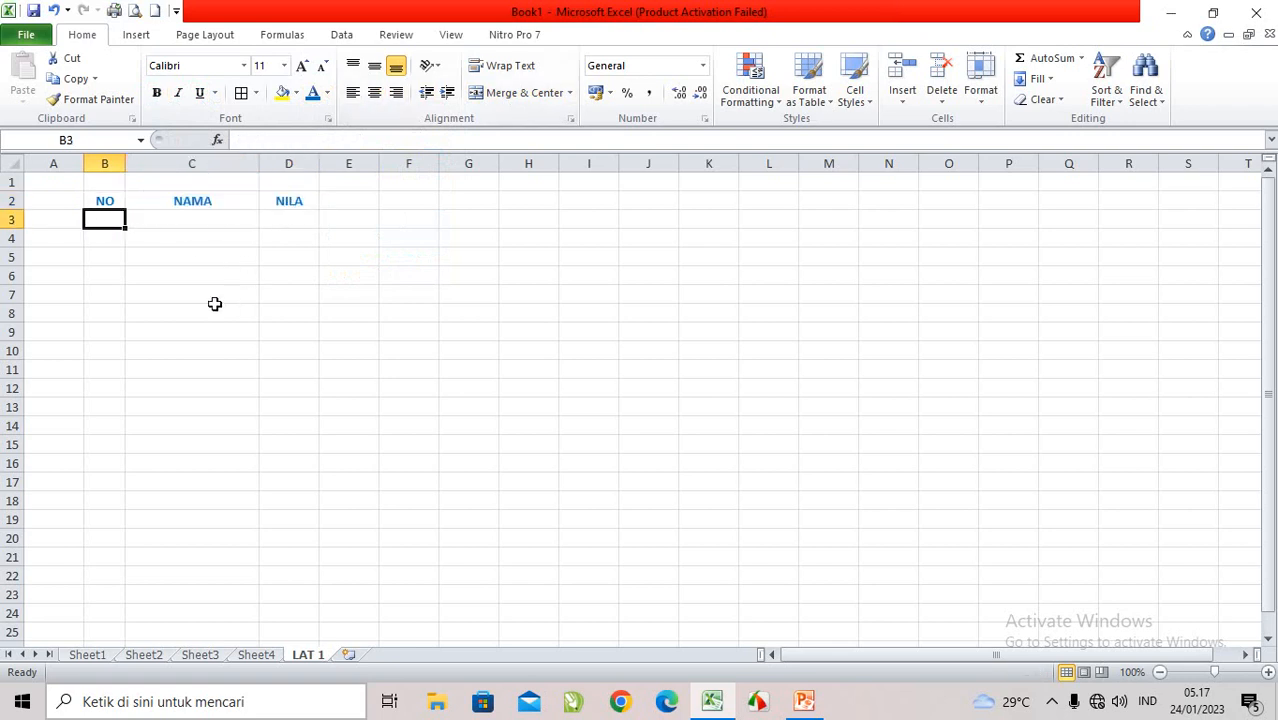
{"action": "left_click", "coordinate": [151, 240]}
{"action": "left_click", "coordinate": [113, 223]}
{"action": "type", "text": "1"}
{"action": "key", "text": "Return"}
{"action": "type", "text": "2"}
{"action": "key", "text": "Return"}
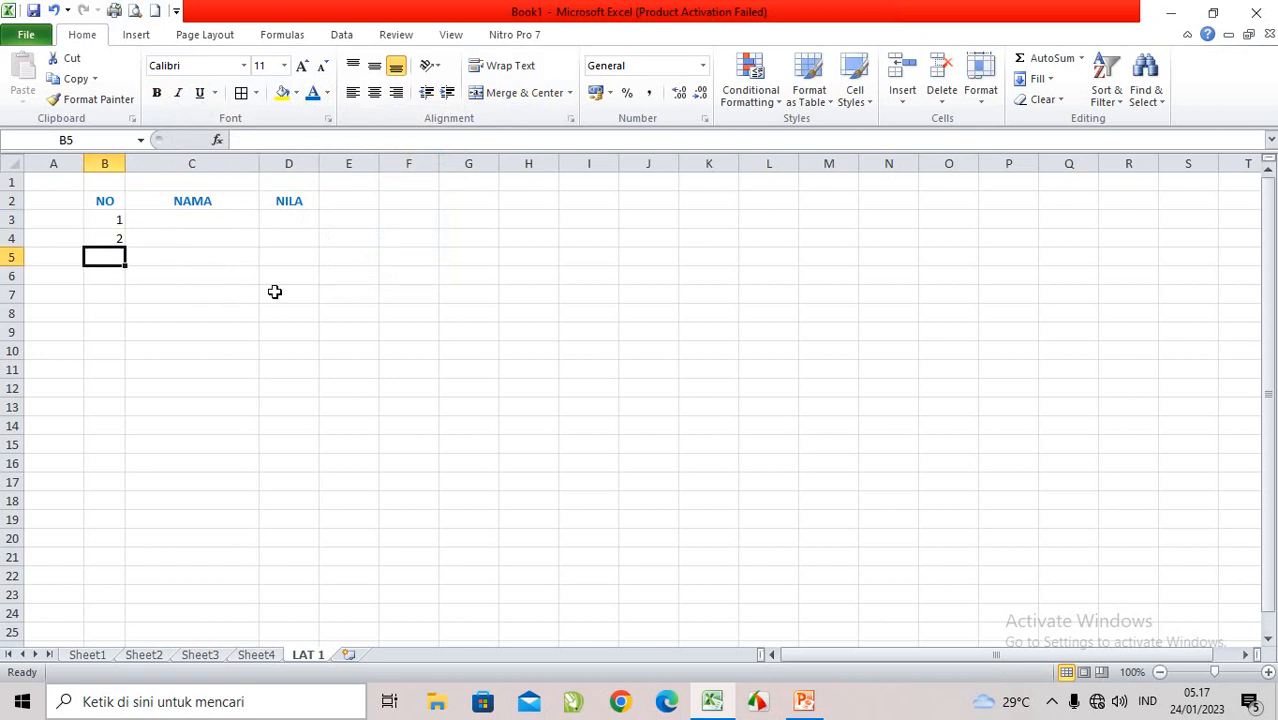
Step: Extend the number series in B3:B4 down to cell B22 so the NO column runs from 1 to 20
{"action": "key", "text": "Up"}
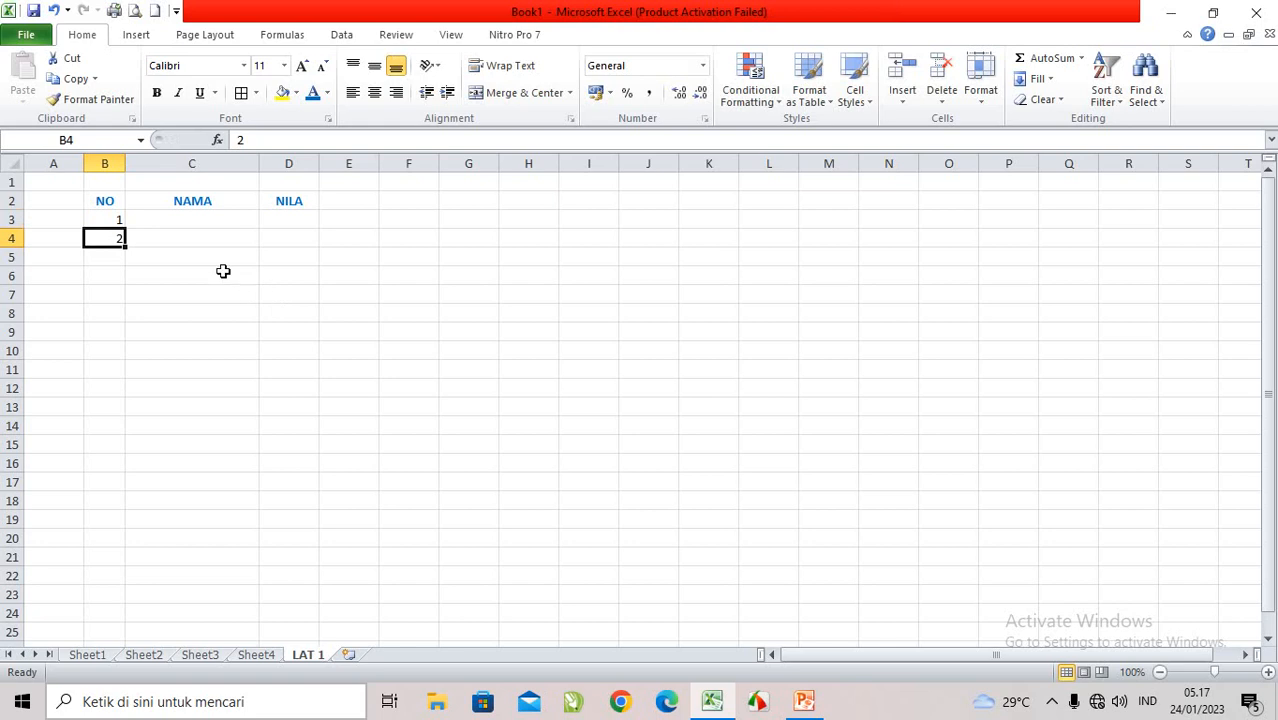
{"action": "left_click", "coordinate": [107, 219]}
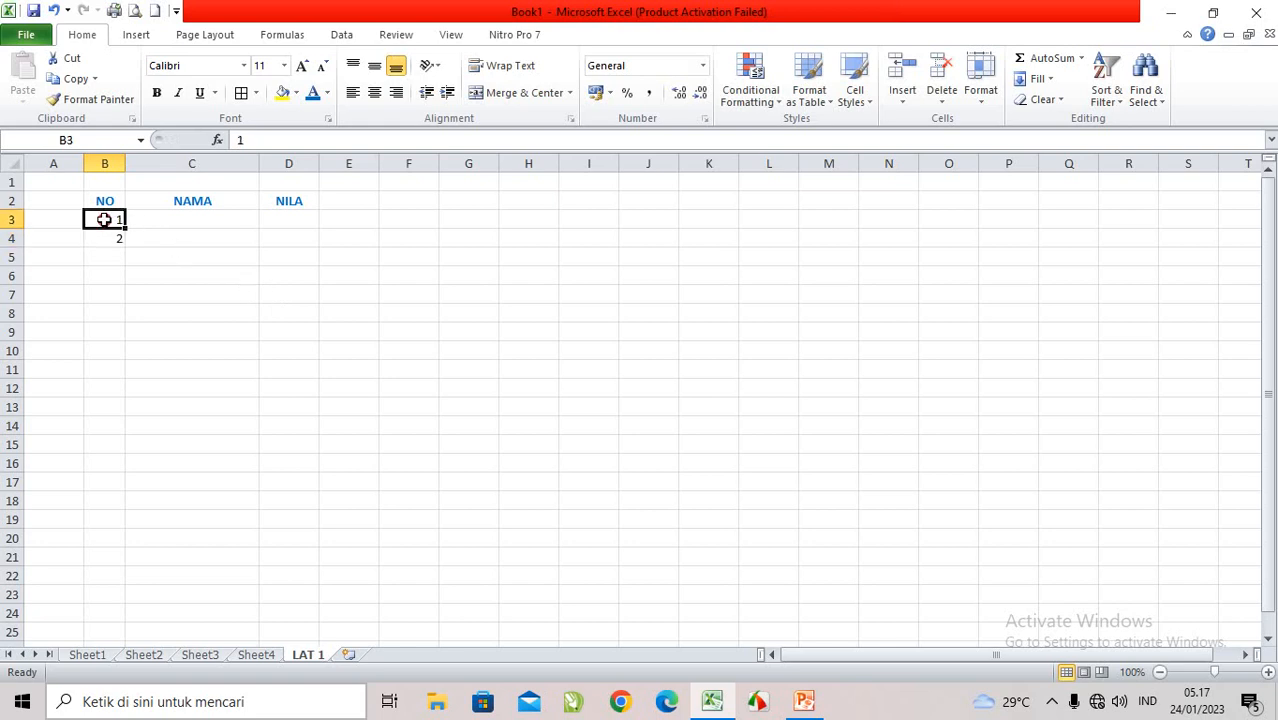
{"action": "left_click_drag", "start_coordinate": [104, 219], "coordinate": [107, 238]}
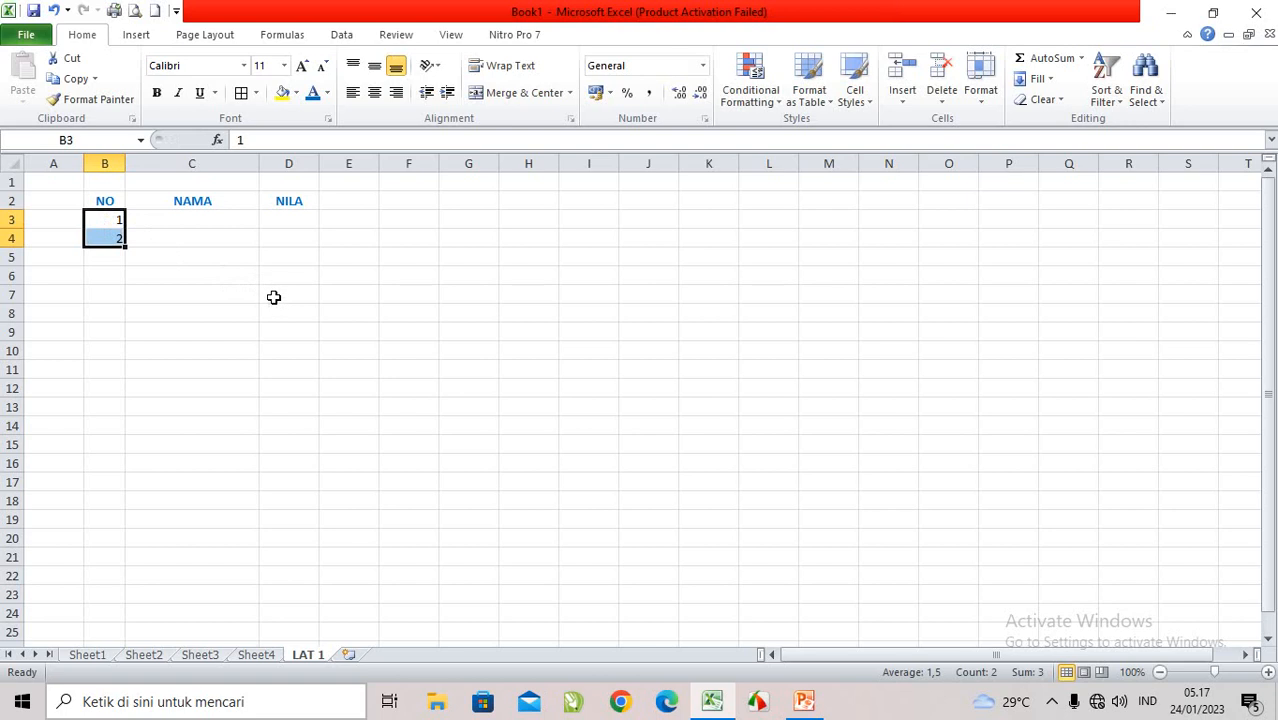
{"action": "key", "text": "shift+Up"}
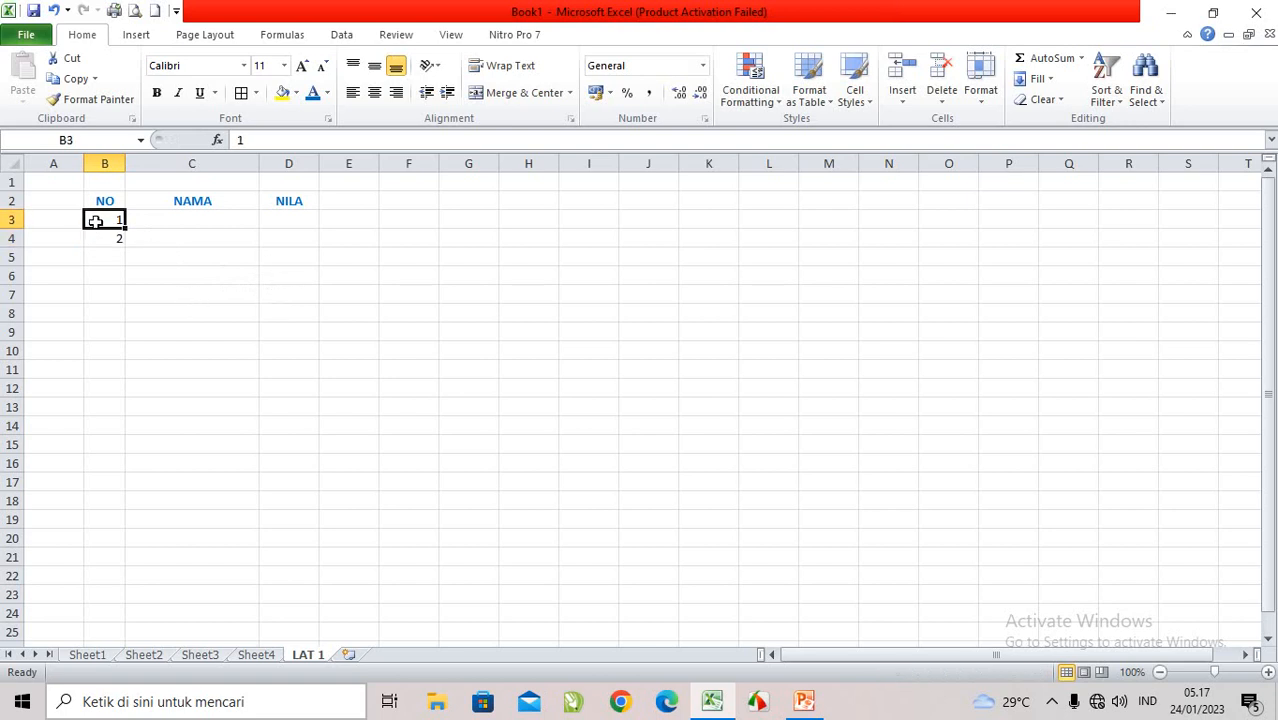
{"action": "left_click_drag", "start_coordinate": [97, 220], "coordinate": [100, 231]}
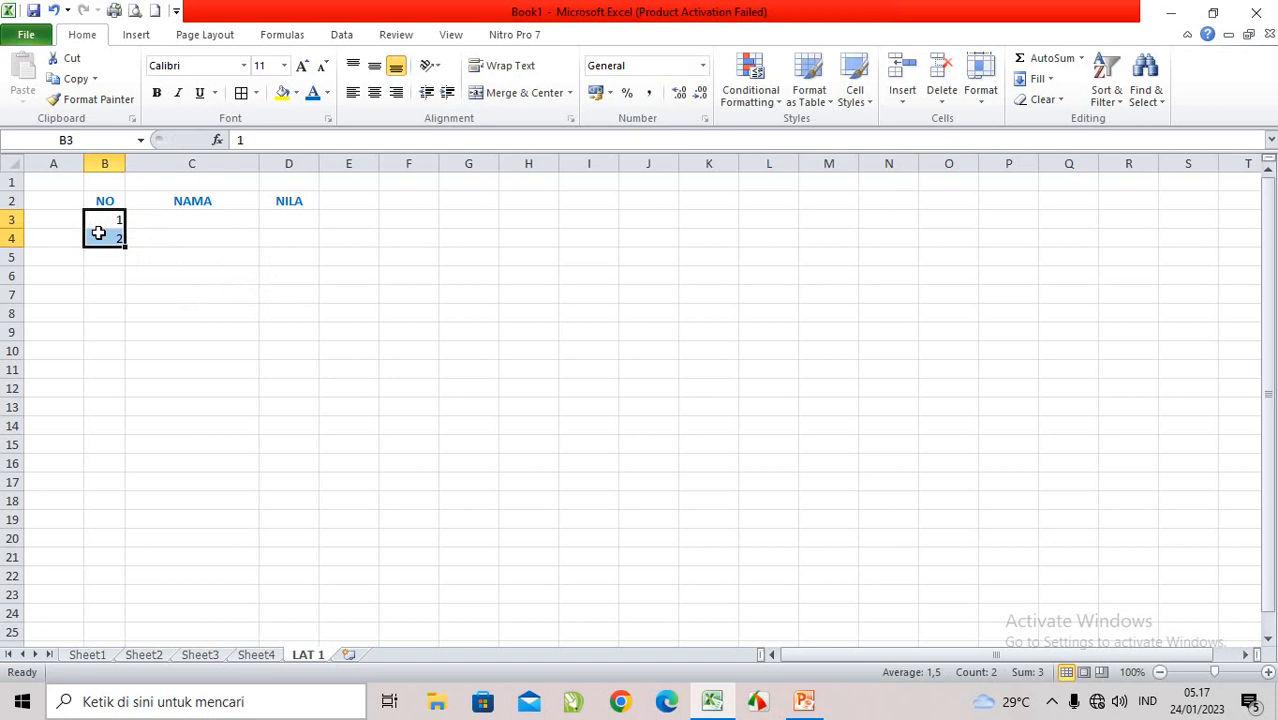
{"action": "left_click", "coordinate": [102, 216]}
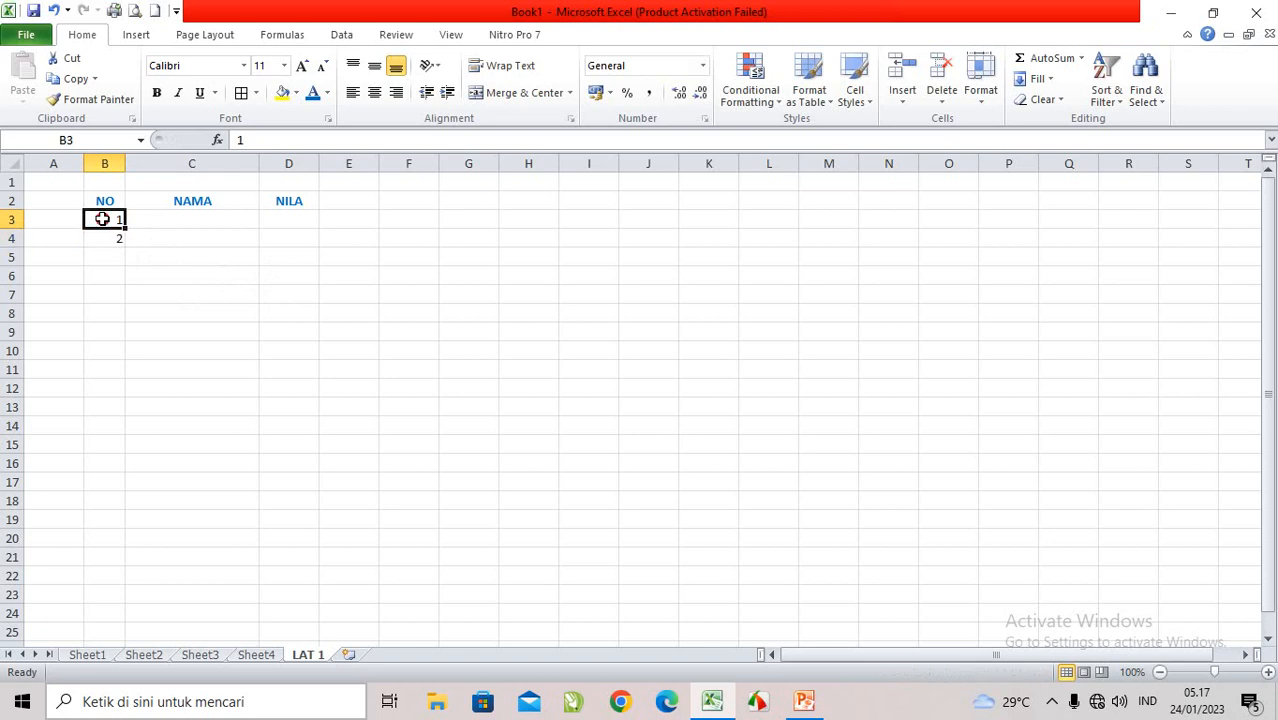
{"action": "left_click_drag", "start_coordinate": [101, 226], "coordinate": [101, 230]}
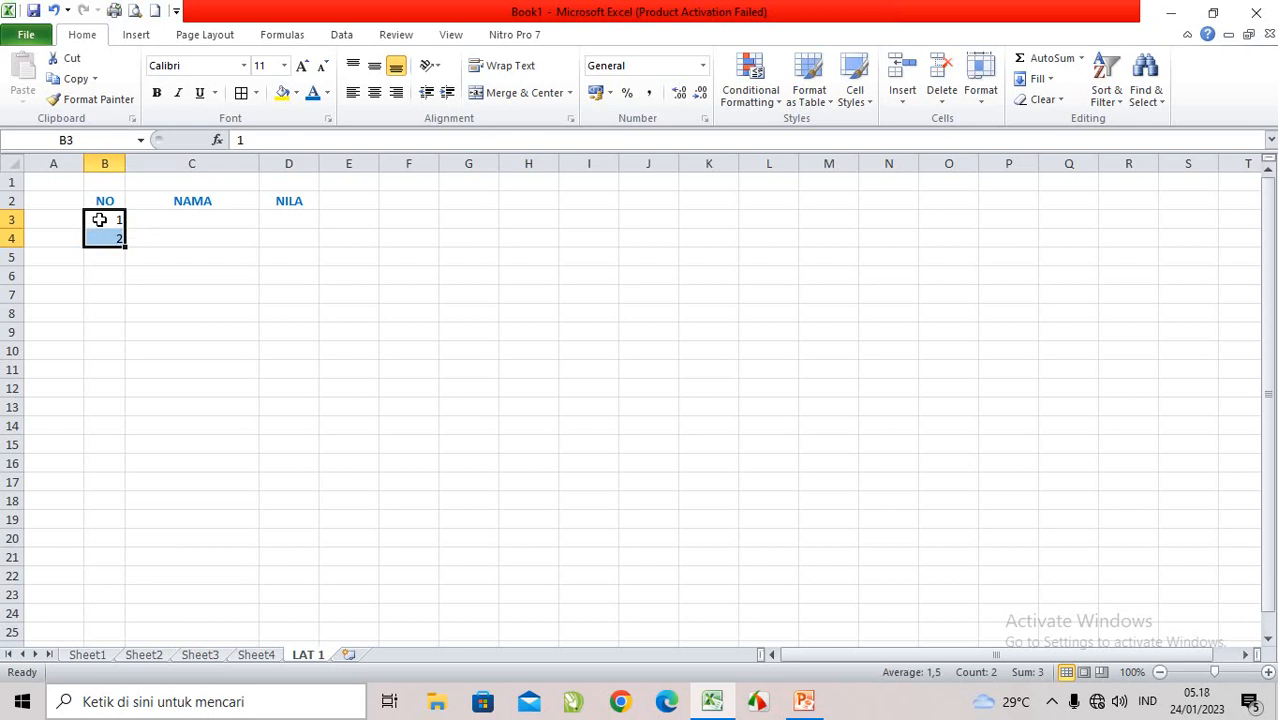
{"action": "left_click", "coordinate": [98, 219]}
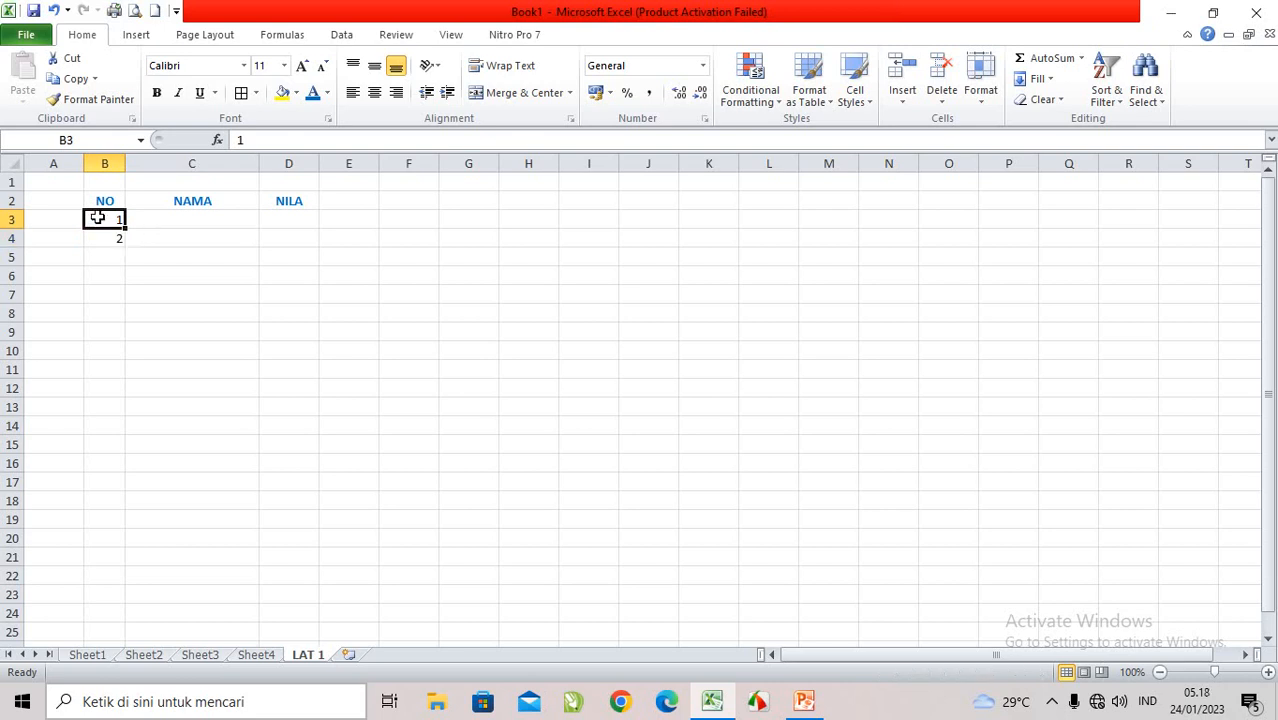
{"action": "left_click_drag", "start_coordinate": [99, 217], "coordinate": [101, 233]}
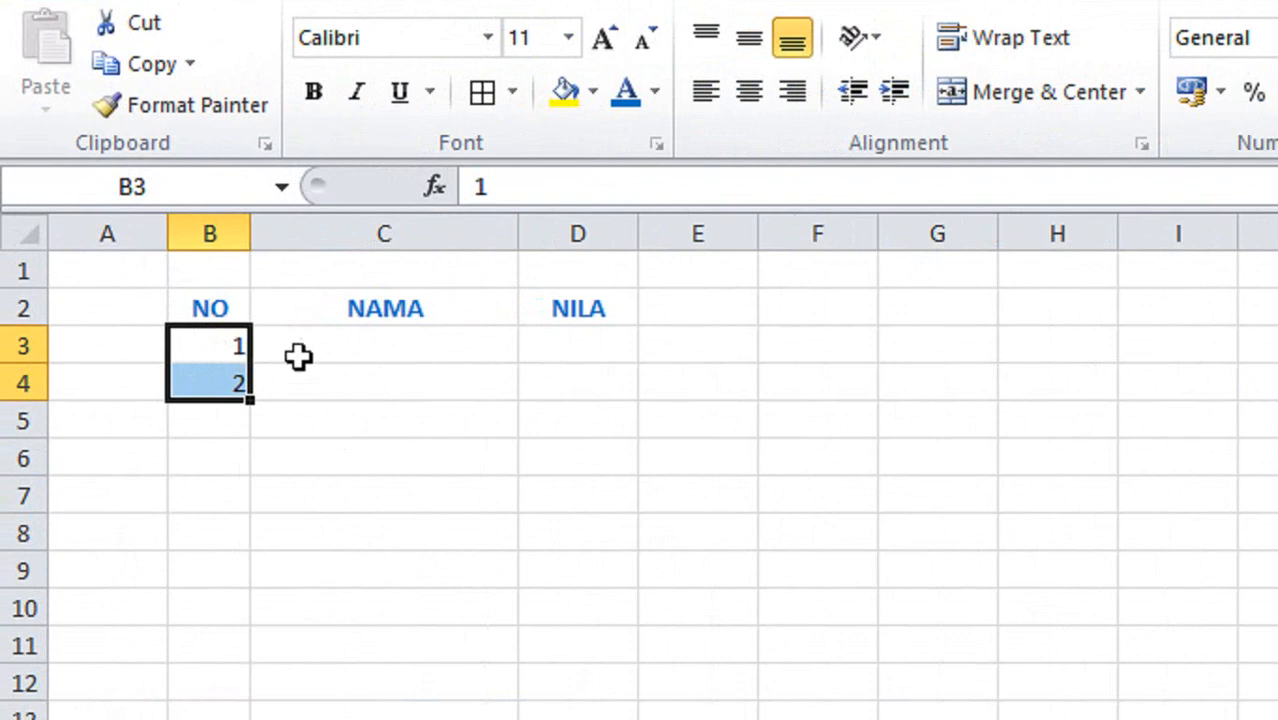
{"action": "left_click", "coordinate": [206, 341]}
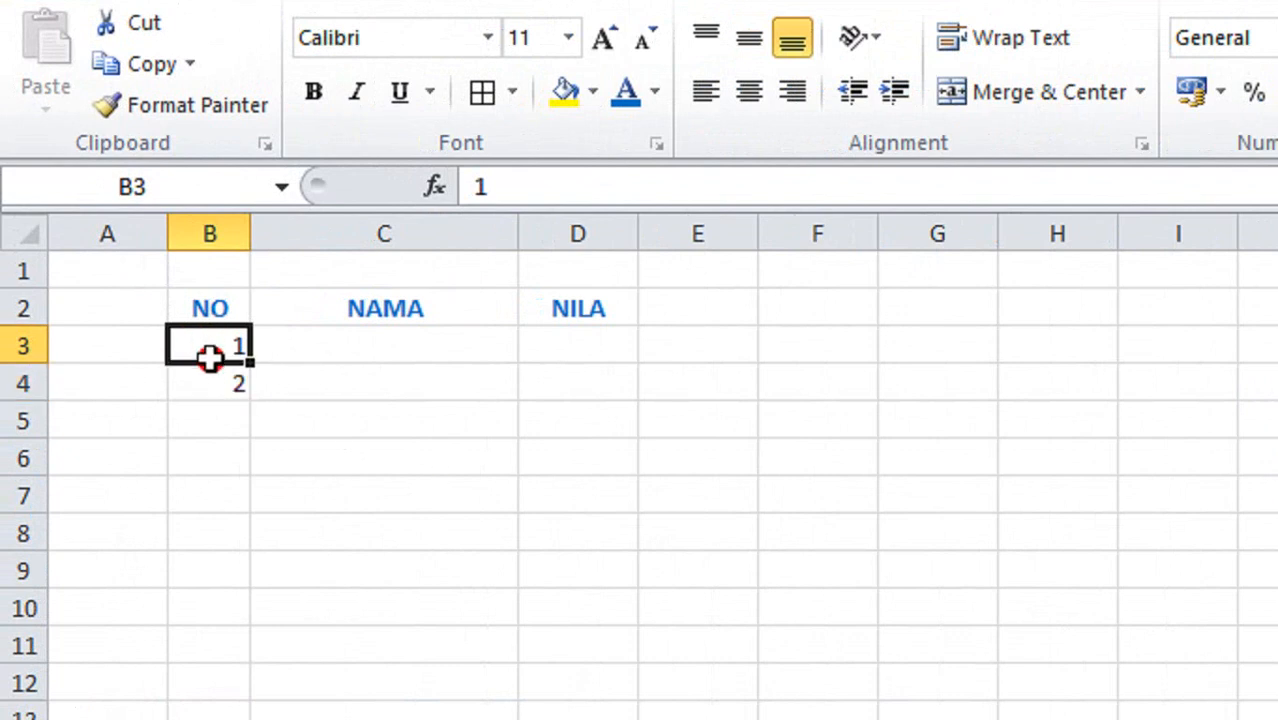
{"action": "left_click_drag", "start_coordinate": [201, 356], "coordinate": [213, 369]}
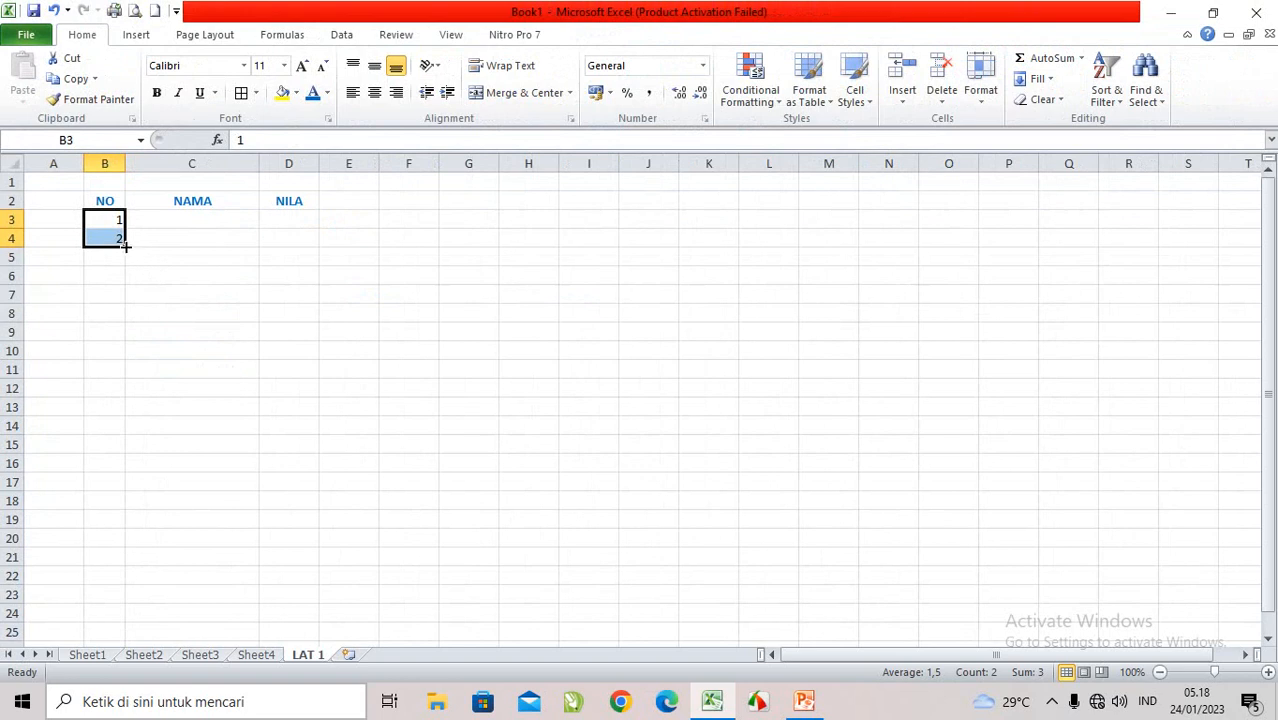
{"action": "left_click_drag", "start_coordinate": [126, 246], "coordinate": [131, 586]}
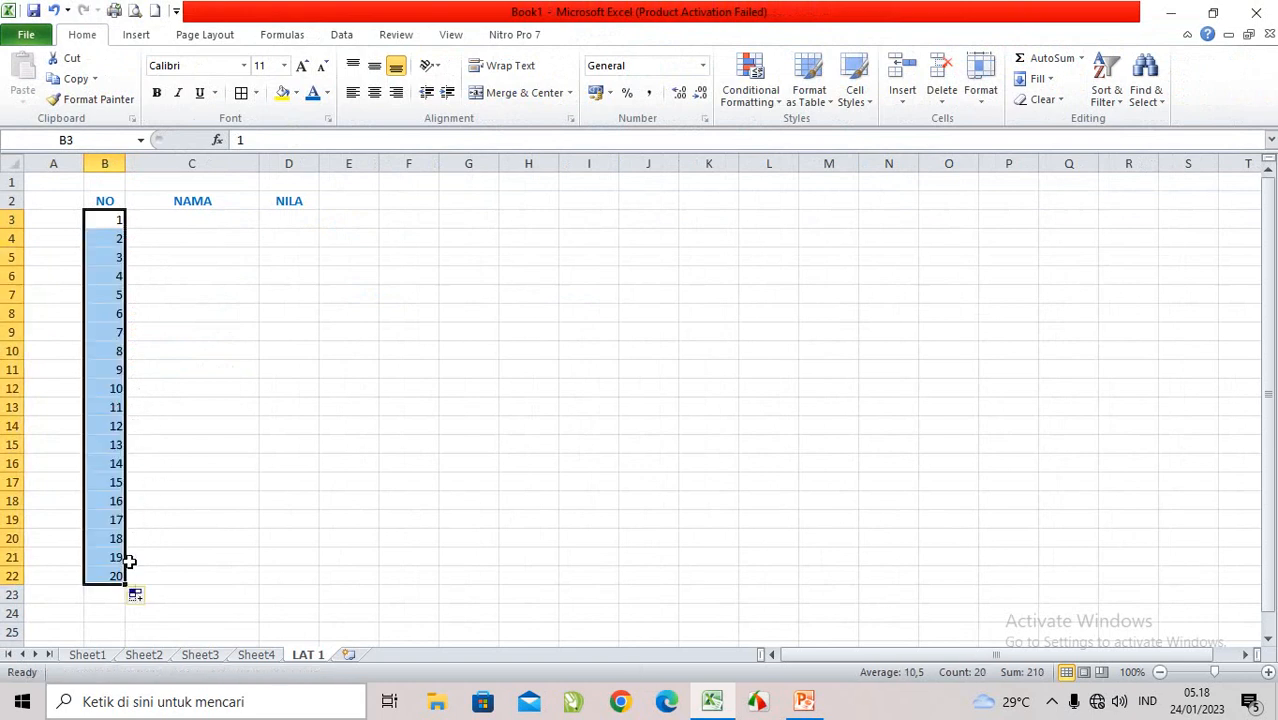
Step: Correct the heading in cell D2 to NILAI
{"action": "left_click", "coordinate": [173, 225]}
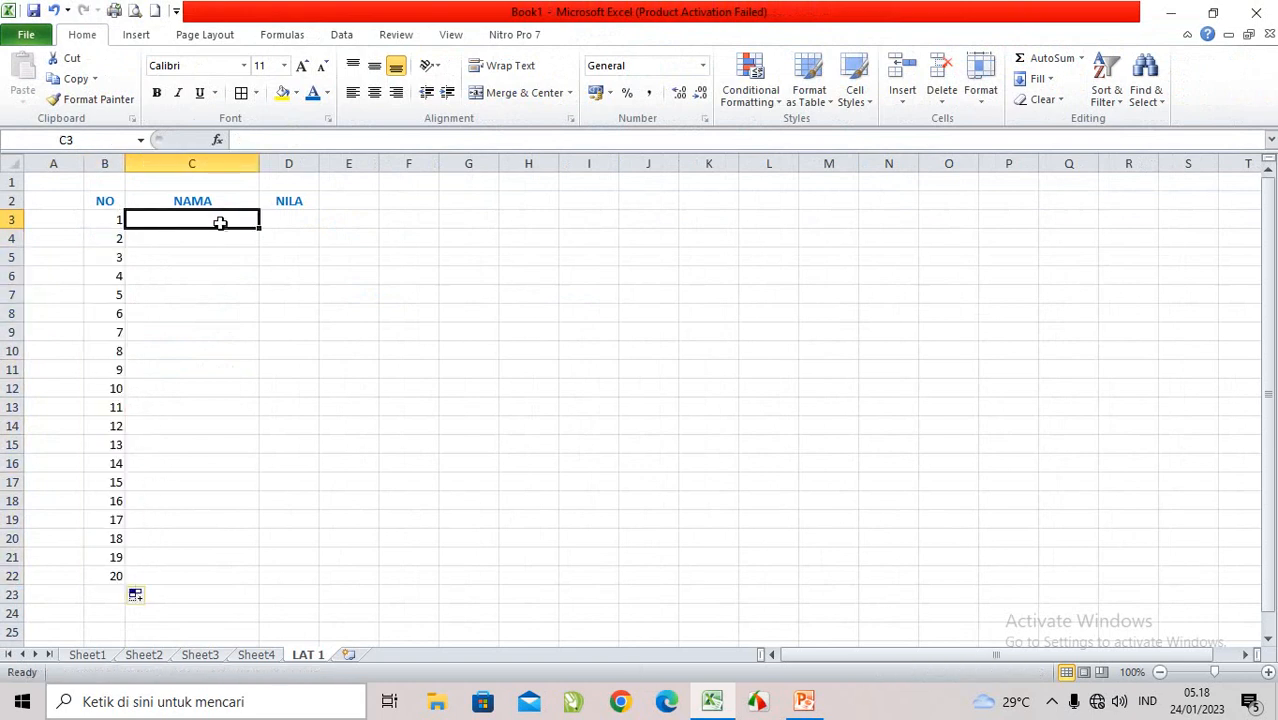
{"action": "left_click", "coordinate": [288, 201]}
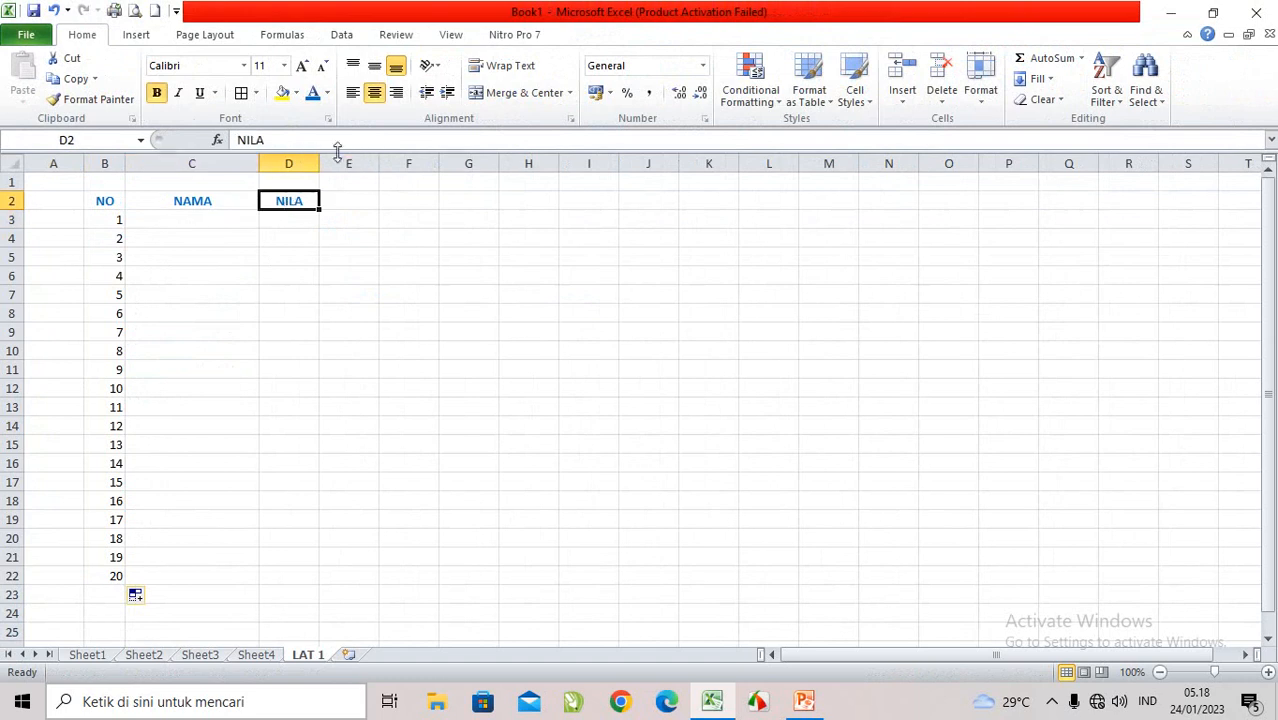
{"action": "left_click", "coordinate": [287, 139]}
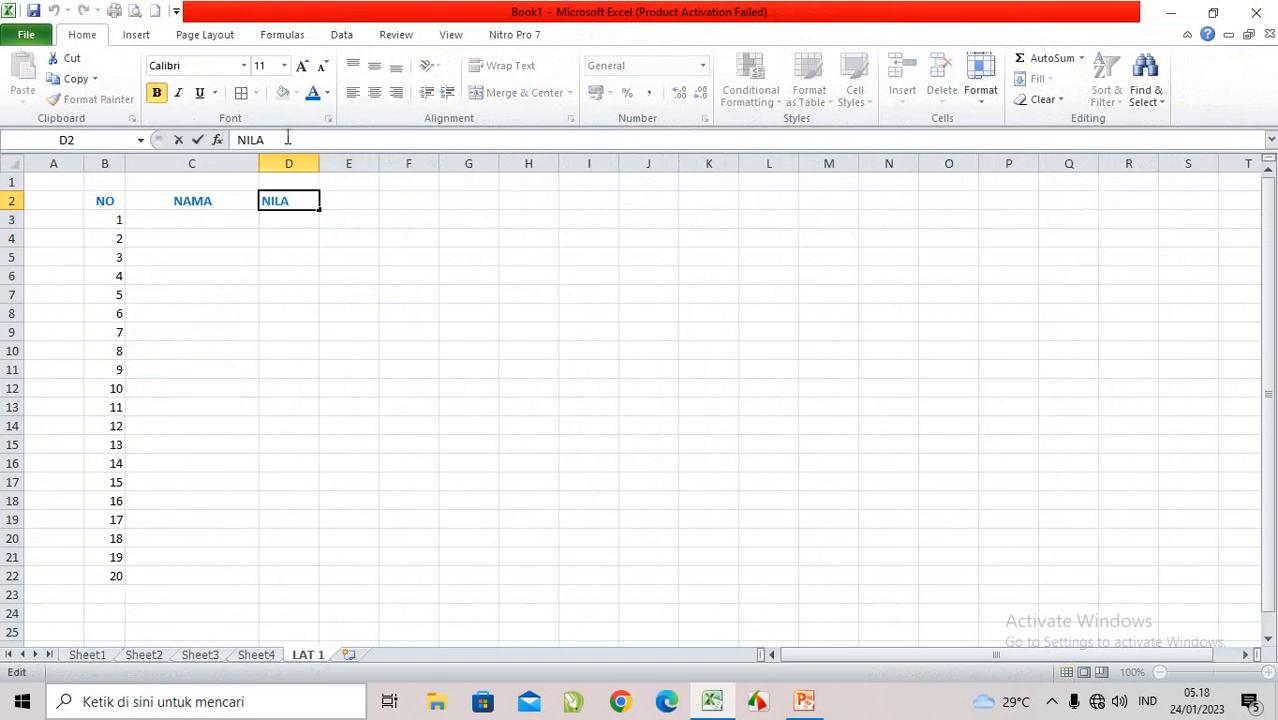
{"action": "type", "text": "I"}
{"action": "left_click", "coordinate": [302, 259]}
Step: Copy the names in C4:C23 of Sheet1 and paste them into the NAMA column of LAT 1, starting at C3
{"action": "left_click", "coordinate": [237, 224]}
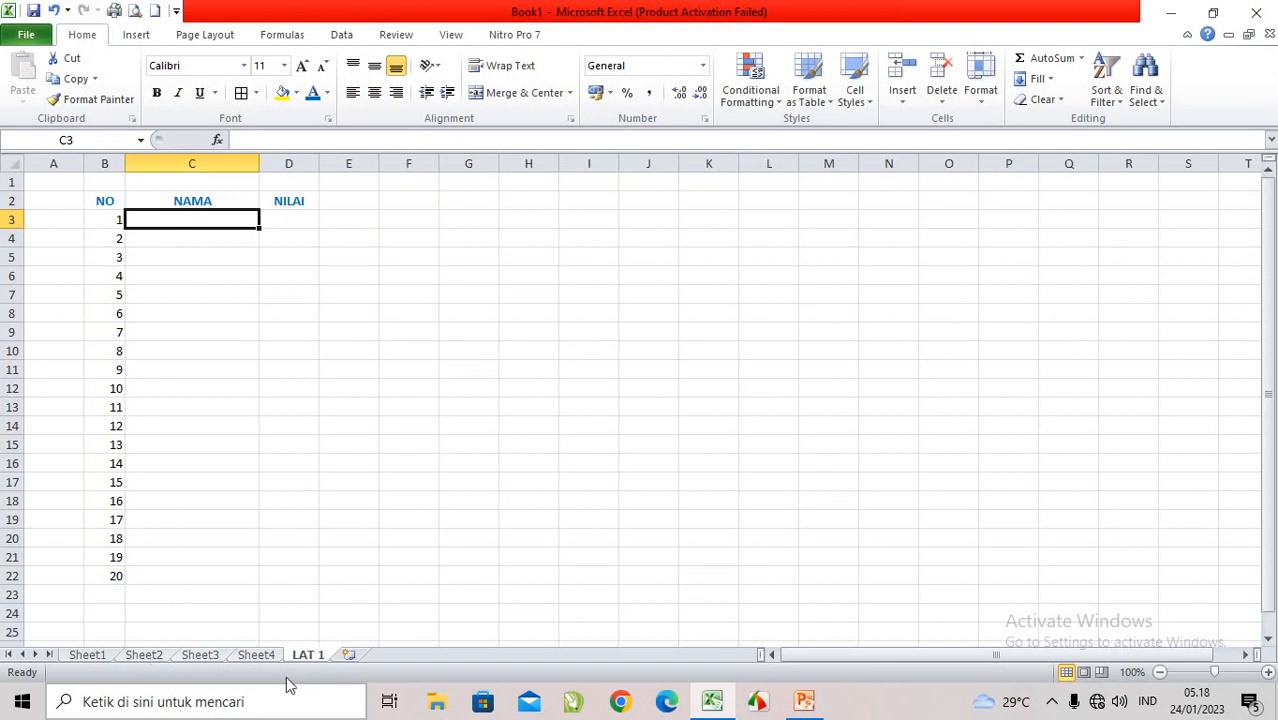
{"action": "left_click", "coordinate": [92, 656]}
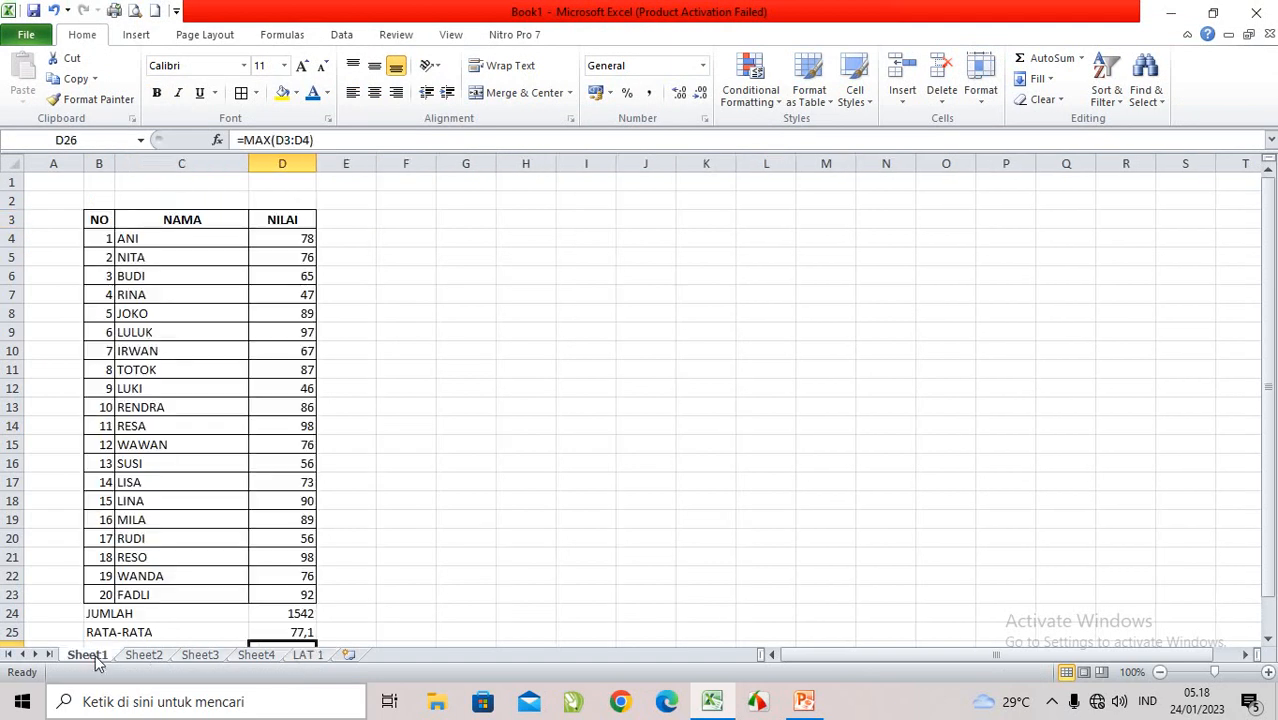
{"action": "left_click_drag", "start_coordinate": [155, 243], "coordinate": [186, 590]}
{"action": "right_click", "coordinate": [192, 487]}
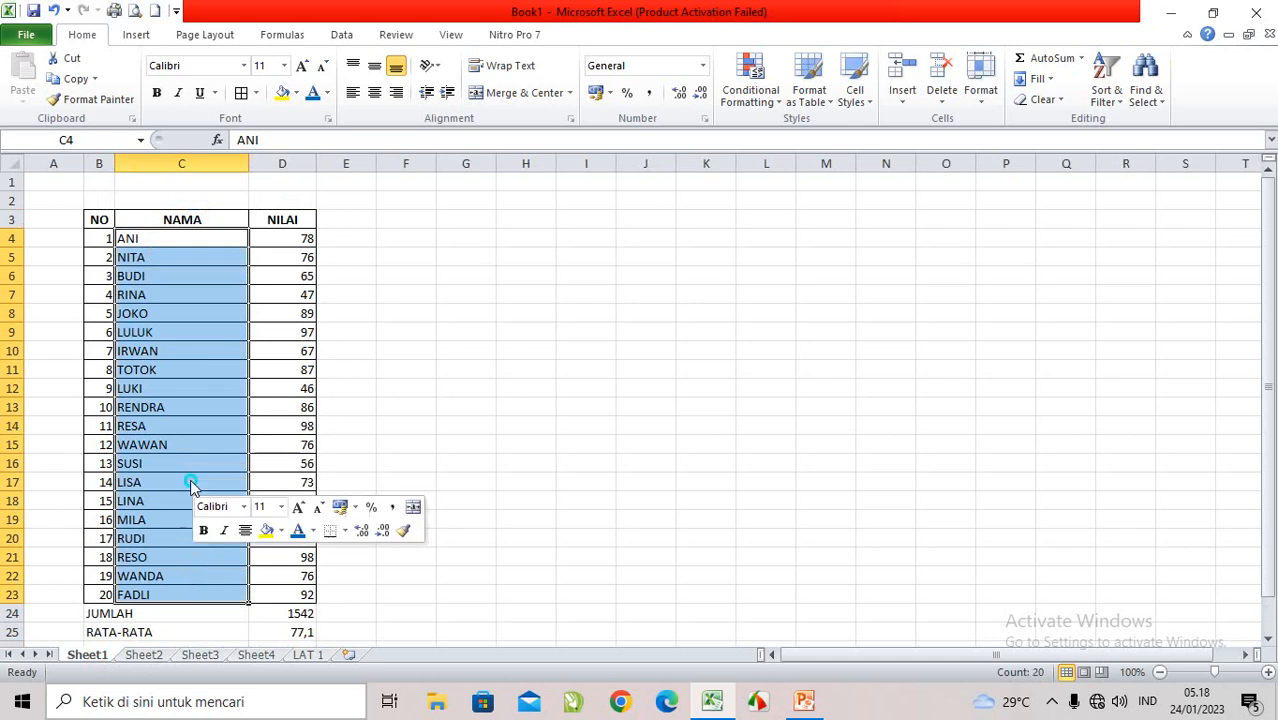
{"action": "left_click", "coordinate": [237, 182]}
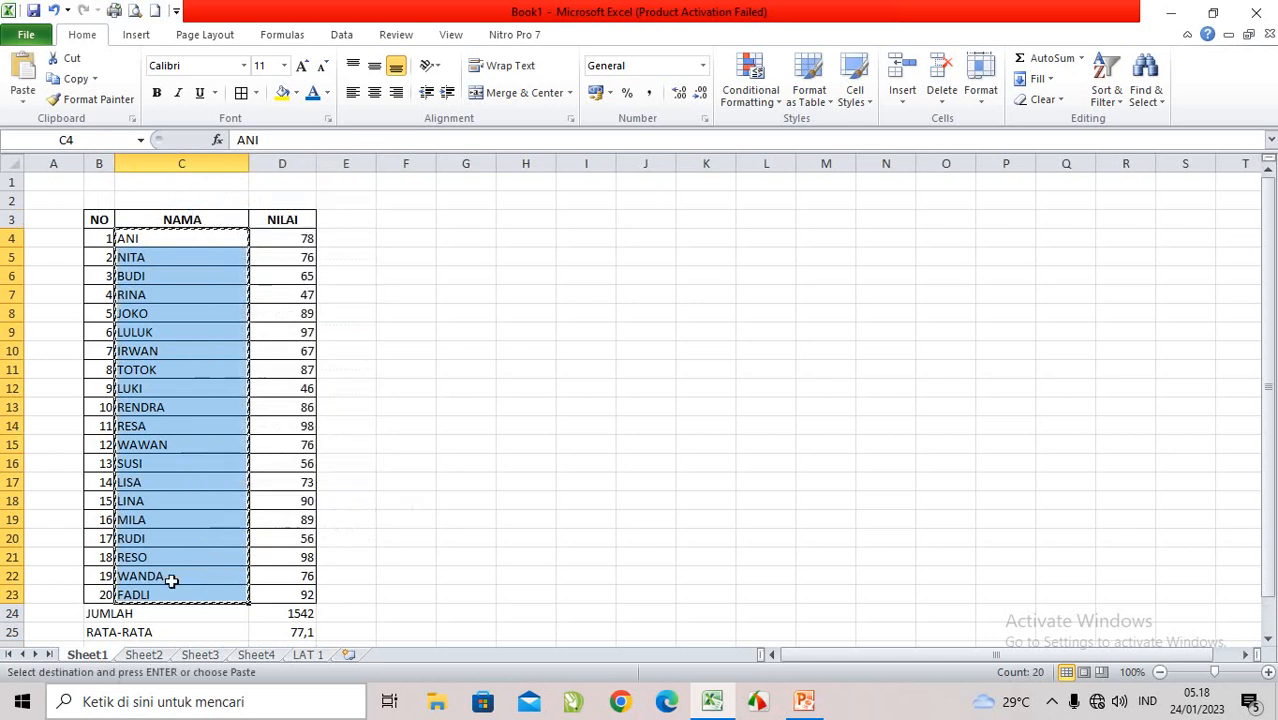
{"action": "left_click", "coordinate": [296, 657]}
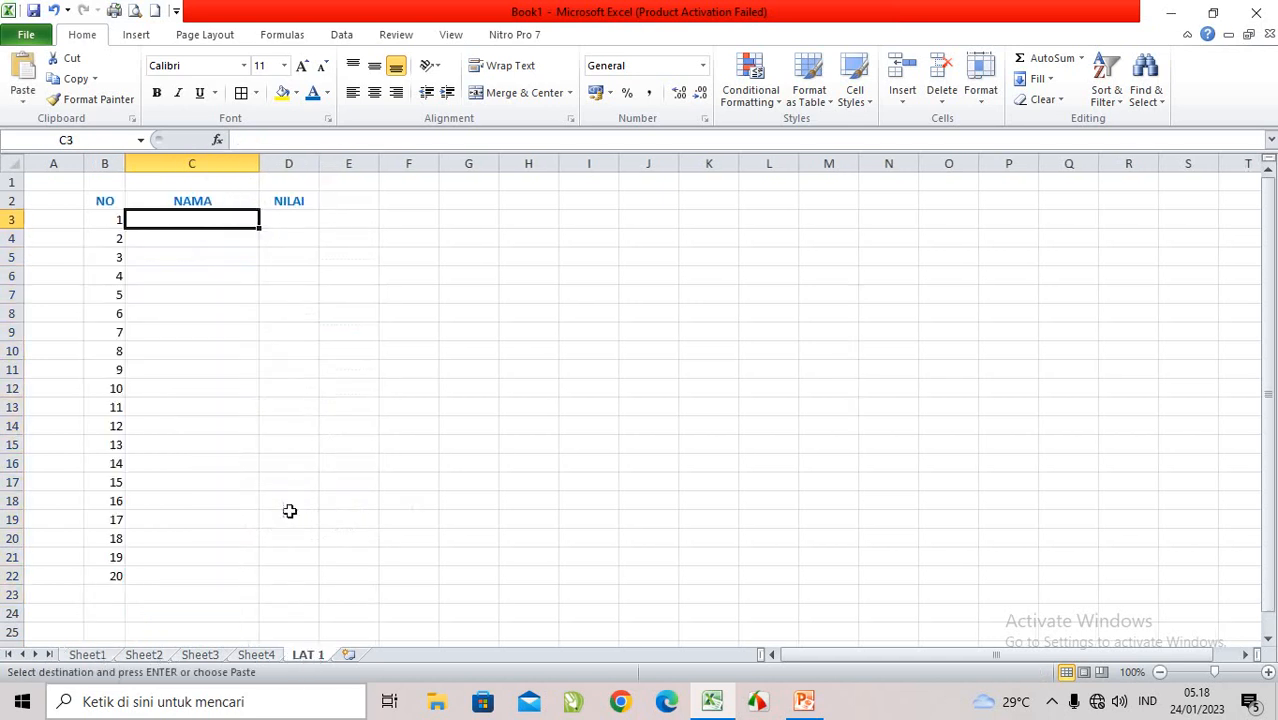
{"action": "right_click", "coordinate": [187, 216]}
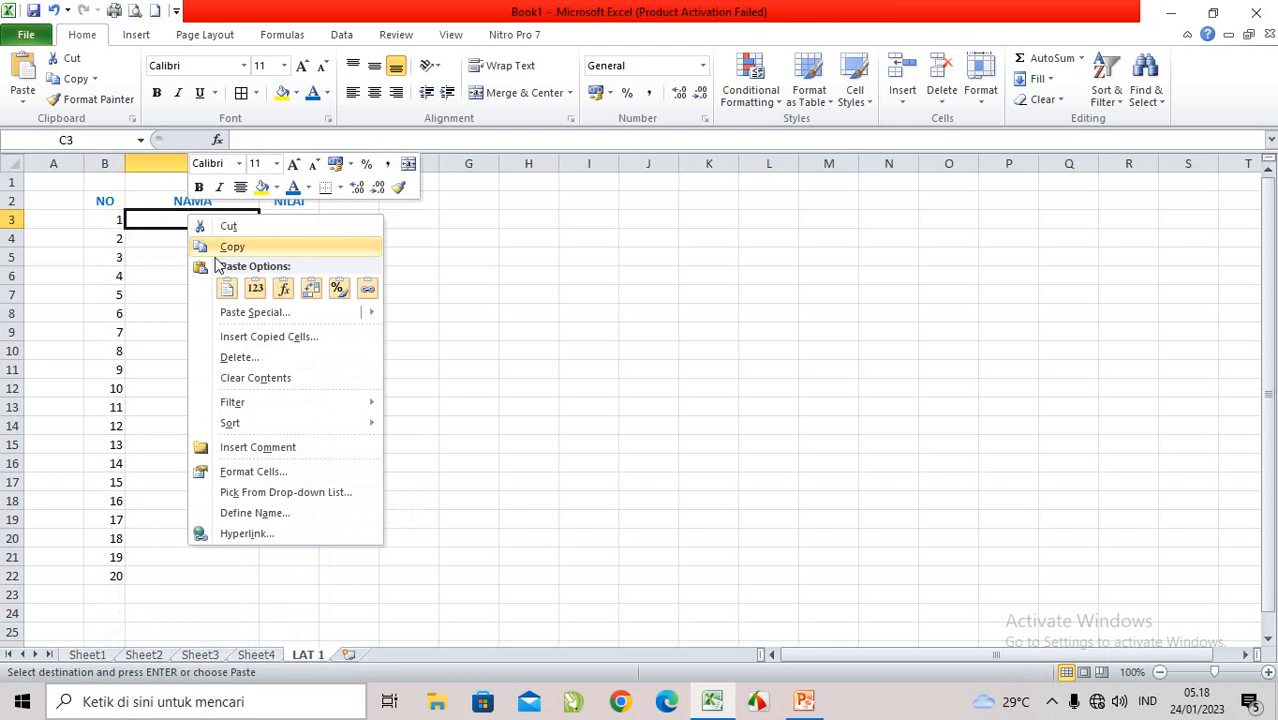
{"action": "left_click", "coordinate": [228, 289]}
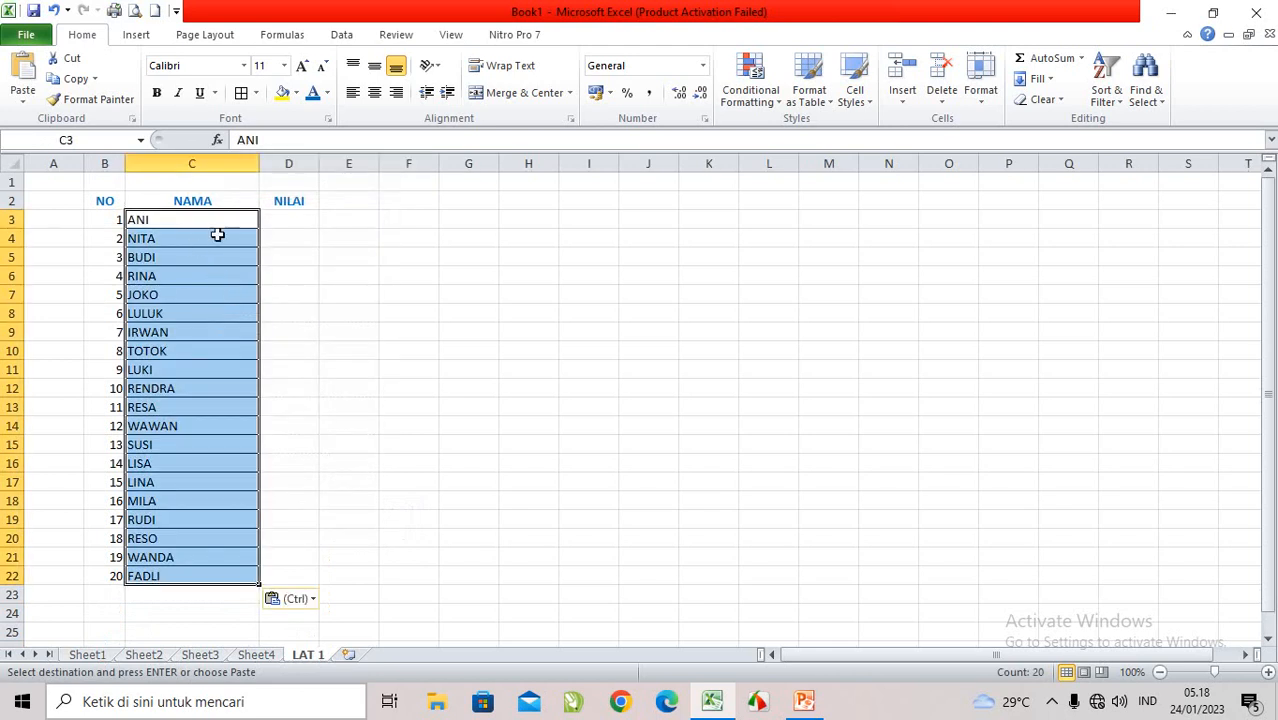
Step: Copy the scores in D4:D23 of Sheet1 and paste them into the NILAI column of LAT 1, starting at D3
{"action": "left_click", "coordinate": [271, 217]}
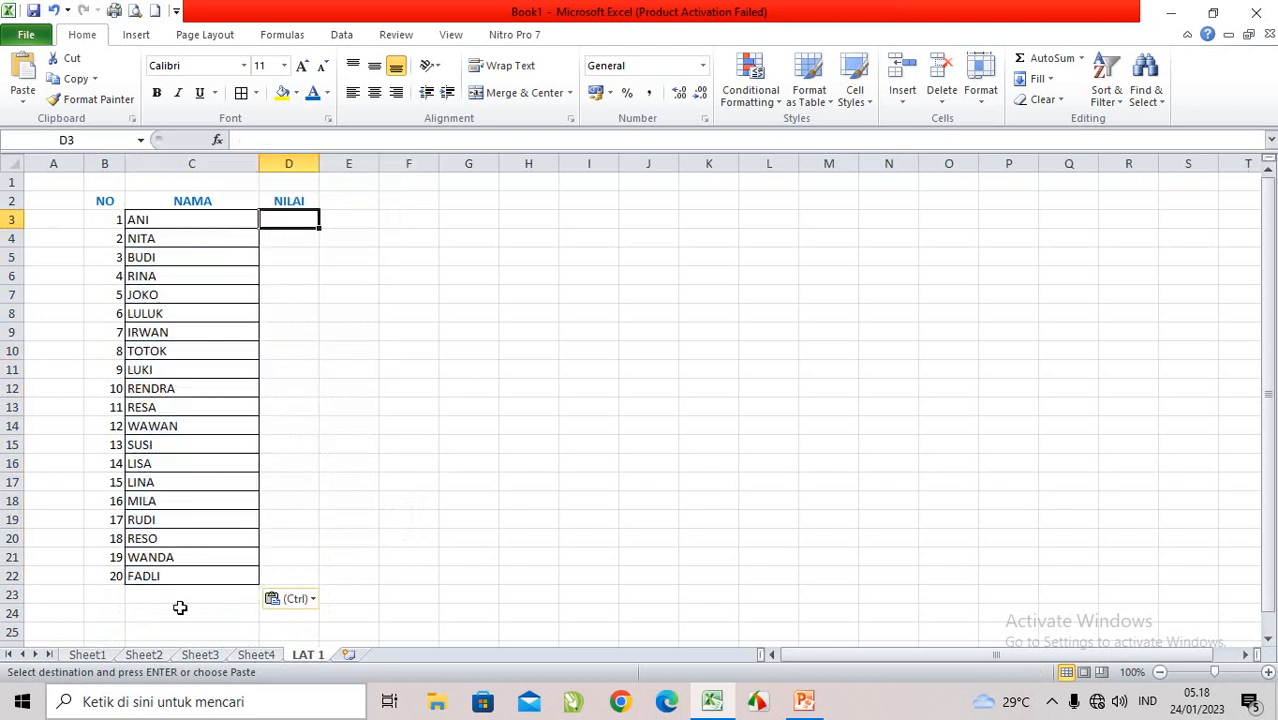
{"action": "left_click", "coordinate": [88, 655]}
{"action": "left_click_drag", "start_coordinate": [284, 238], "coordinate": [297, 579]}
{"action": "right_click", "coordinate": [297, 560]}
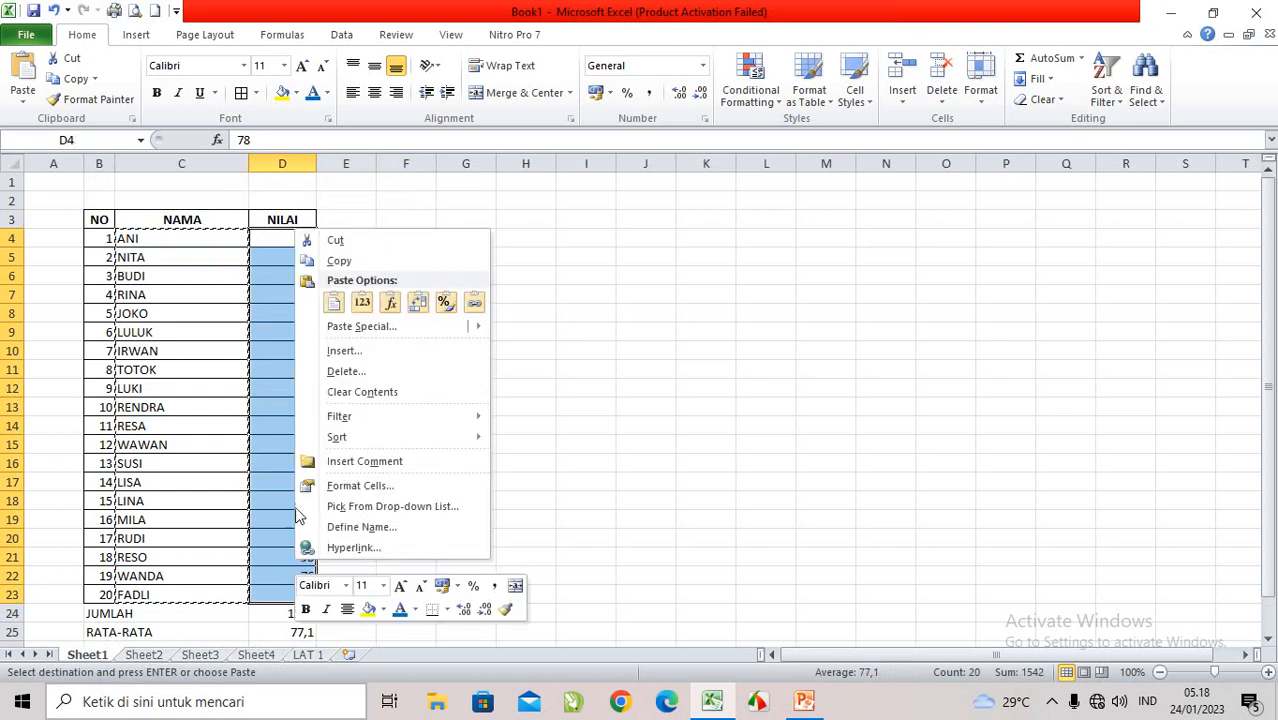
{"action": "left_click", "coordinate": [325, 260]}
{"action": "left_click", "coordinate": [308, 655]}
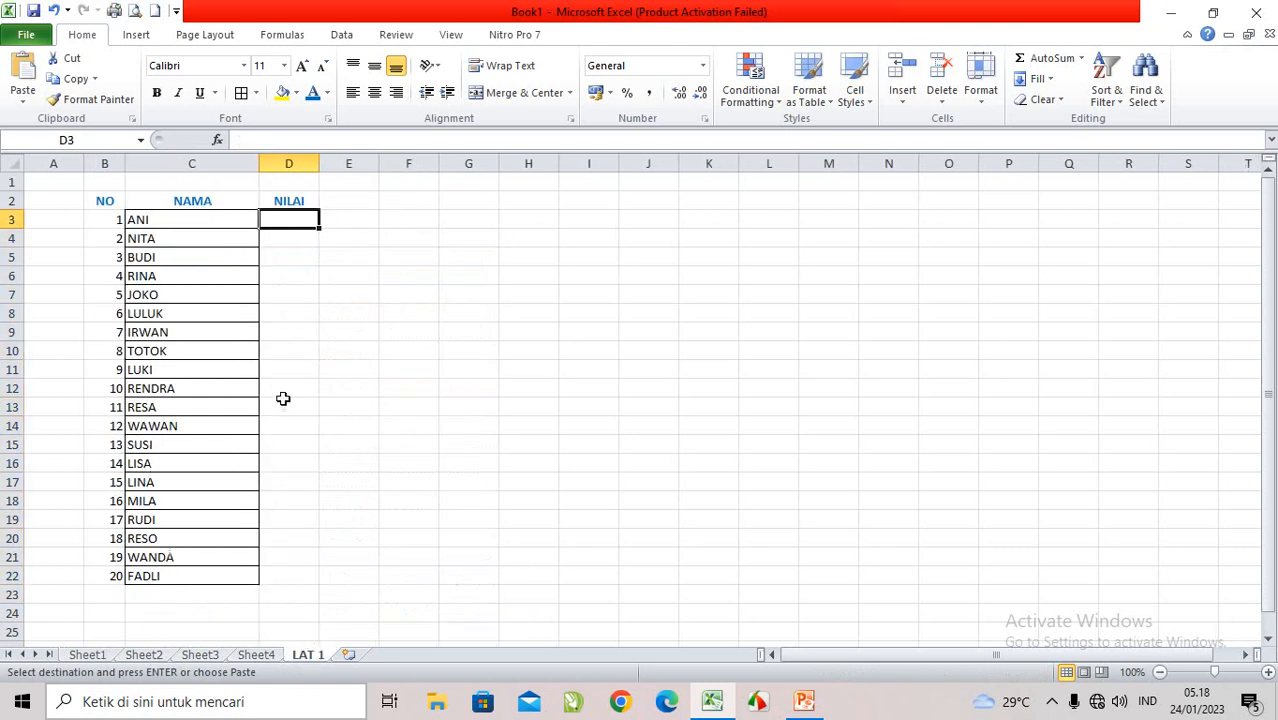
{"action": "right_click", "coordinate": [285, 222]}
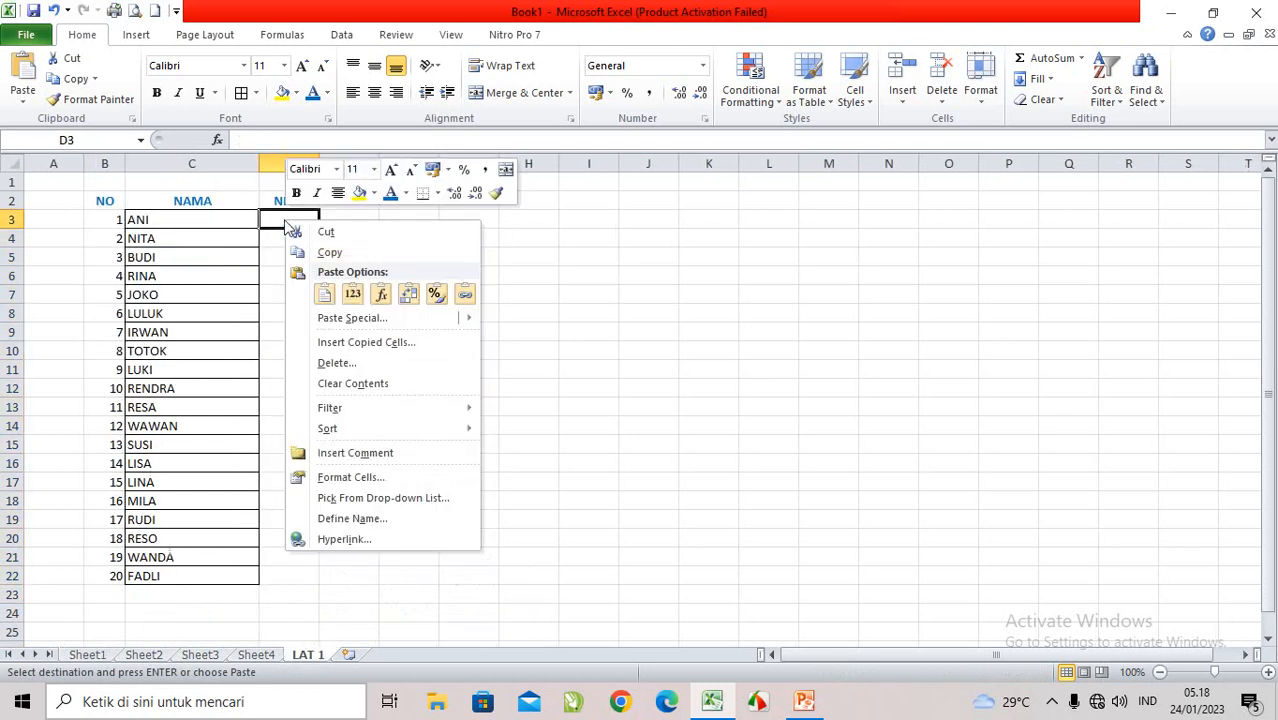
{"action": "left_click", "coordinate": [324, 293]}
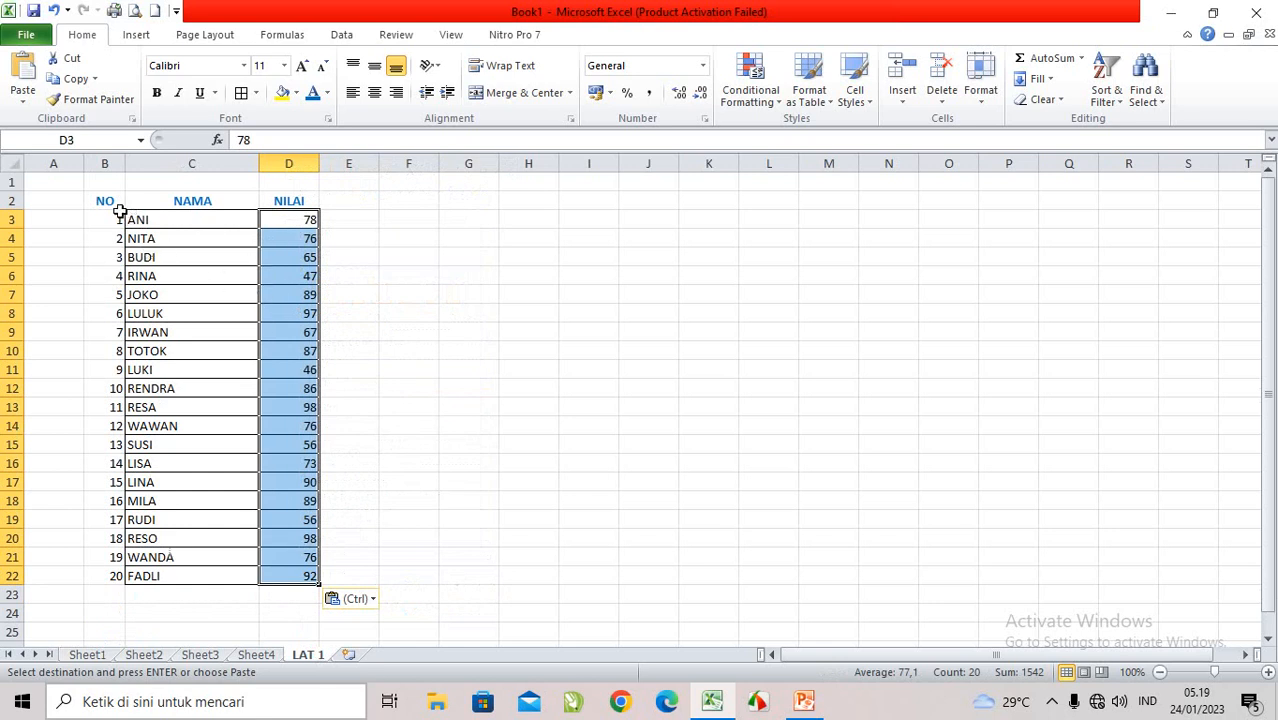
Step: Apply All Borders to the whole table in B2:D22
{"action": "left_click_drag", "start_coordinate": [104, 200], "coordinate": [298, 576]}
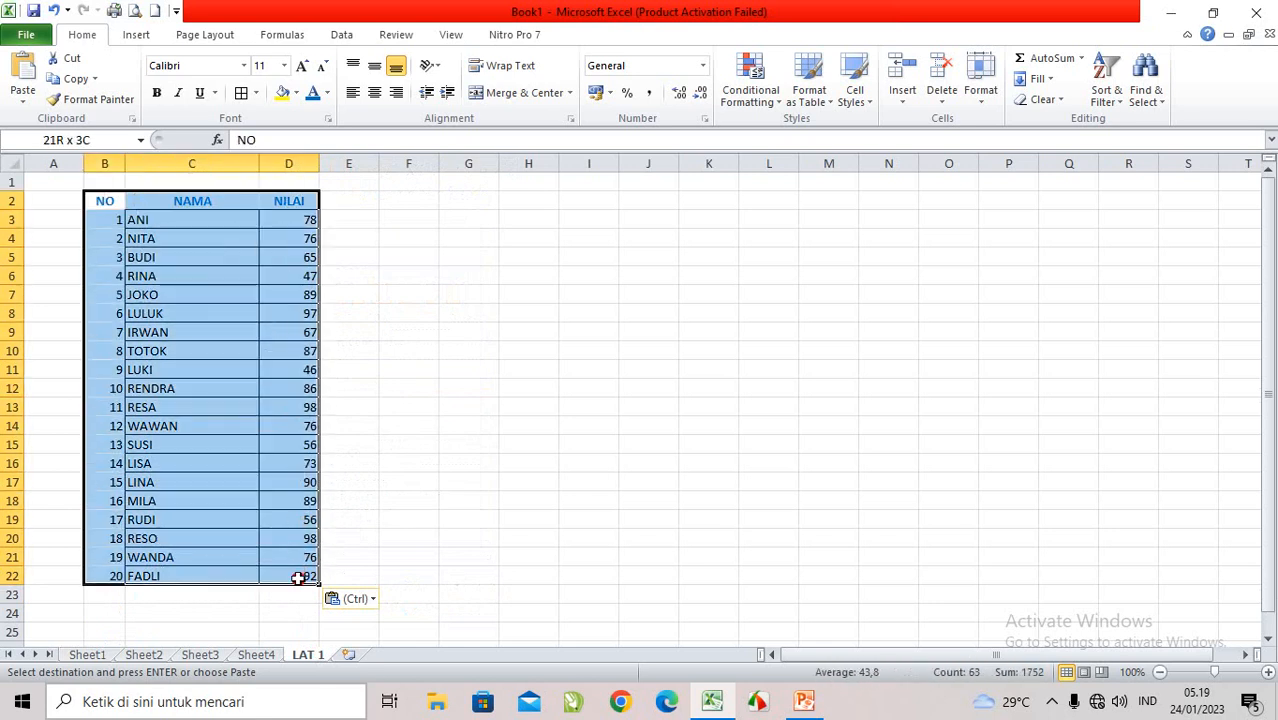
{"action": "left_click", "coordinate": [256, 93]}
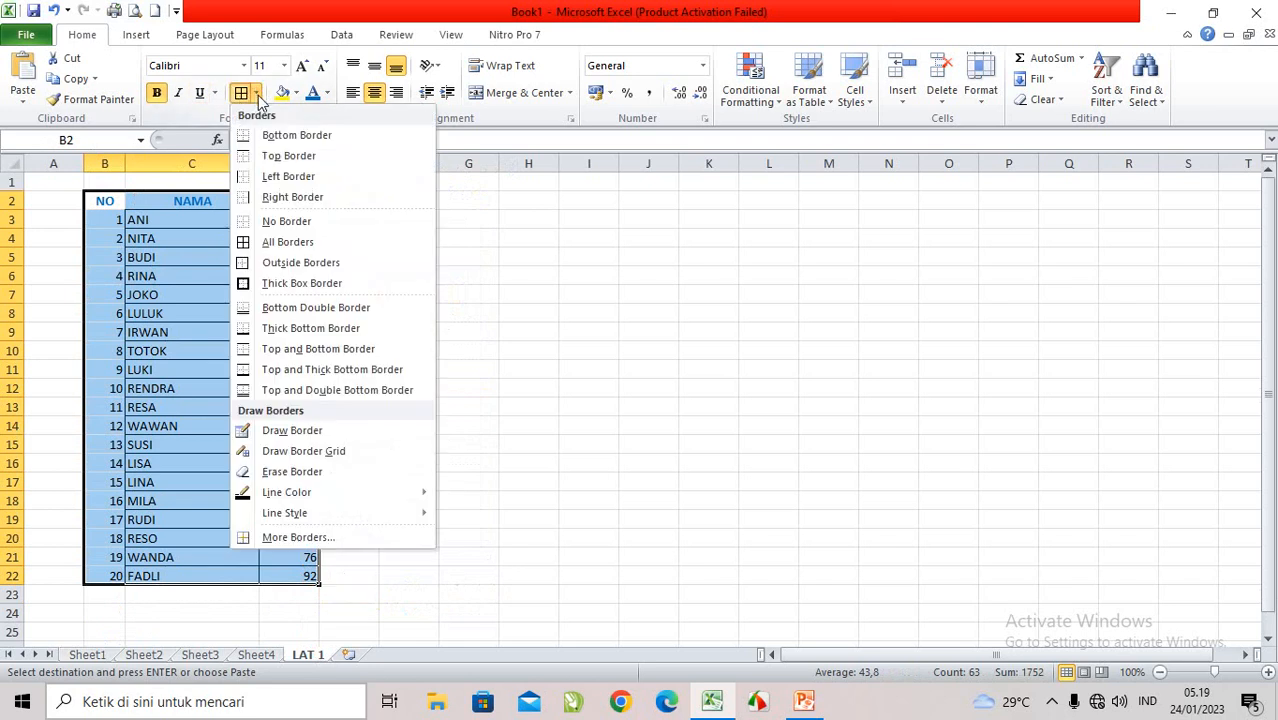
{"action": "left_click", "coordinate": [285, 245]}
{"action": "left_click", "coordinate": [392, 308]}
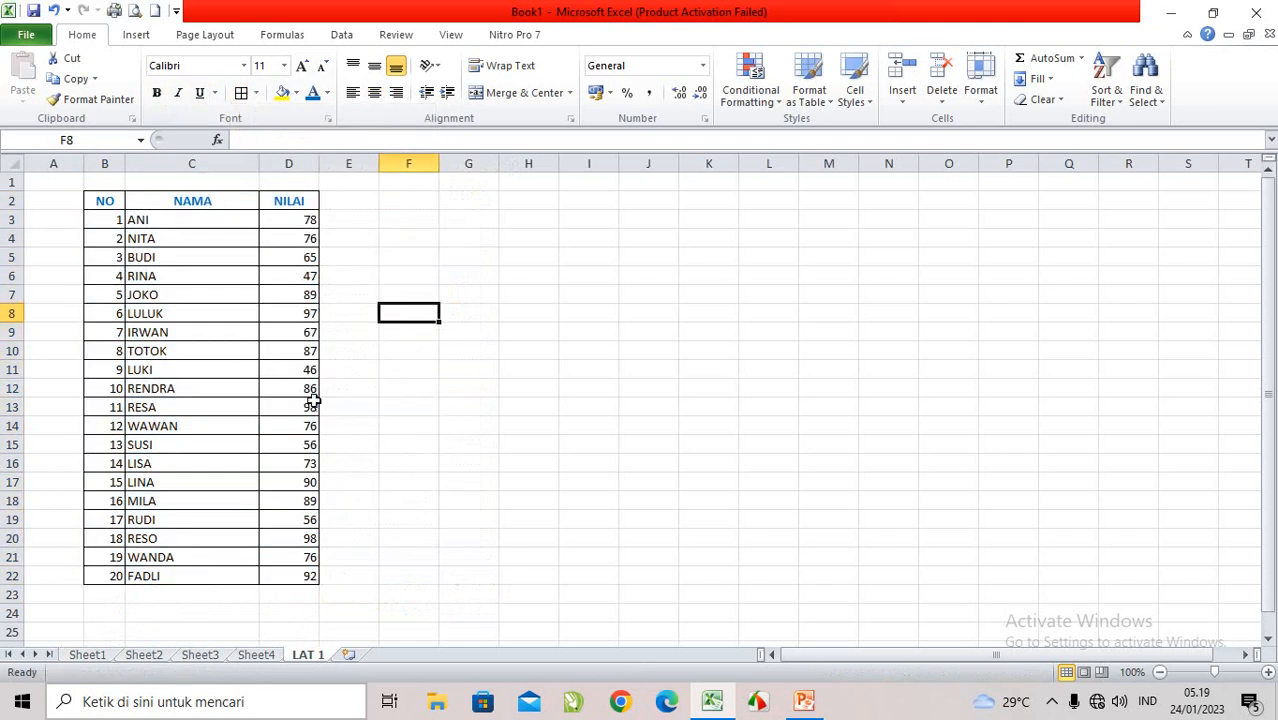
Step: Center the scores in D3:D22 horizontally
{"action": "left_click_drag", "start_coordinate": [296, 222], "coordinate": [314, 574]}
{"action": "left_click", "coordinate": [374, 92]}
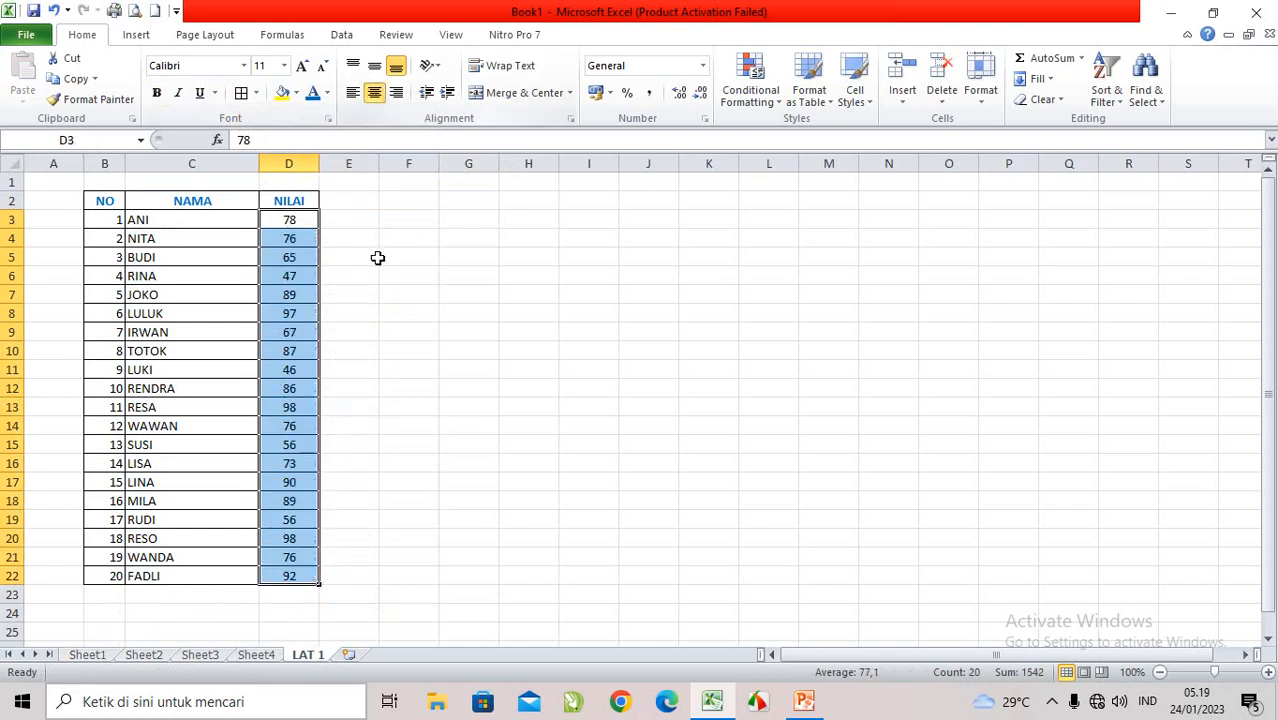
{"action": "left_click", "coordinate": [408, 369]}
Step: Enter the labels JUMLAH in B23 and NILAI RATA-RATA in B24, below the table
{"action": "left_click", "coordinate": [100, 594]}
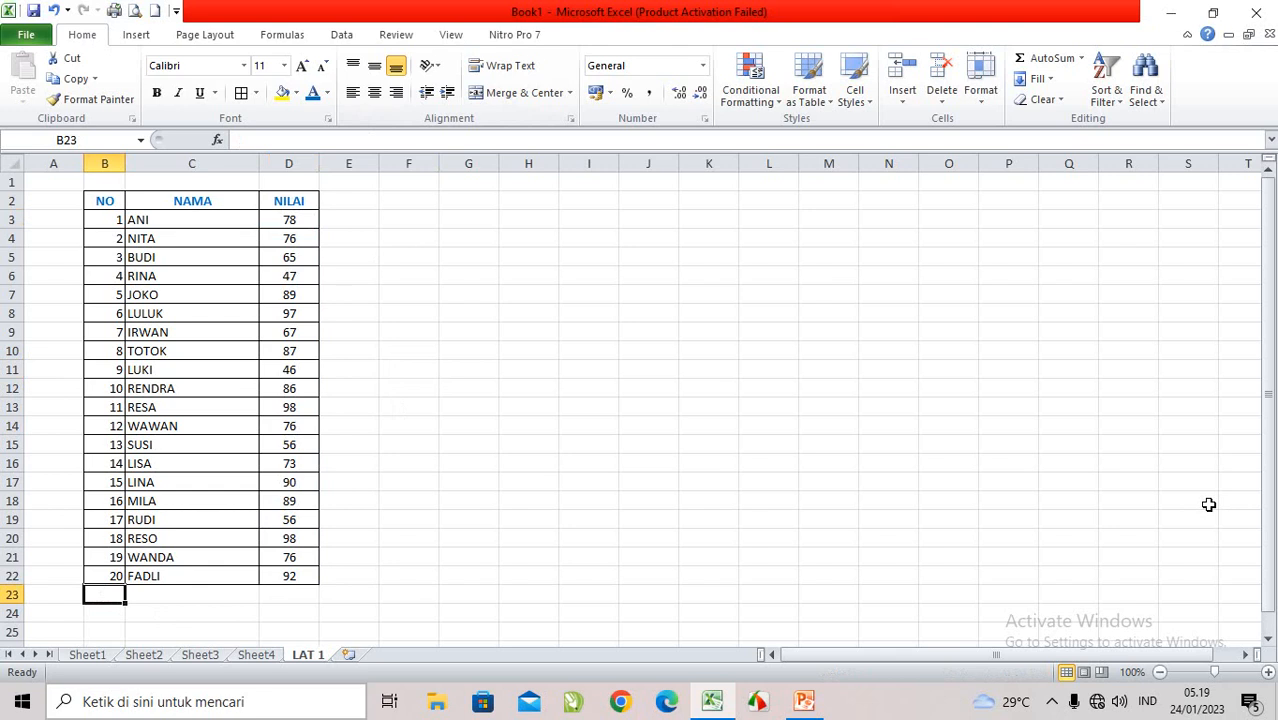
{"action": "type", "text": "JUMLAH"}
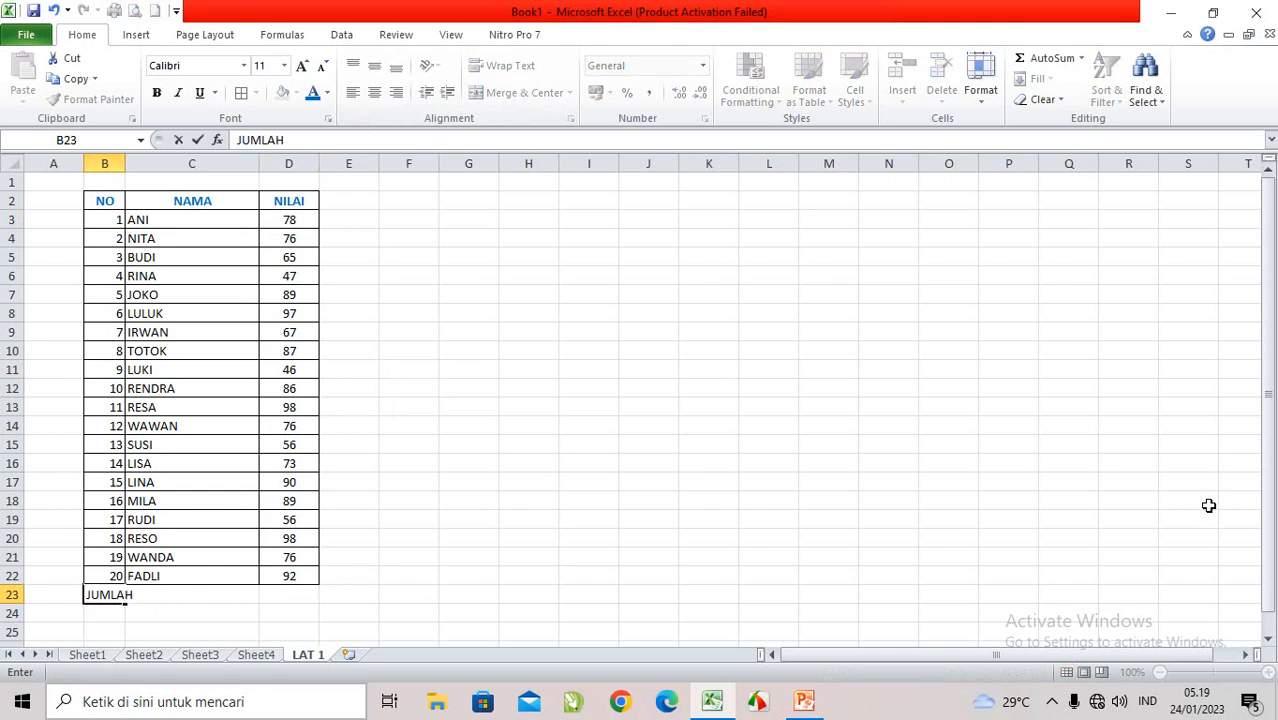
{"action": "key", "text": "Return"}
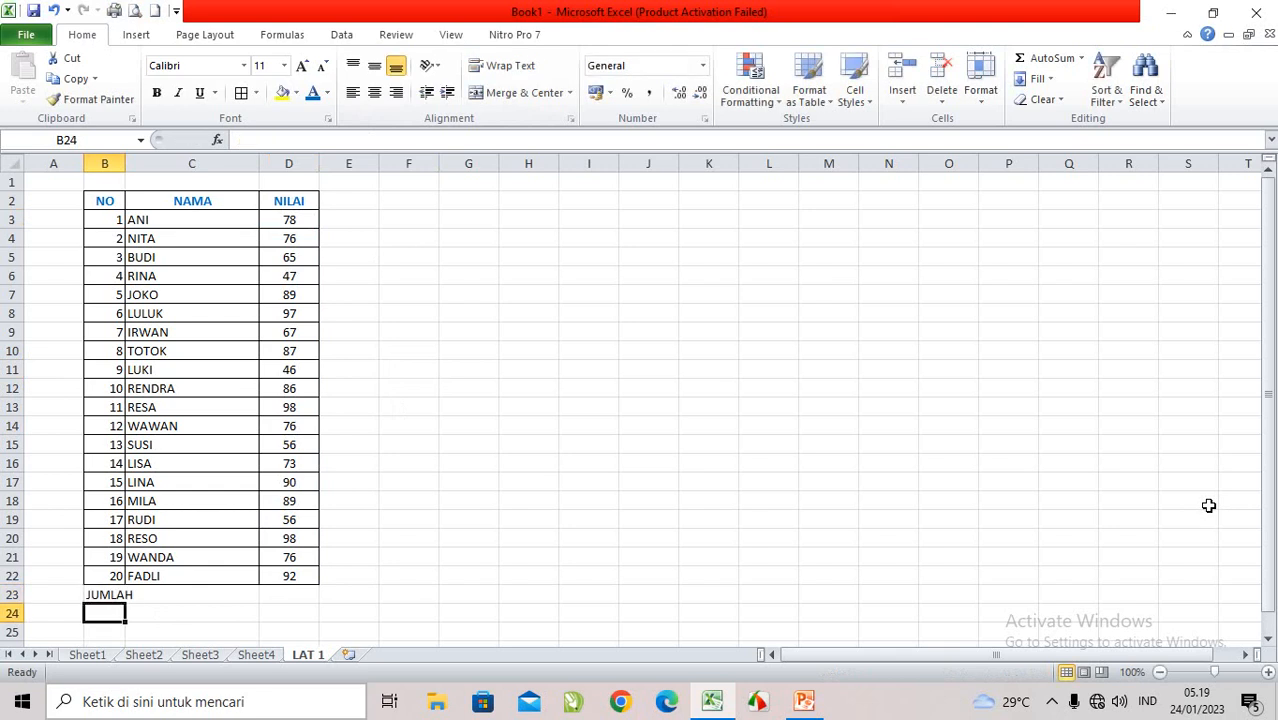
{"action": "type", "text": "NILA"}
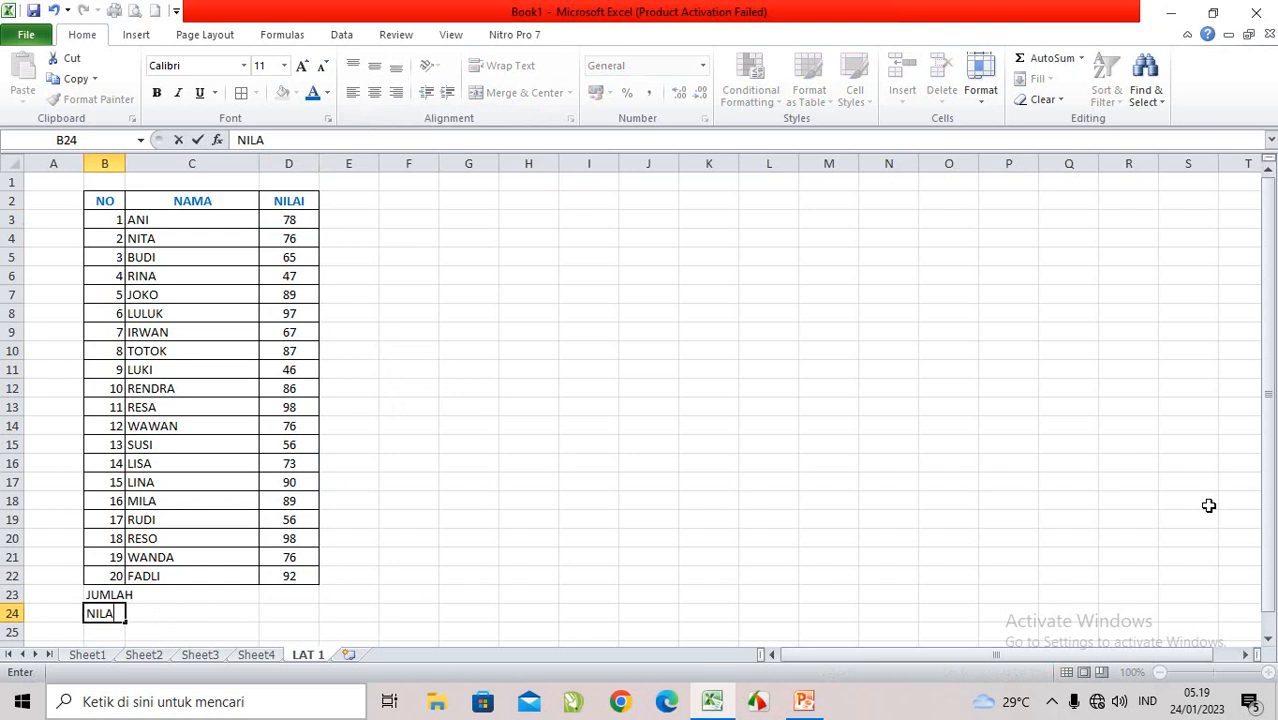
{"action": "type", "text": "I RATA-RATA"}
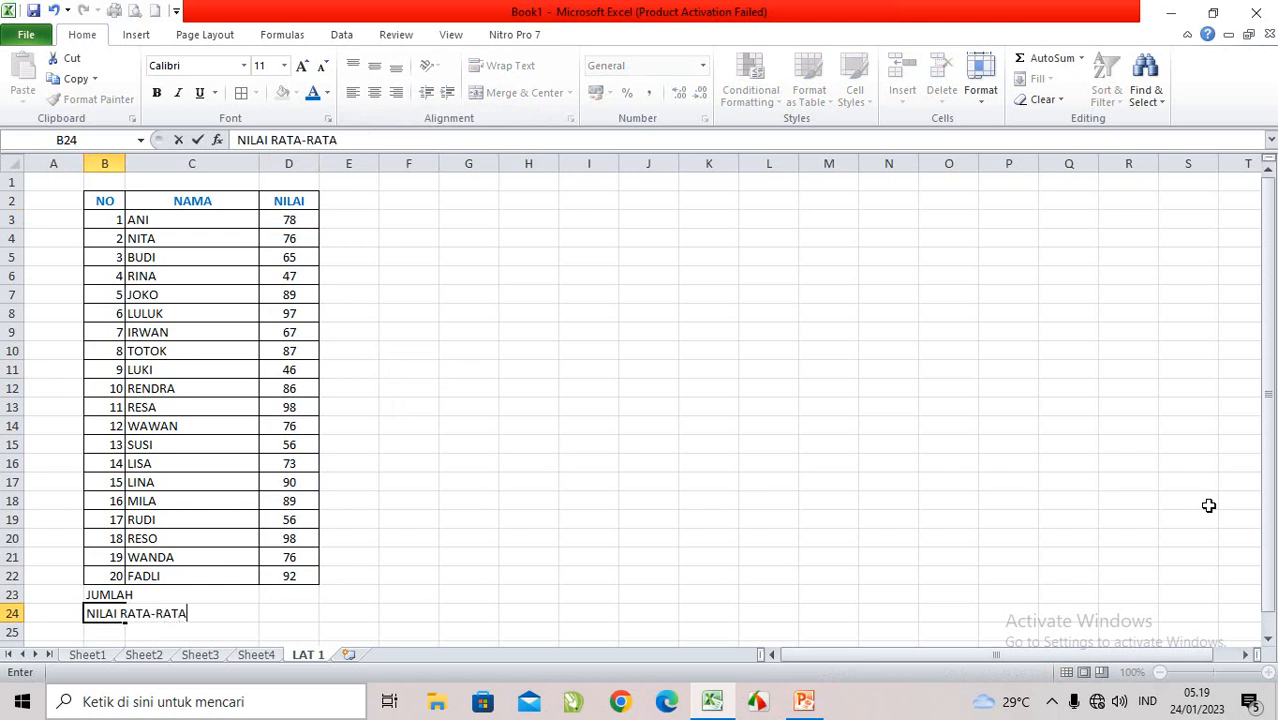
{"action": "key", "text": "Return"}
Step: Enter the labels NILAI TERTINGGI in B25 and TERENDAHNYA in B26
{"action": "type", "text": "NILAI"}
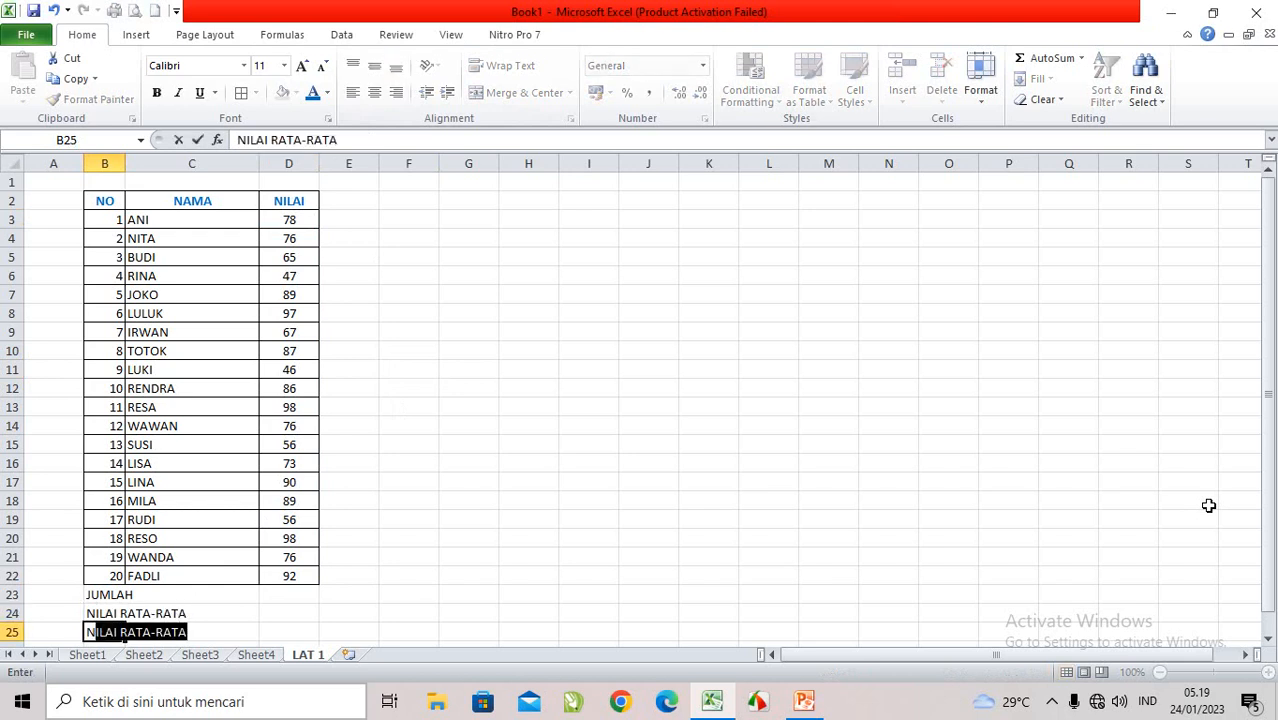
{"action": "type", "text": " TER"}
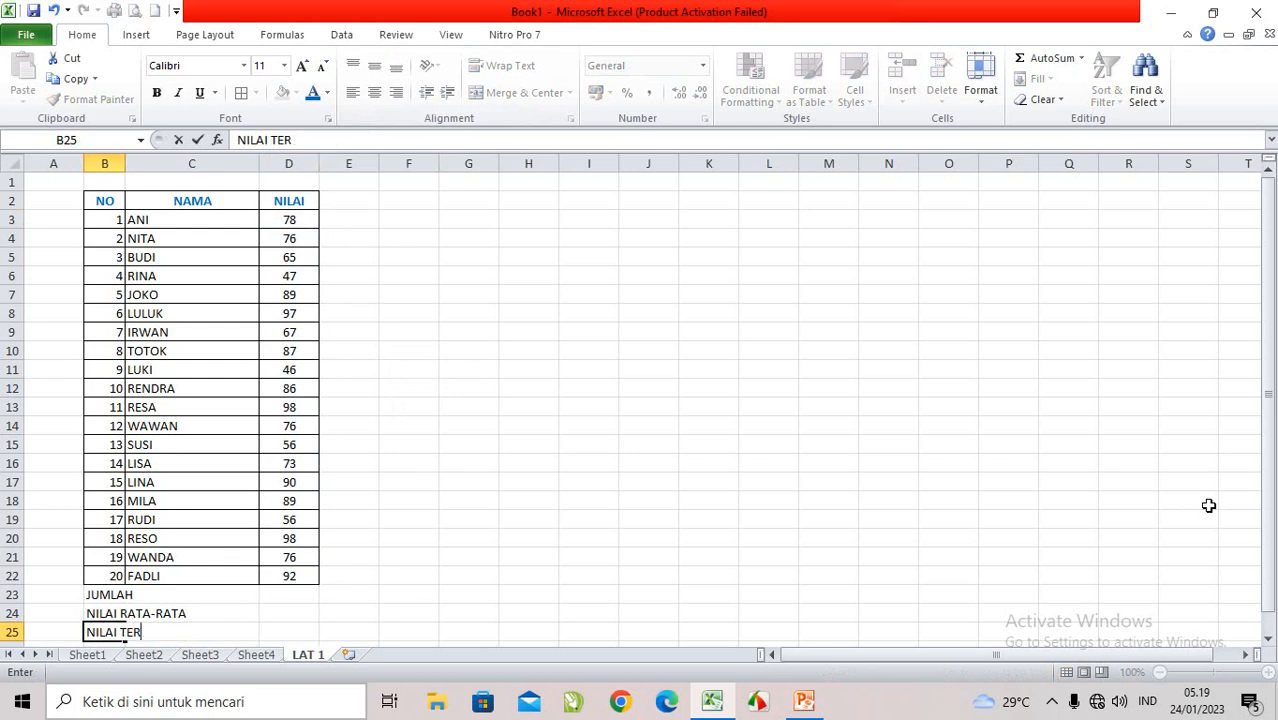
{"action": "type", "text": "TINGGI"}
{"action": "key", "text": "Return"}
{"action": "type", "text": "TER"}
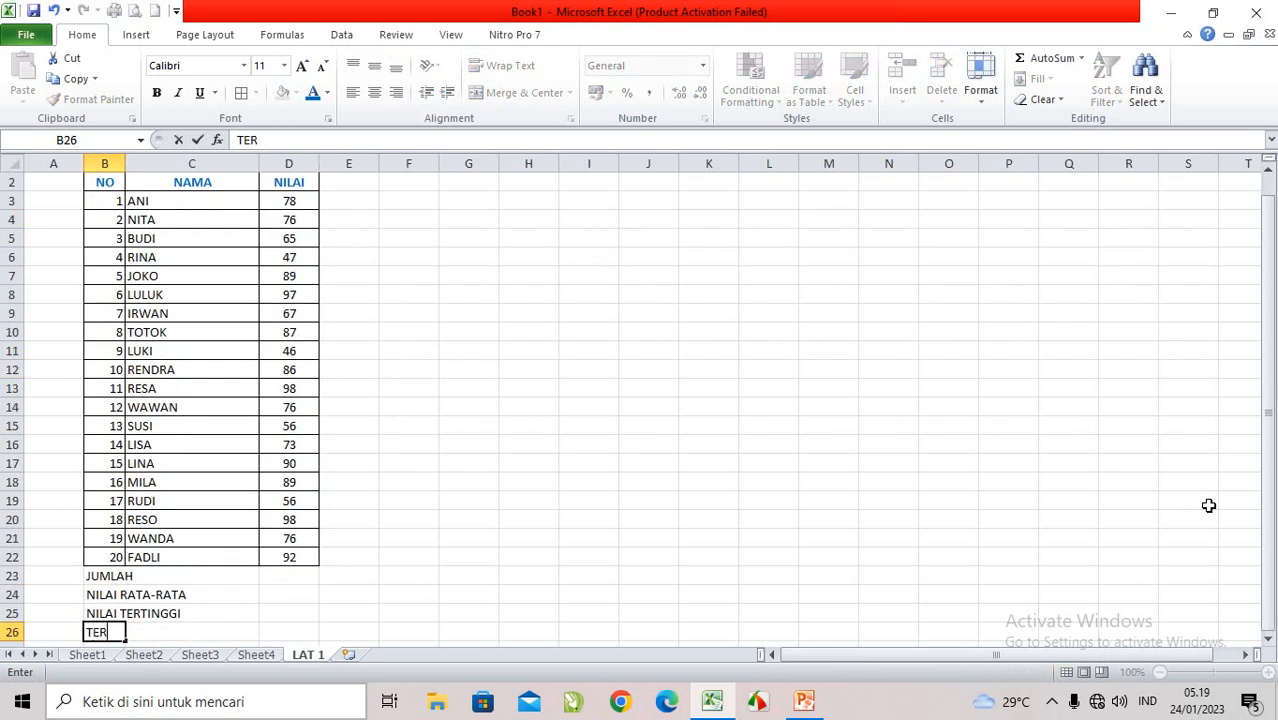
{"action": "type", "text": "ENDAHNY"}
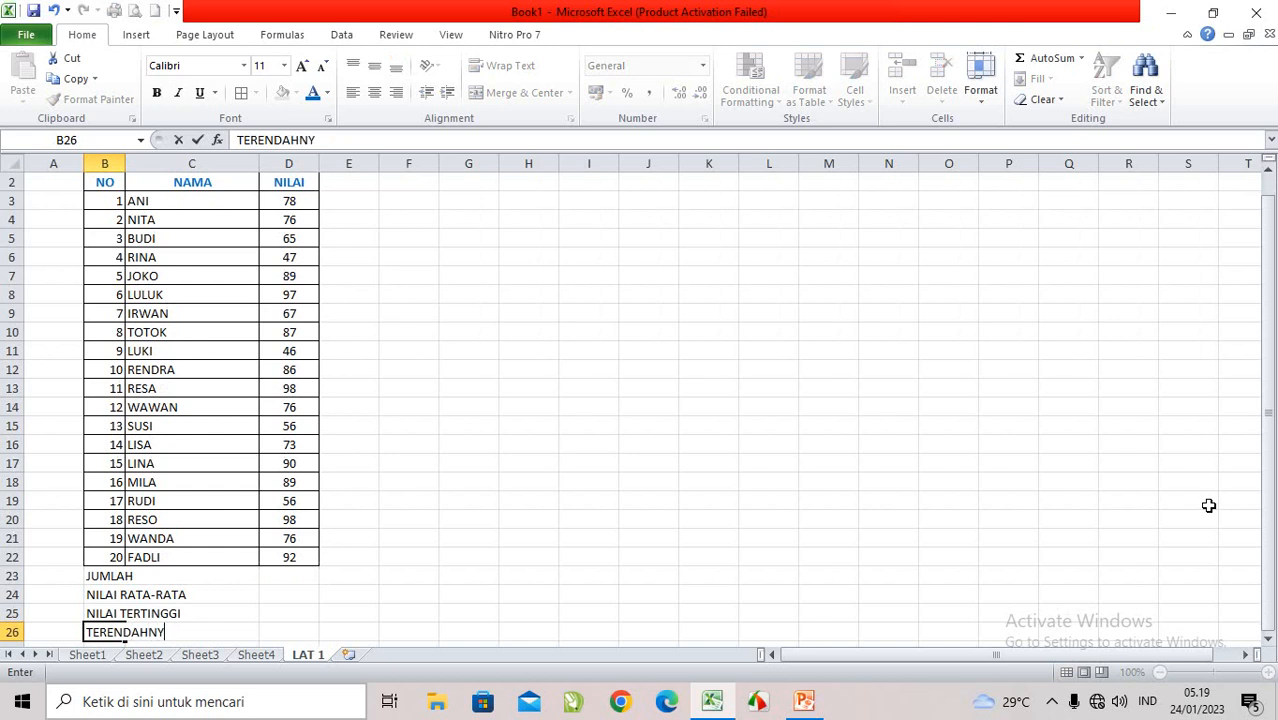
{"action": "type", "text": "A"}
{"action": "left_click", "coordinate": [294, 563]}
Step: Total the scores in D23, beside JUMLAH, with the formula =SUM(D3:D22)
{"action": "left_click", "coordinate": [289, 577]}
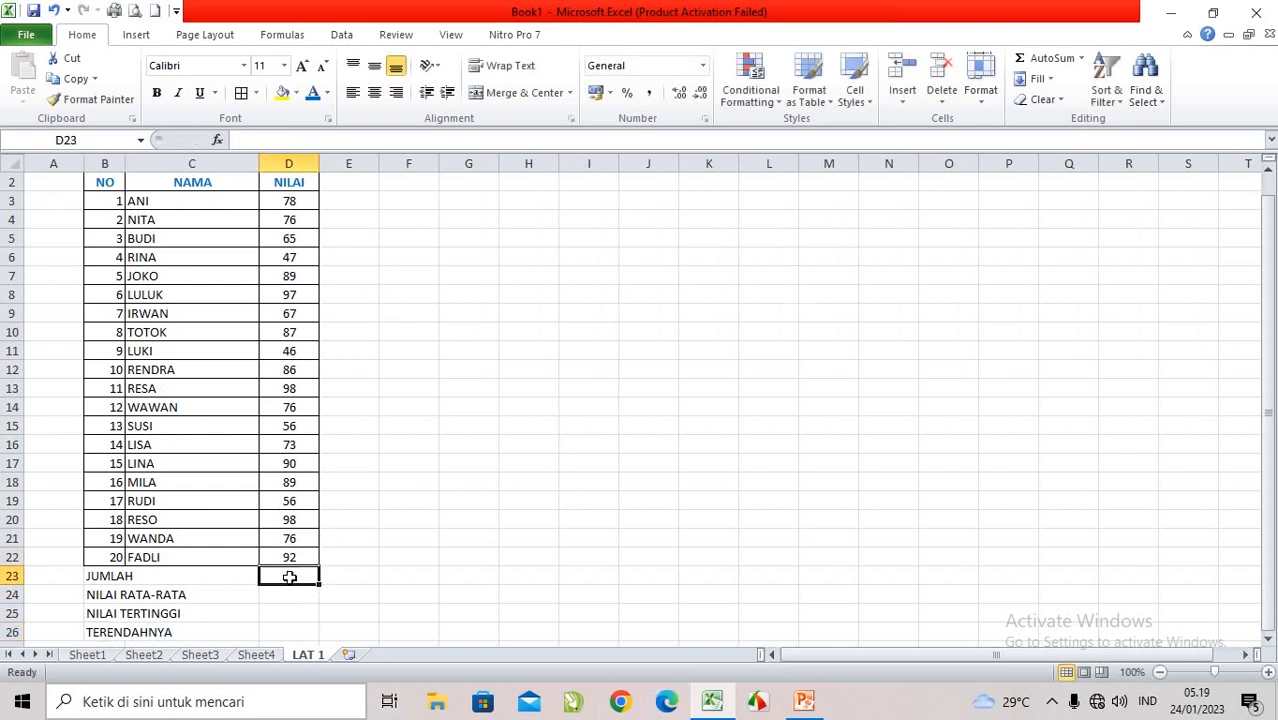
{"action": "left_click", "coordinate": [345, 579]}
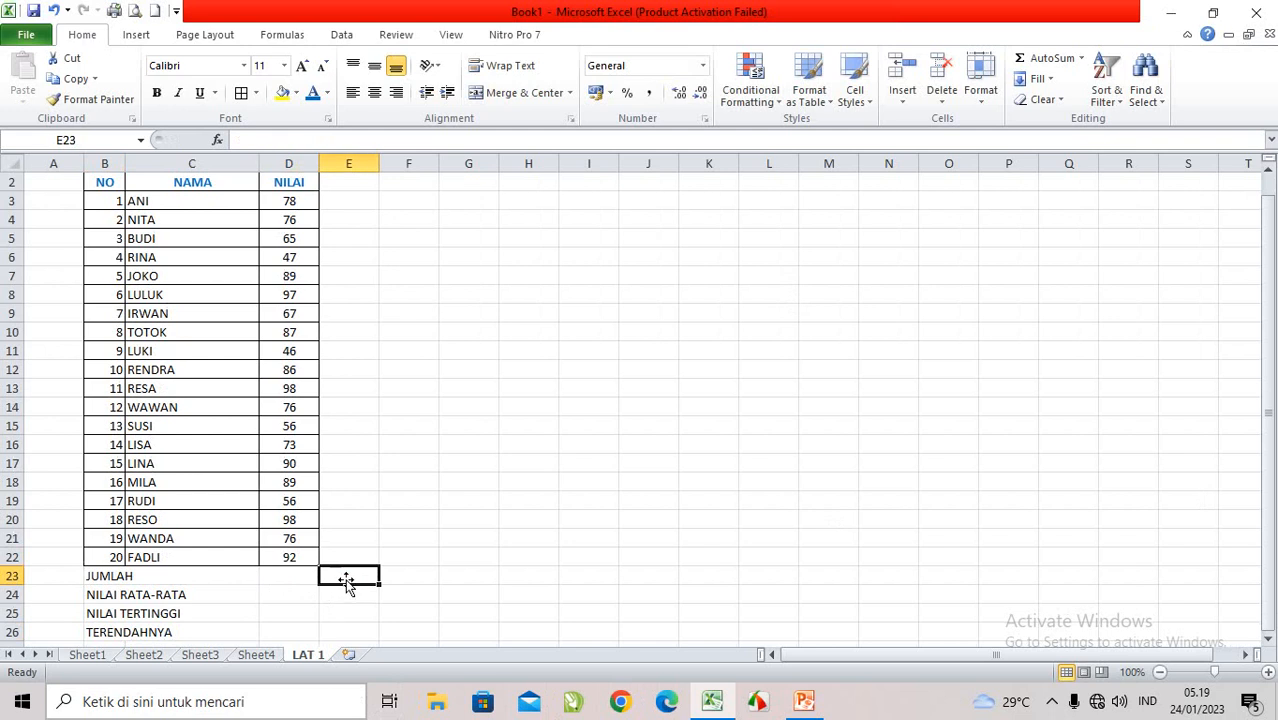
{"action": "left_click", "coordinate": [303, 575]}
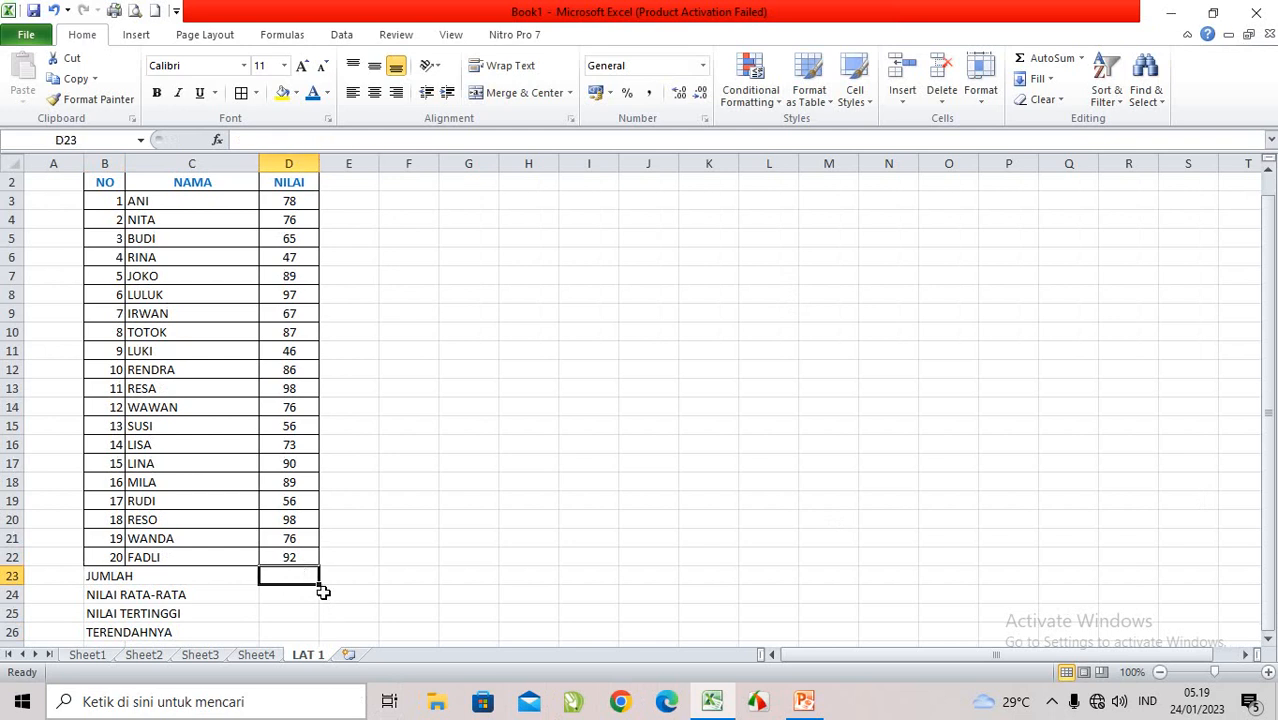
{"action": "scroll", "coordinate": [320, 588], "scroll_direction": "down", "scroll_amount": 1}
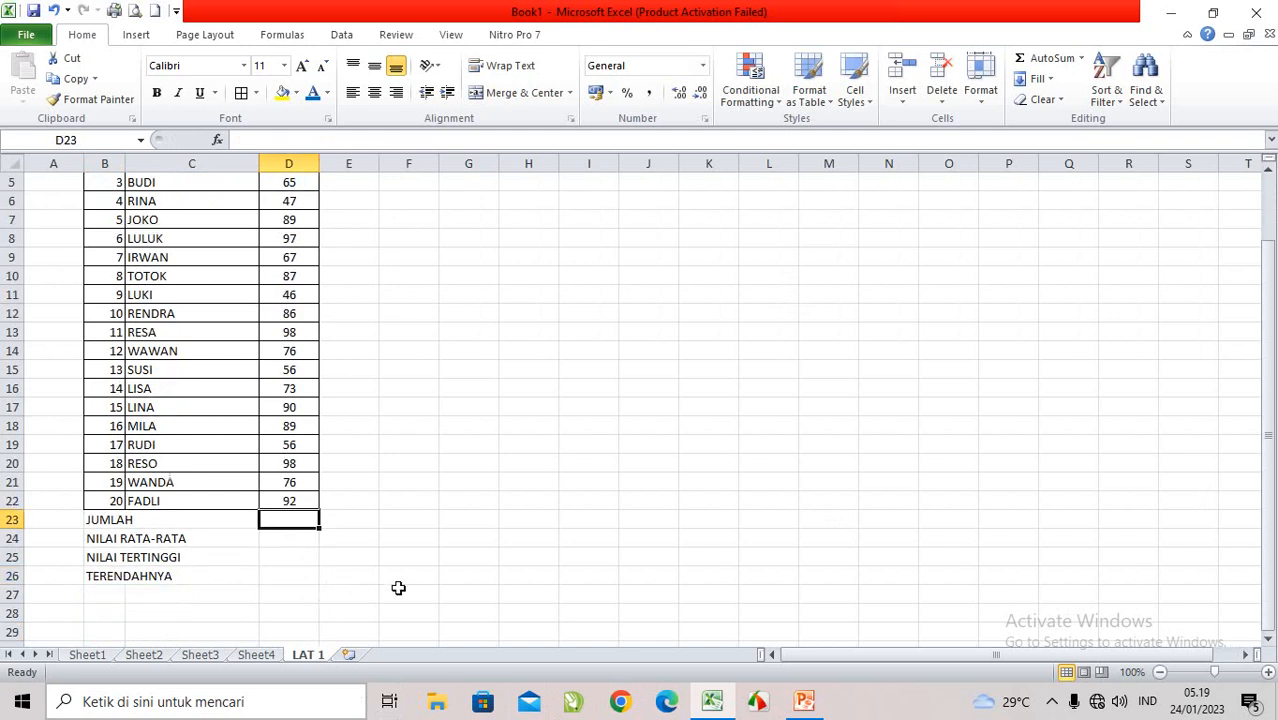
{"action": "scroll", "coordinate": [398, 588], "scroll_direction": "up", "scroll_amount": 1}
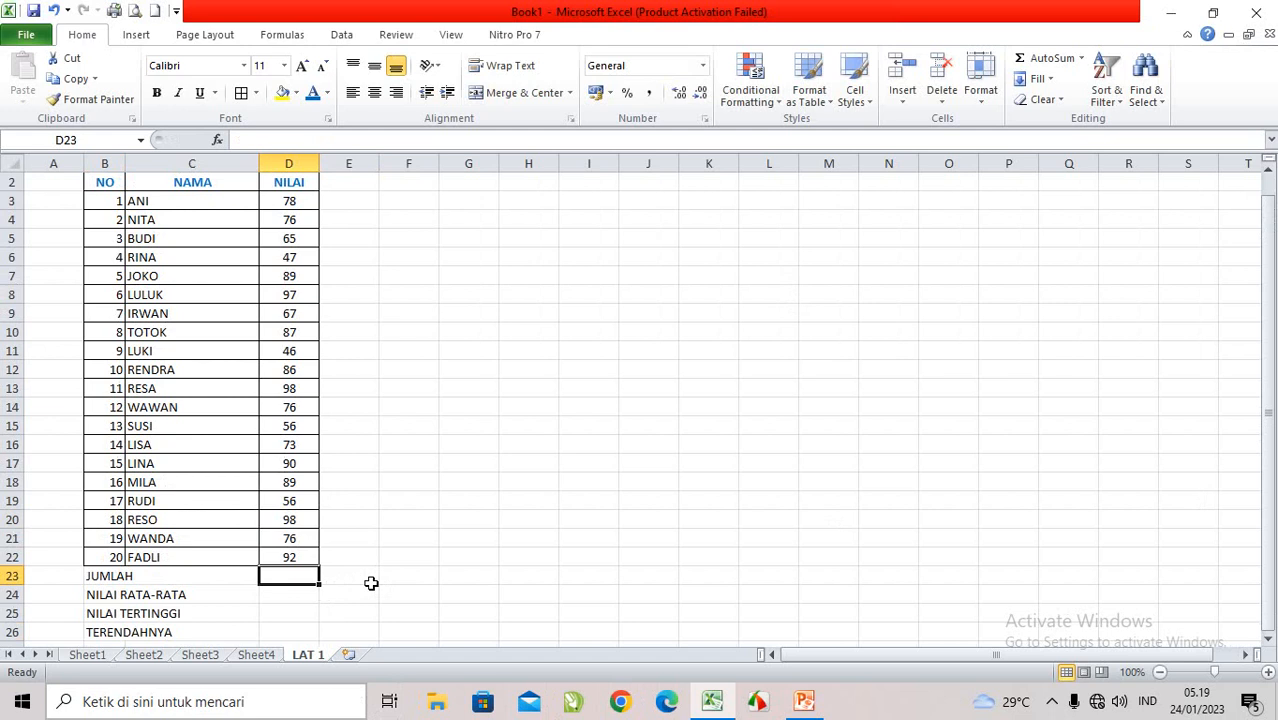
{"action": "type", "text": "="}
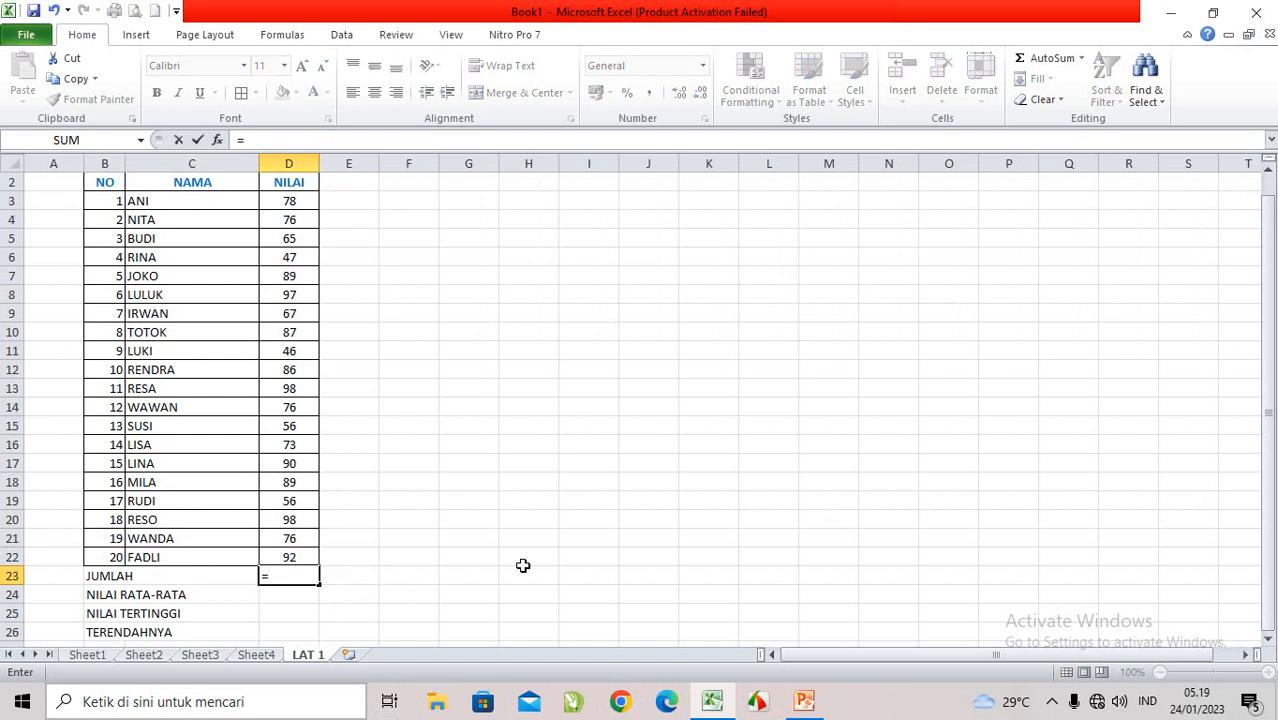
{"action": "type", "text": "SUM"}
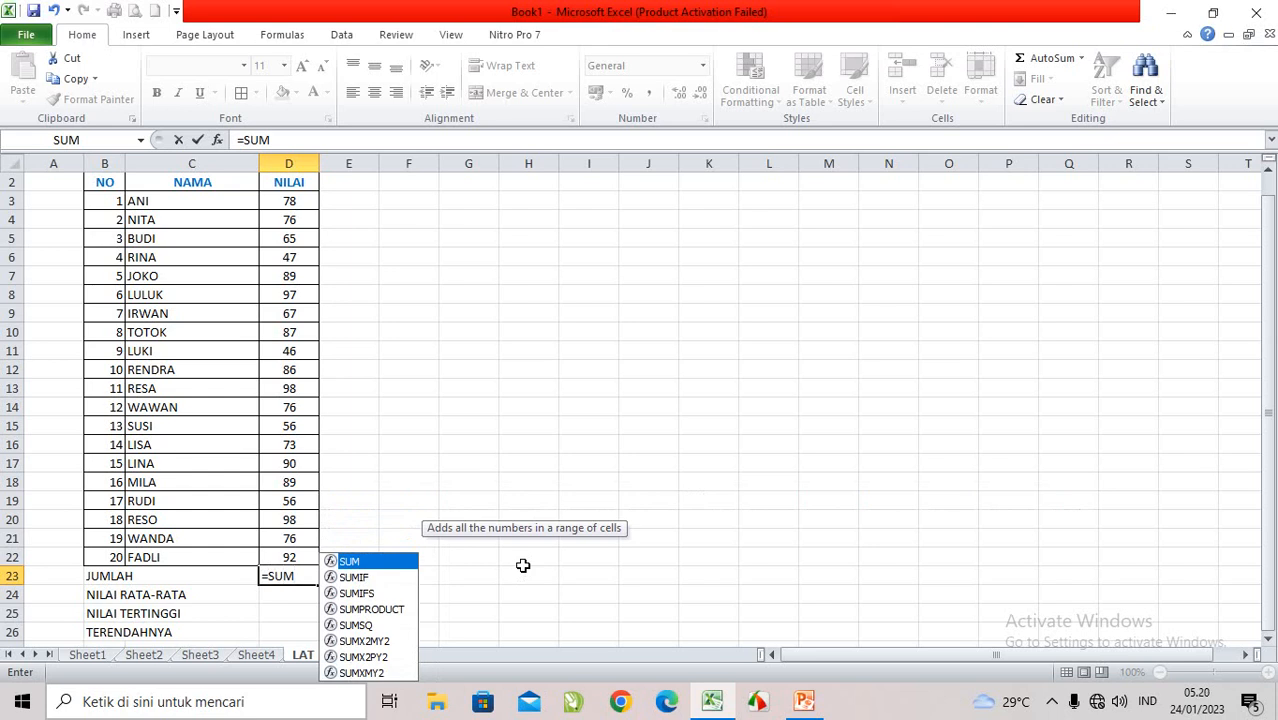
{"action": "type", "text": "("}
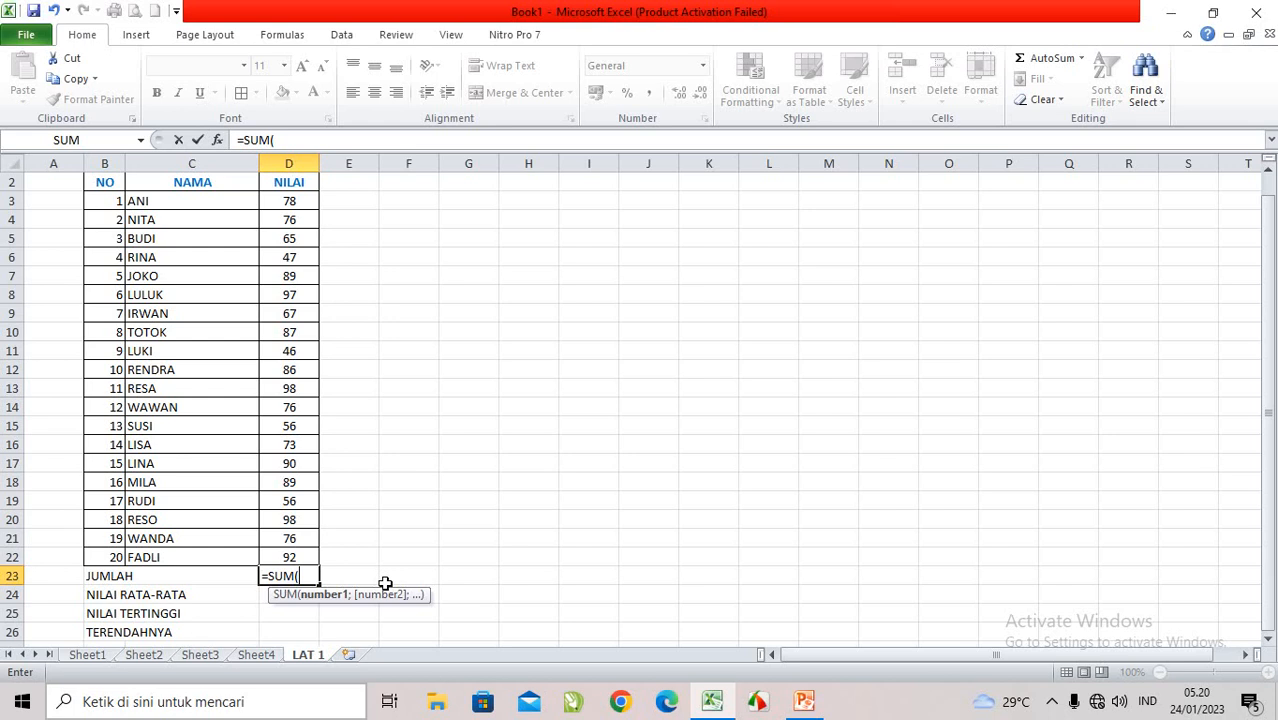
{"action": "type", "text": "D3:D"}
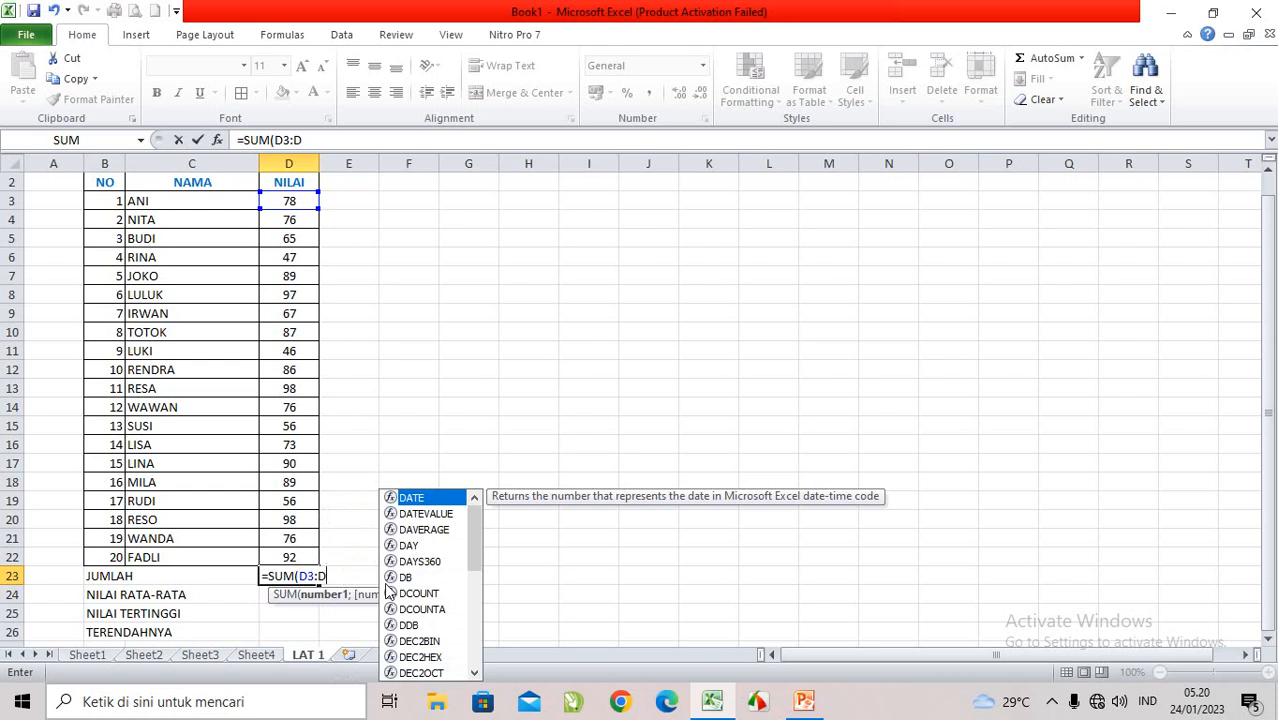
{"action": "type", "text": "22)"}
{"action": "key", "text": "Return"}
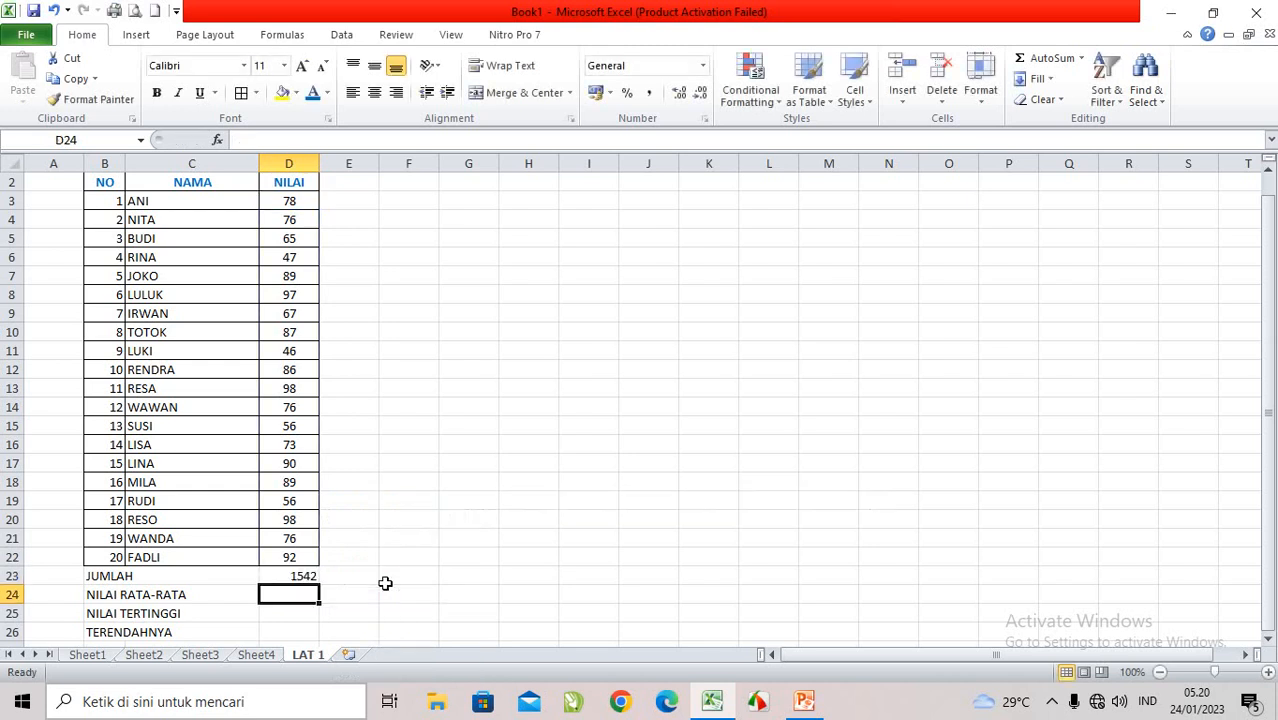
{"action": "left_click", "coordinate": [294, 577]}
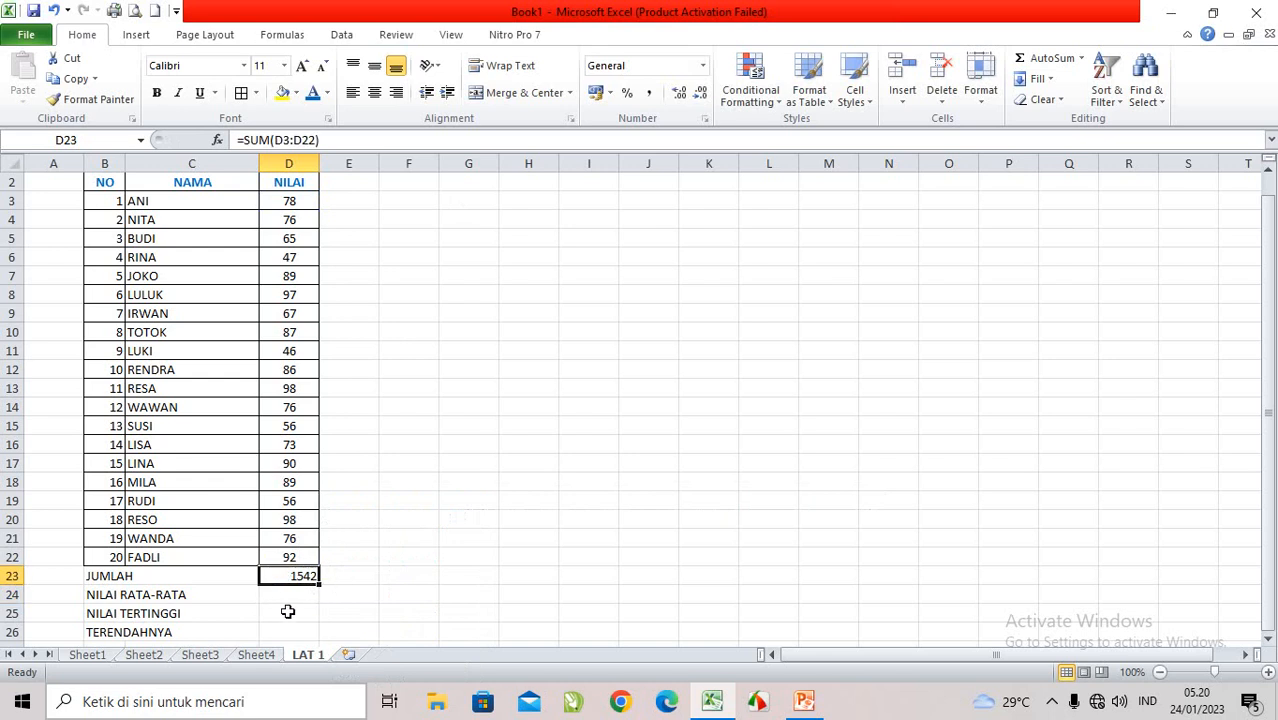
Step: Calculate the average score in D24, beside NILAI RATA-RATA, with the formula =AVERAGE(D3:D22)
{"action": "left_click", "coordinate": [289, 595]}
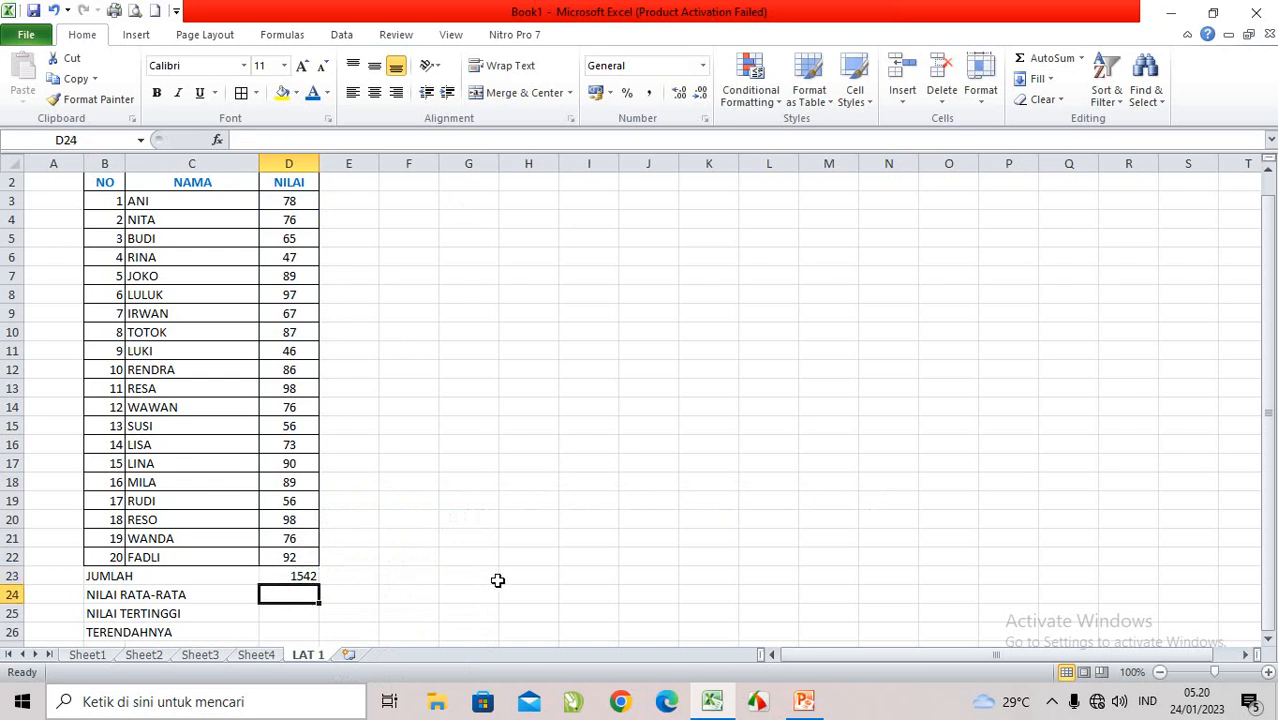
{"action": "type", "text": "="}
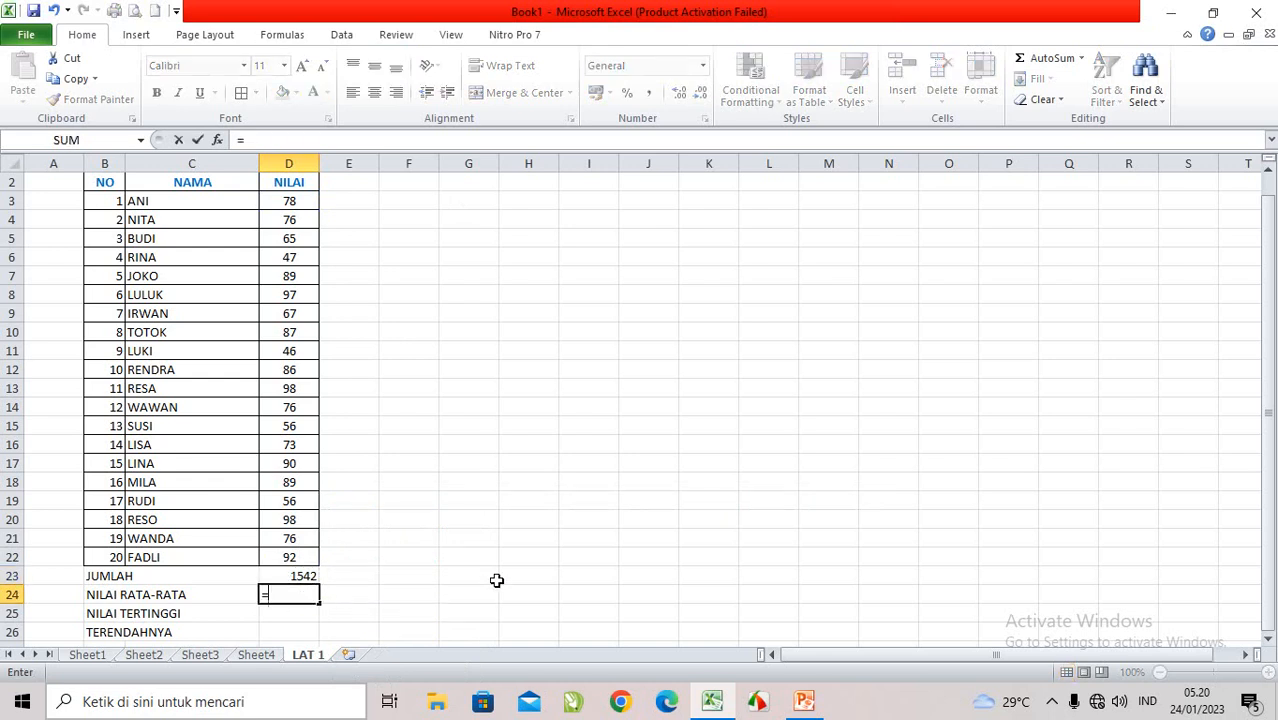
{"action": "type", "text": "AVER"}
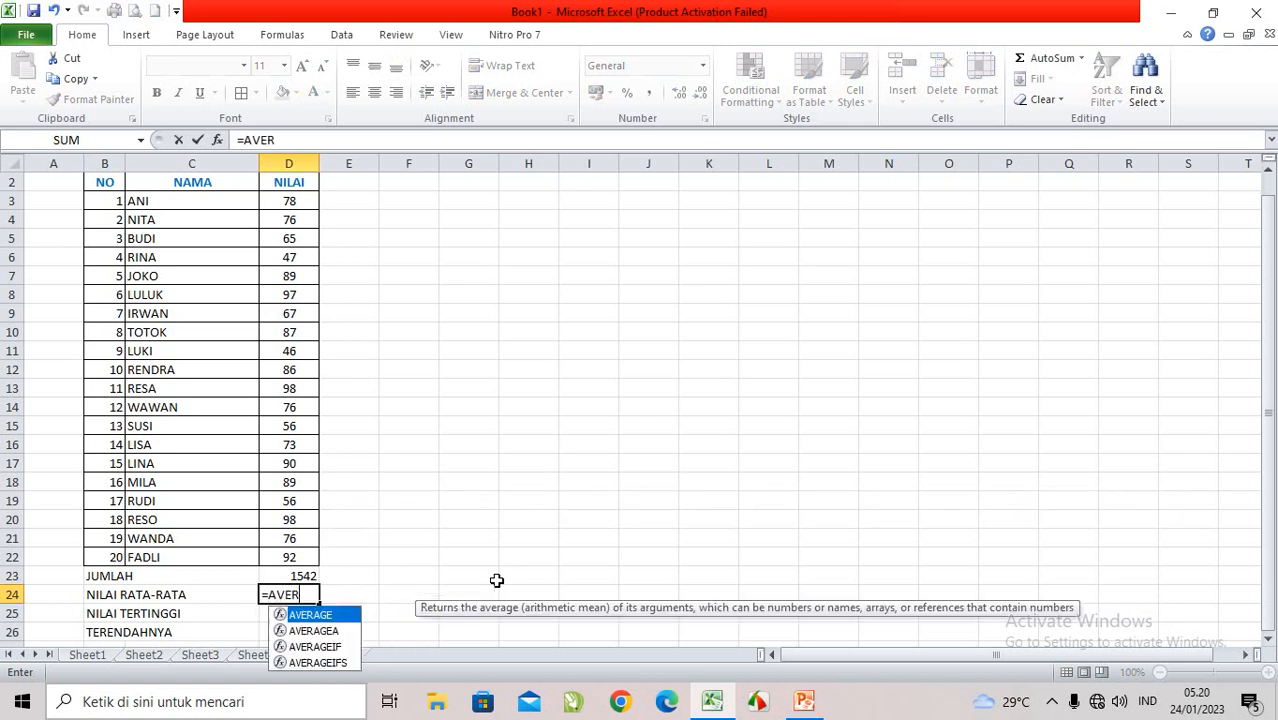
{"action": "type", "text": "AG"}
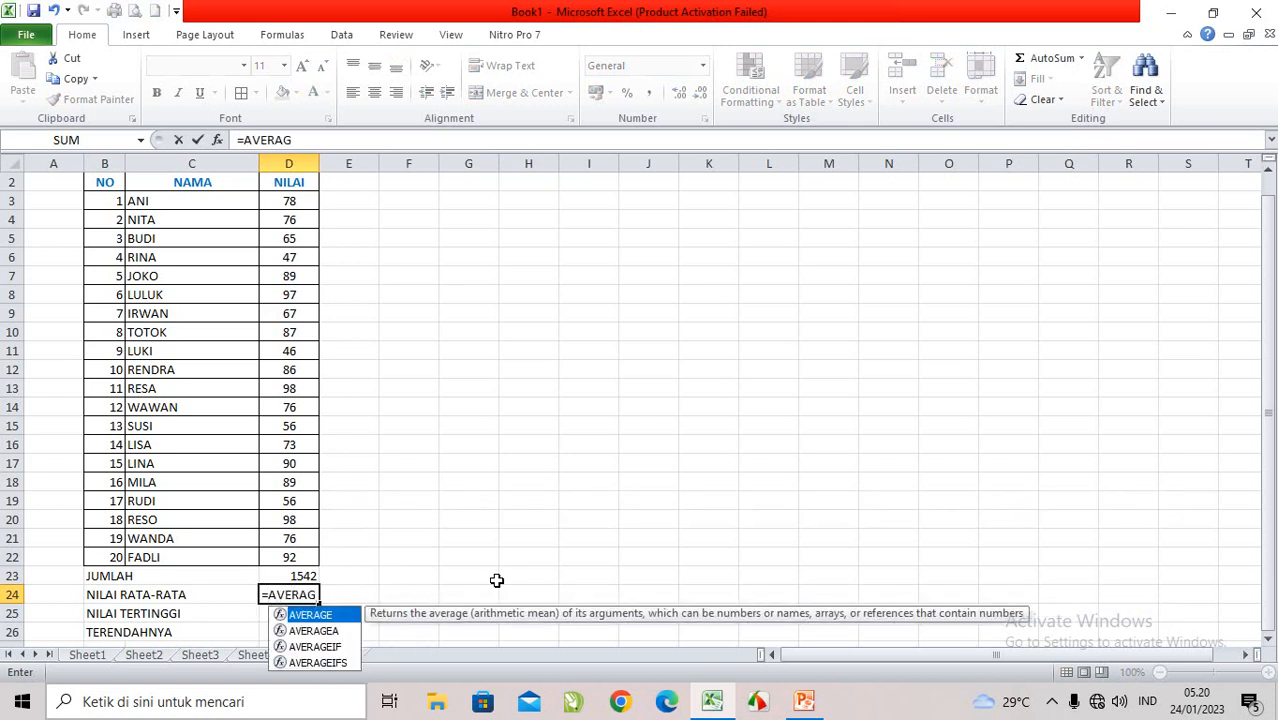
{"action": "type", "text": "E("}
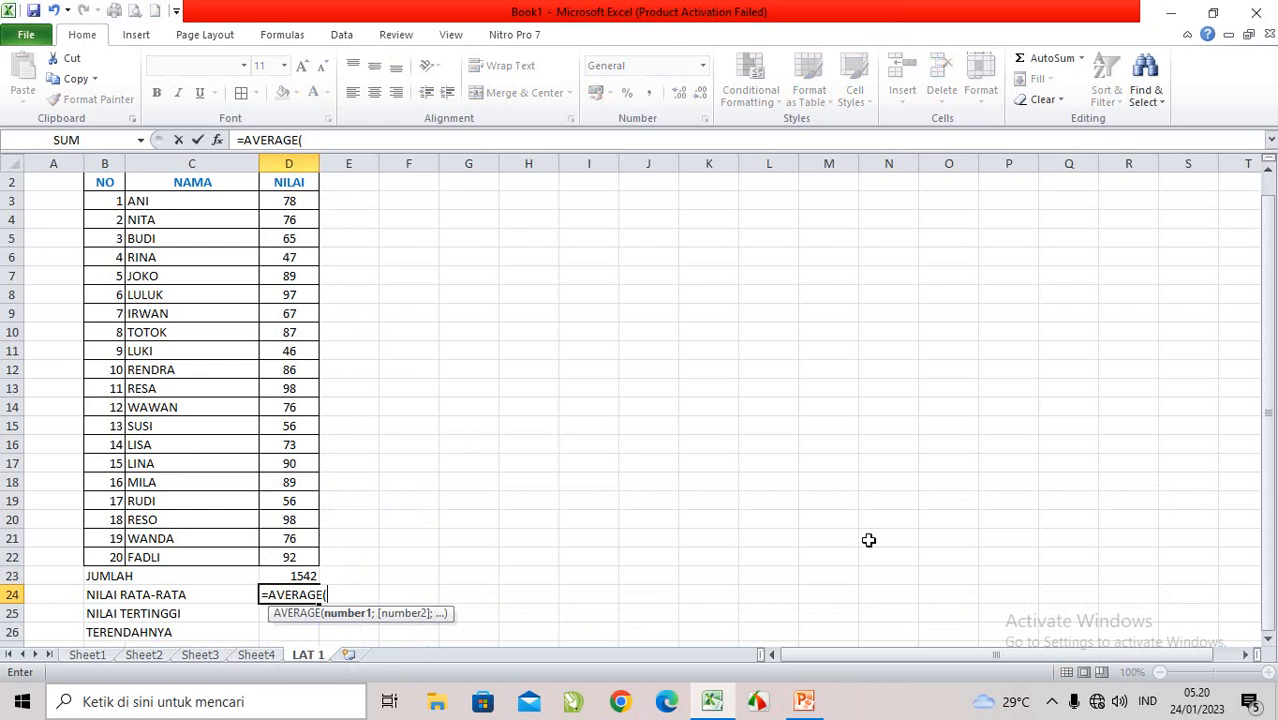
{"action": "type", "text": "D3:D22)"}
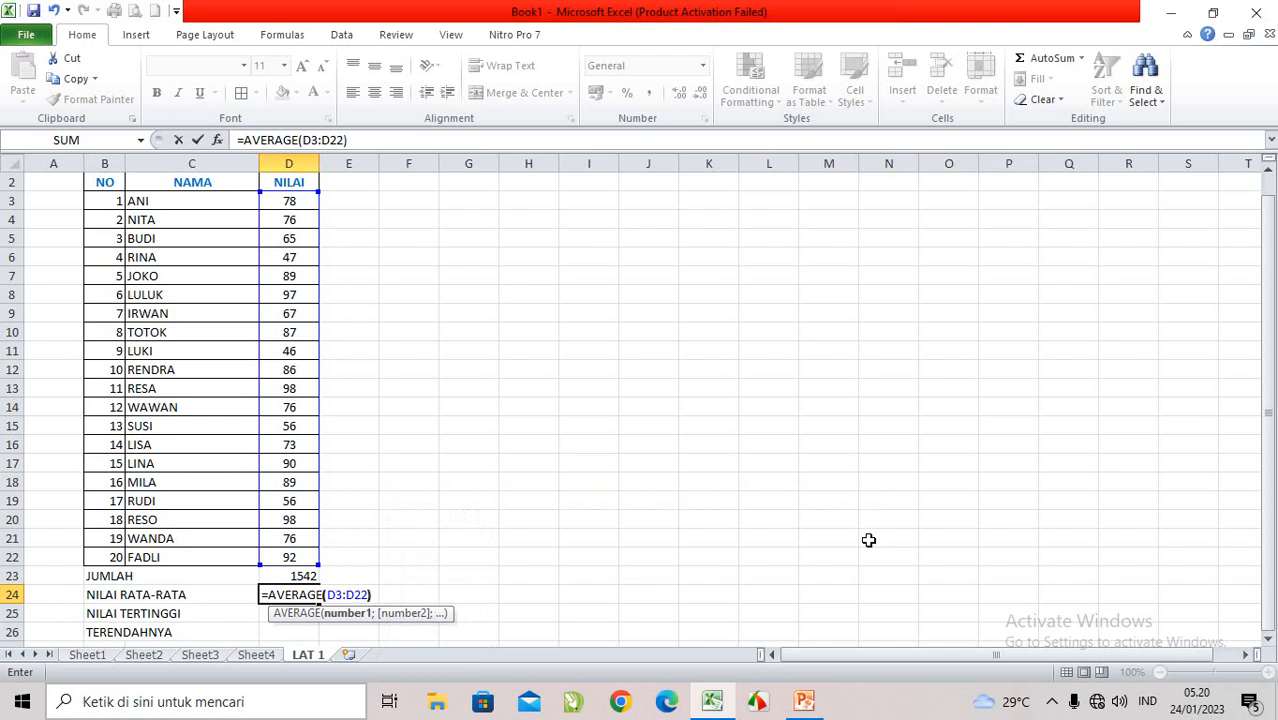
{"action": "key", "text": "Return"}
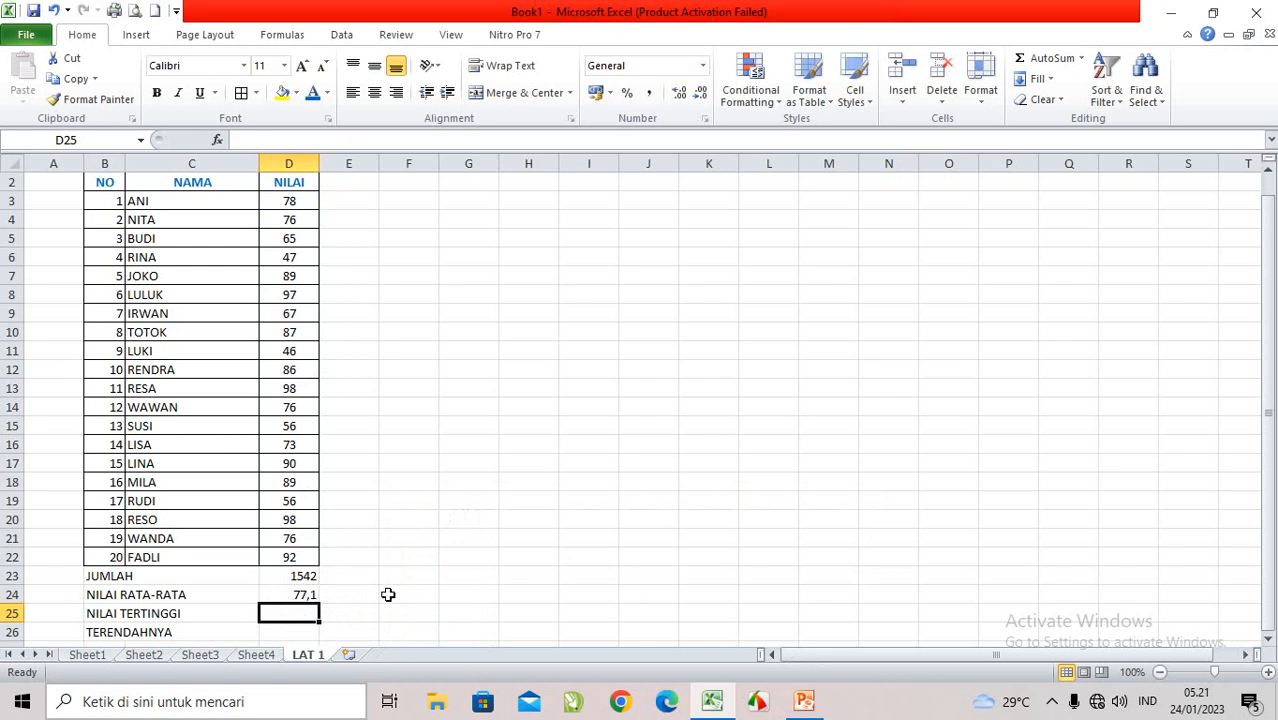
Step: Find the highest score in D25, beside NILAI TERTINGGI, with the formula =MAX(D3:D22)
{"action": "type", "text": "="}
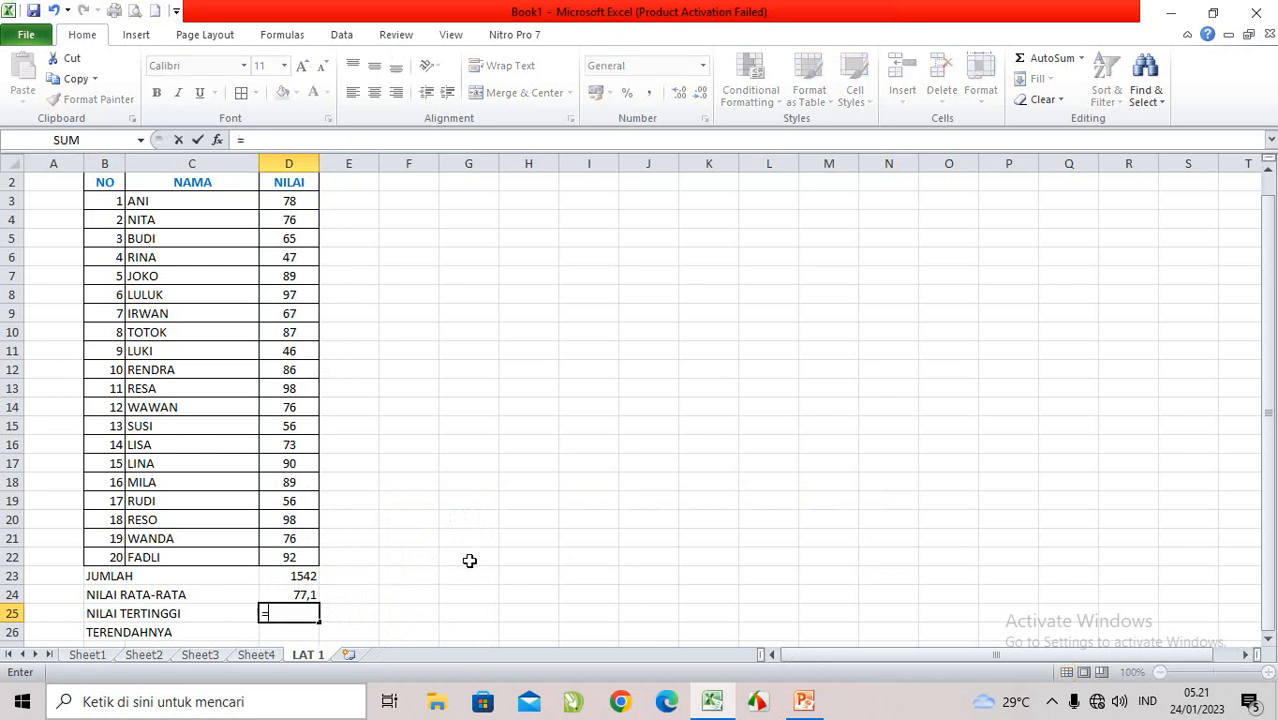
{"action": "type", "text": "MA"}
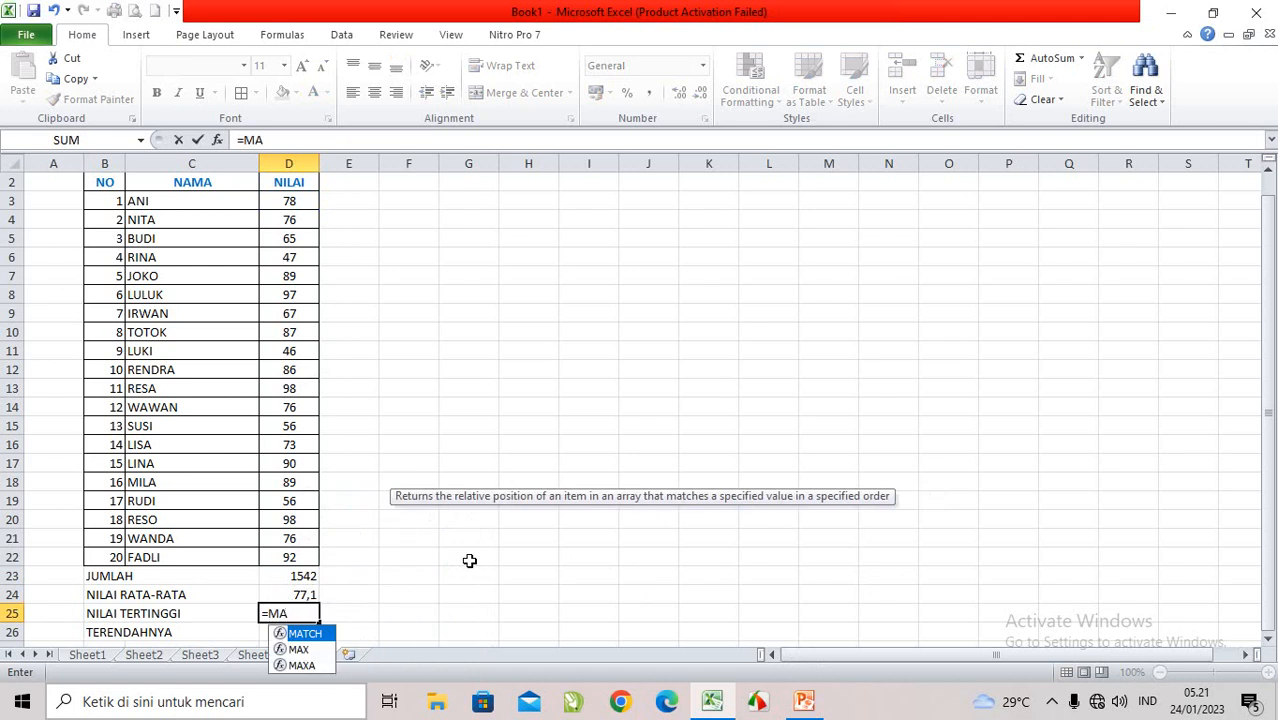
{"action": "type", "text": "X("}
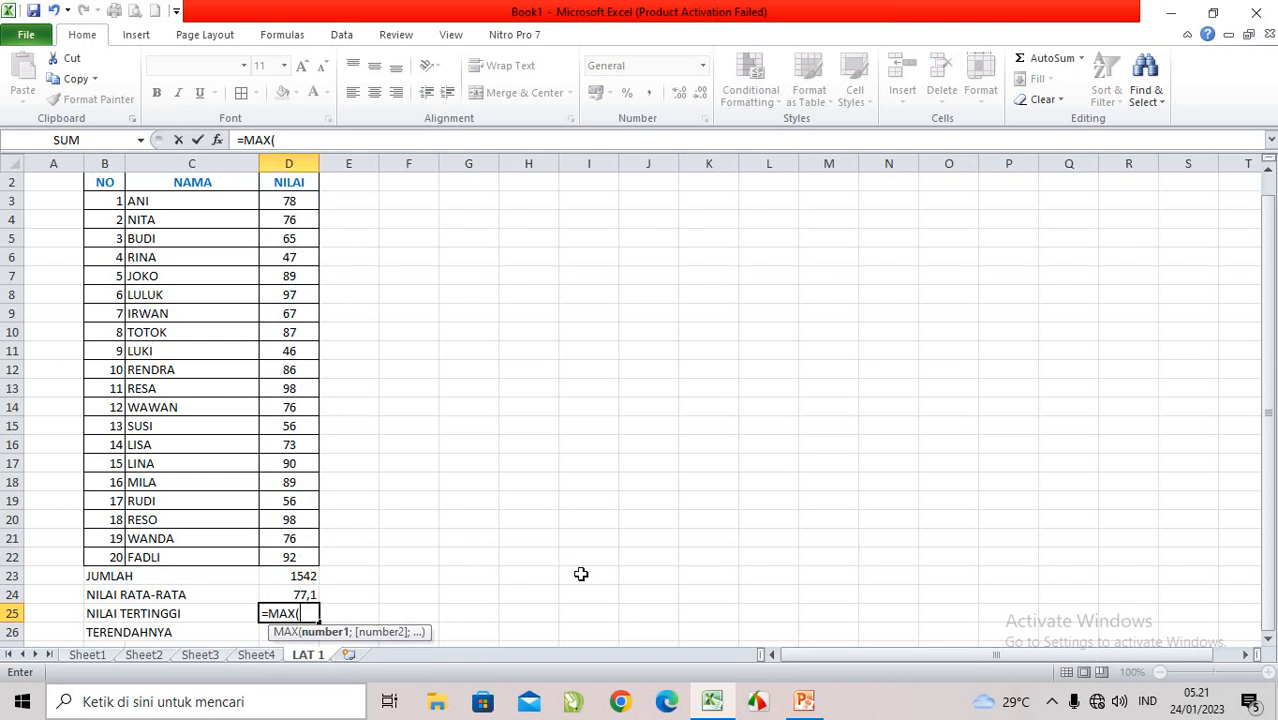
{"action": "type", "text": "D3:D22)"}
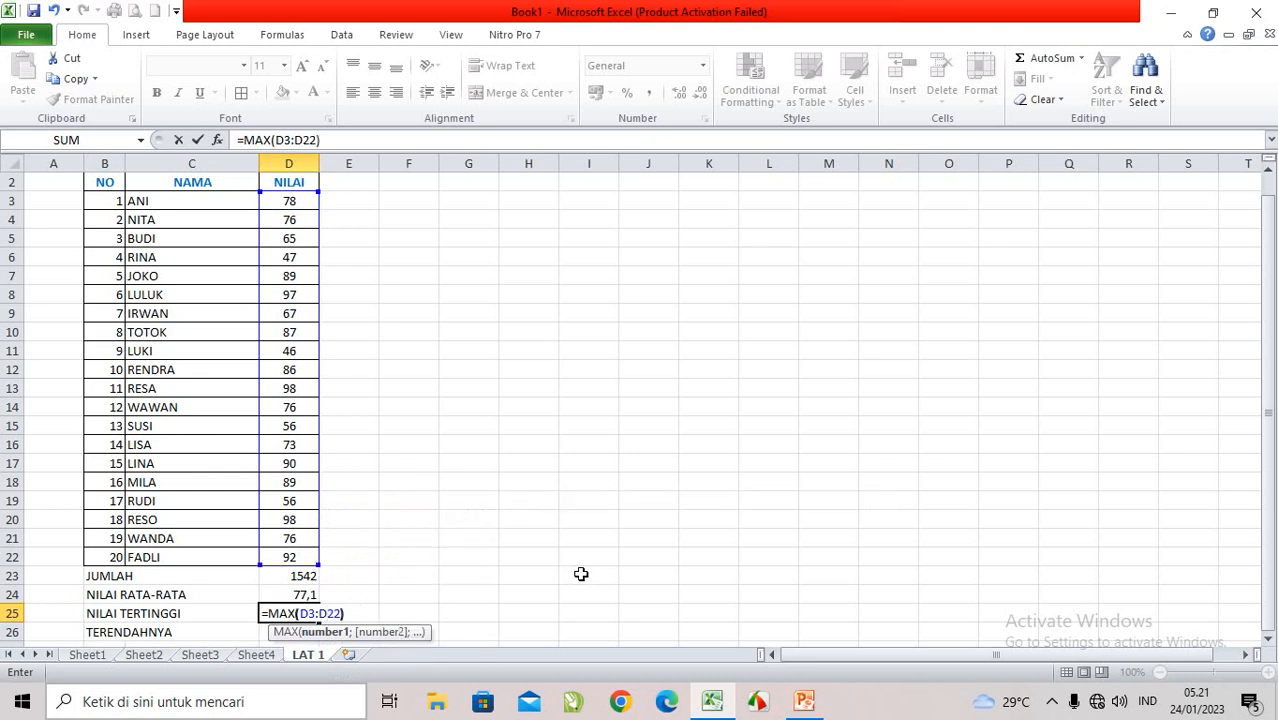
{"action": "key", "text": "Return"}
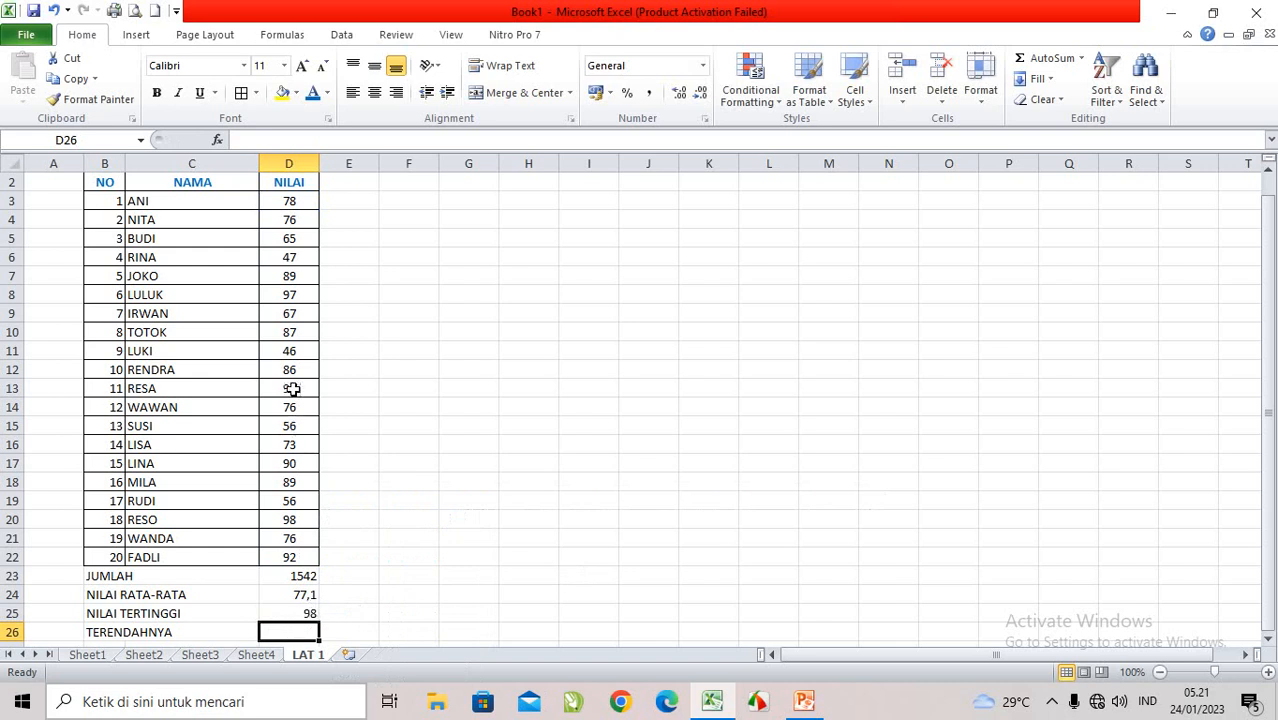
{"action": "scroll", "coordinate": [358, 480], "scroll_direction": "down", "scroll_amount": 2}
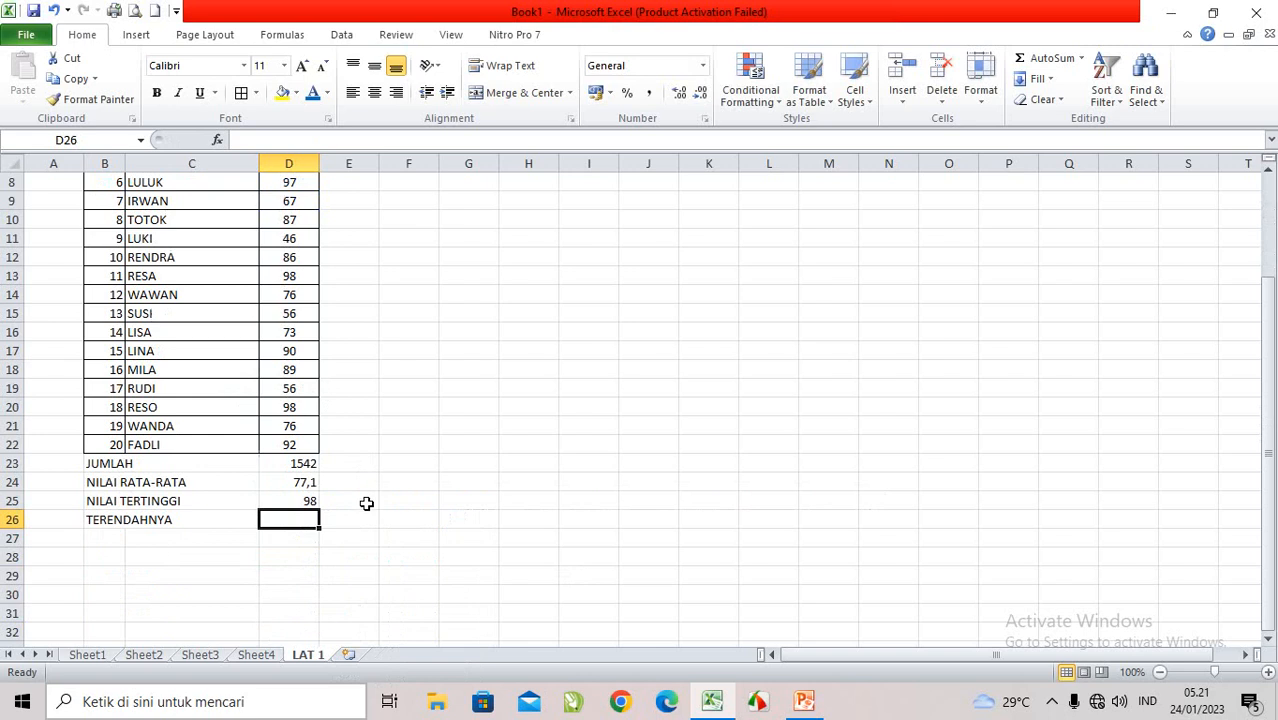
{"action": "scroll", "coordinate": [364, 511], "scroll_direction": "up", "scroll_amount": 1}
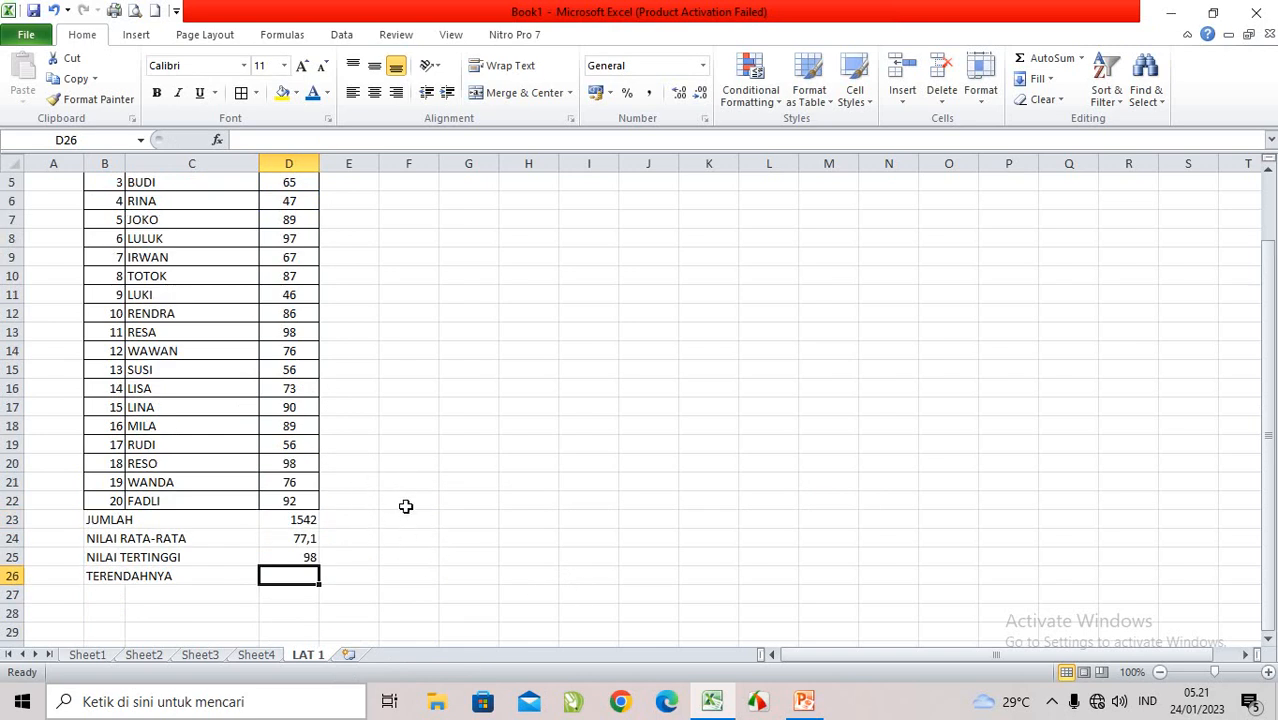
Step: Find the lowest score in D26, beside TERENDAHNYA, with the formula =MIN(D3:D22)
{"action": "scroll", "coordinate": [408, 522], "scroll_direction": "up", "scroll_amount": 1}
{"action": "scroll", "coordinate": [407, 522], "scroll_direction": "down", "scroll_amount": 1}
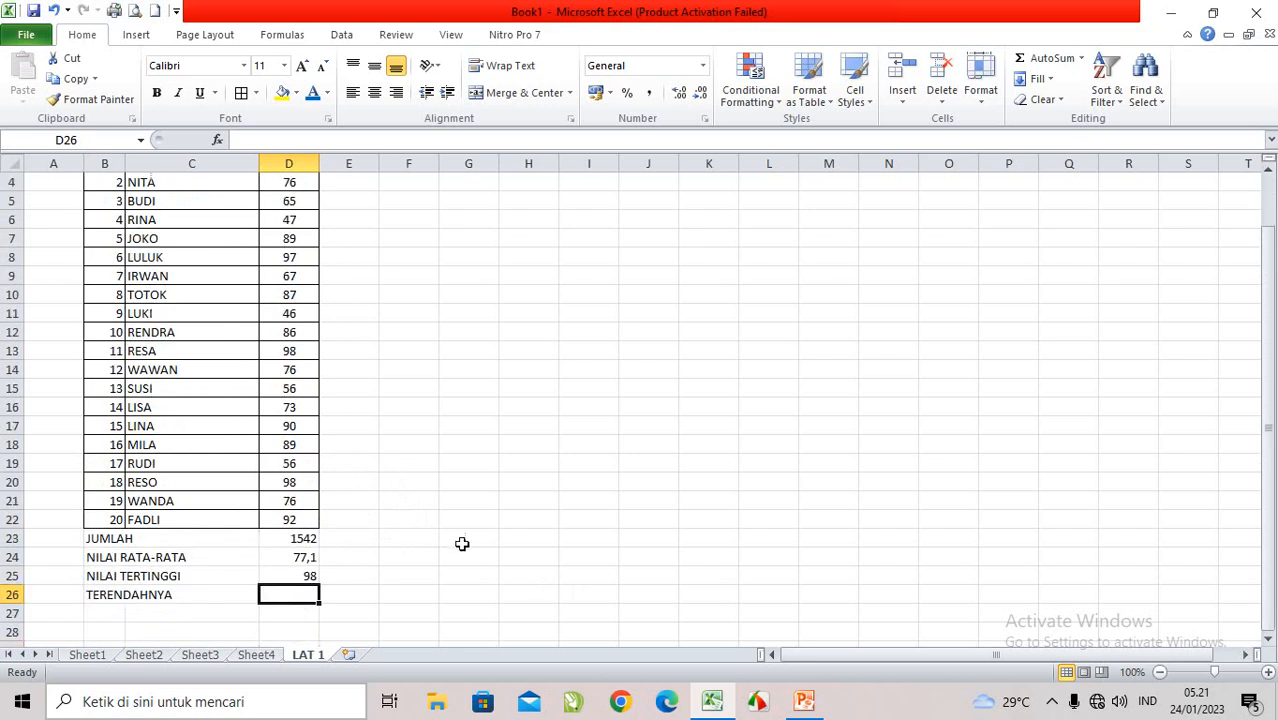
{"action": "type", "text": "=MIN"}
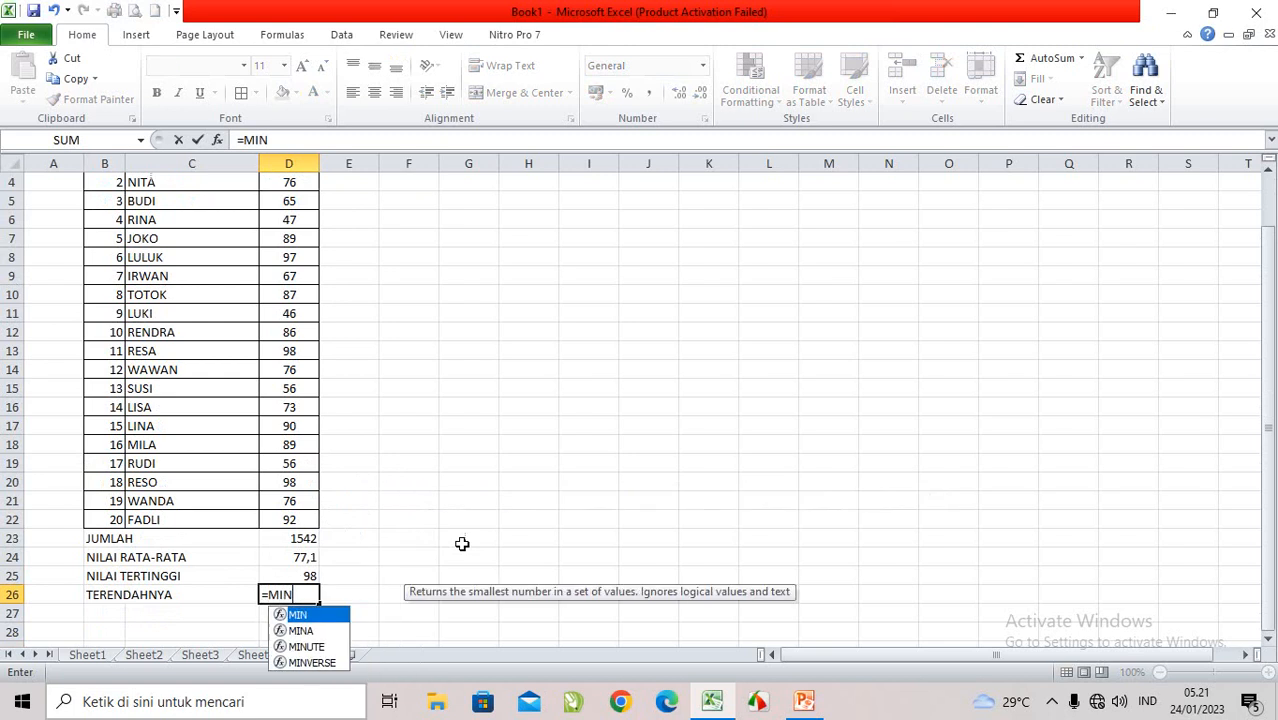
{"action": "type", "text": "("}
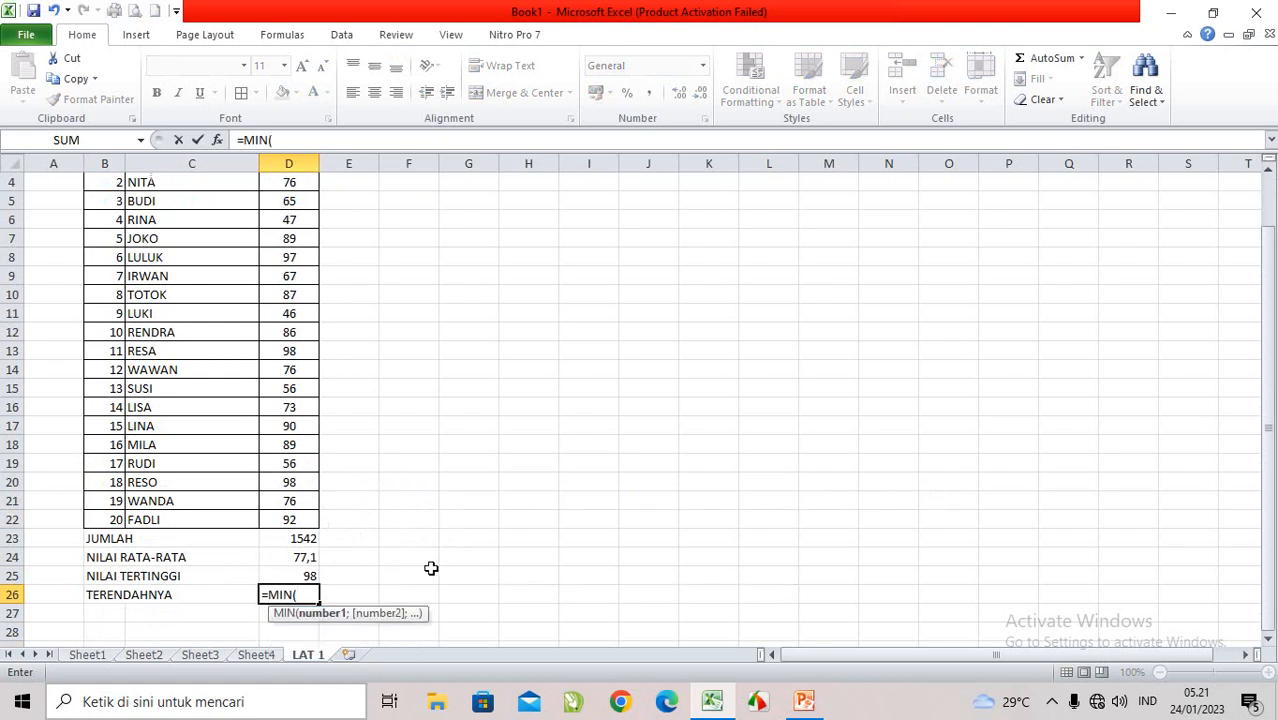
{"action": "type", "text": "D3:D"}
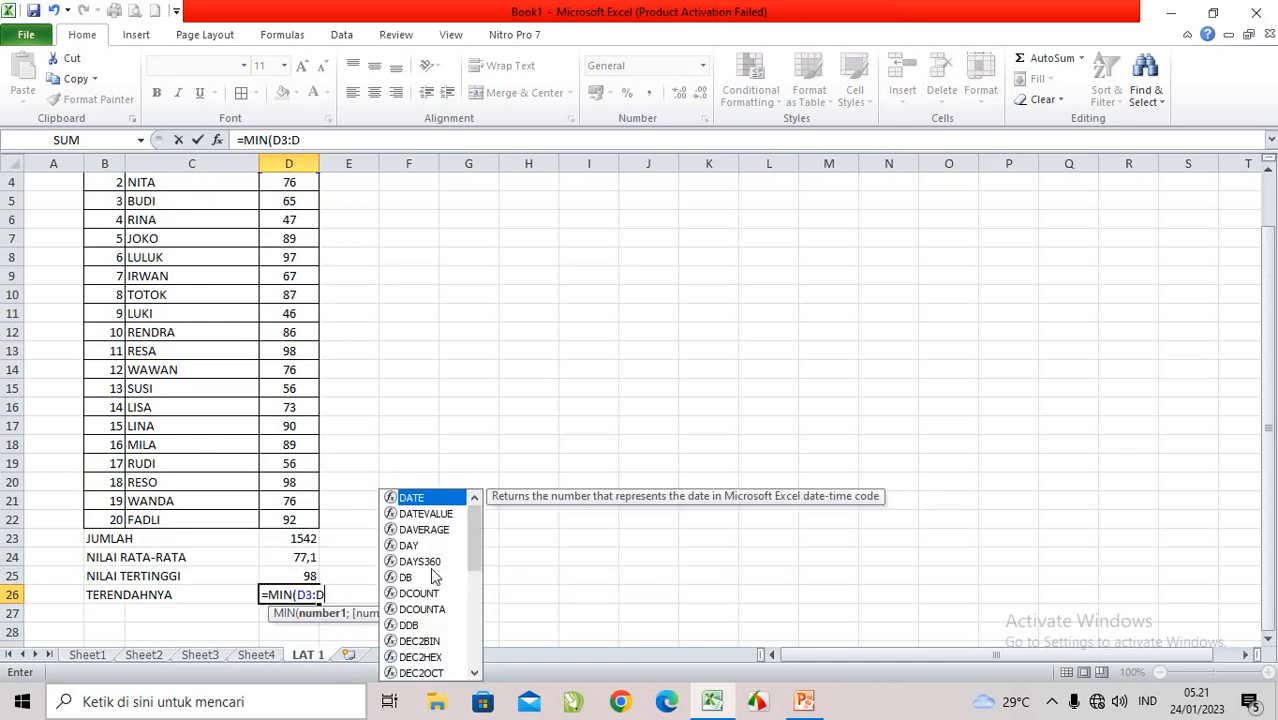
{"action": "type", "text": "22"}
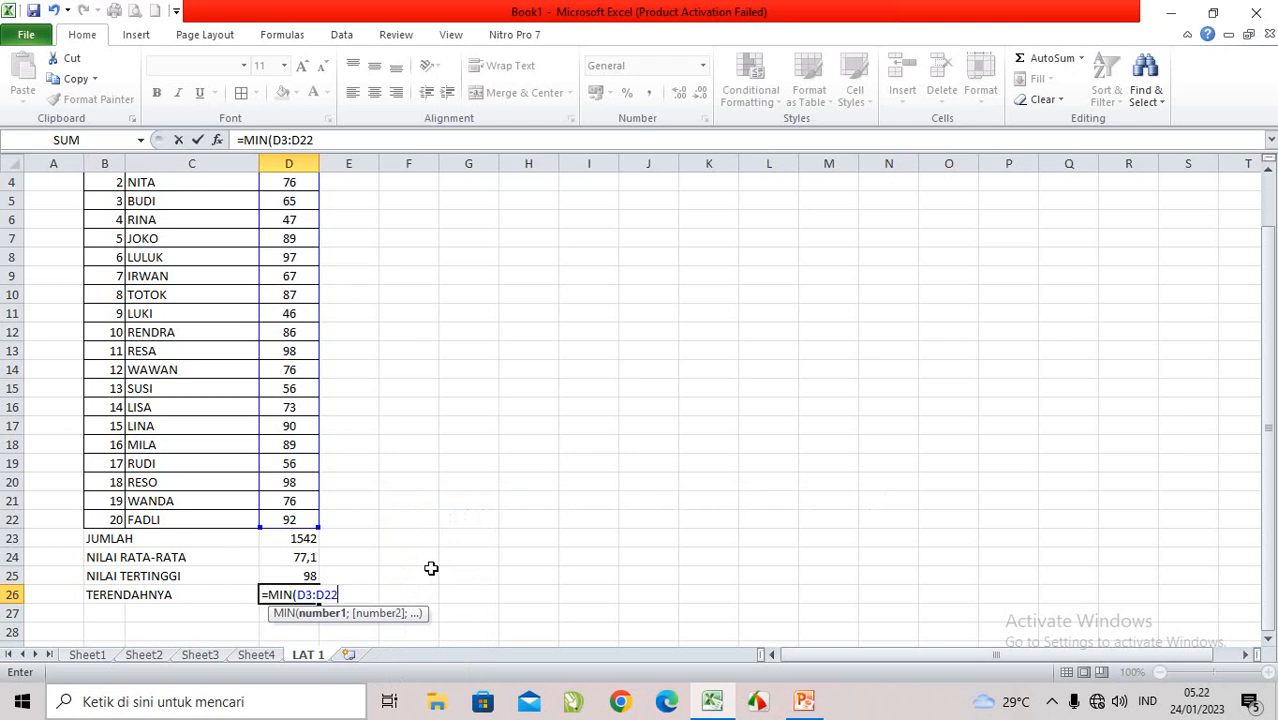
{"action": "type", "text": ")"}
{"action": "key", "text": "Return"}
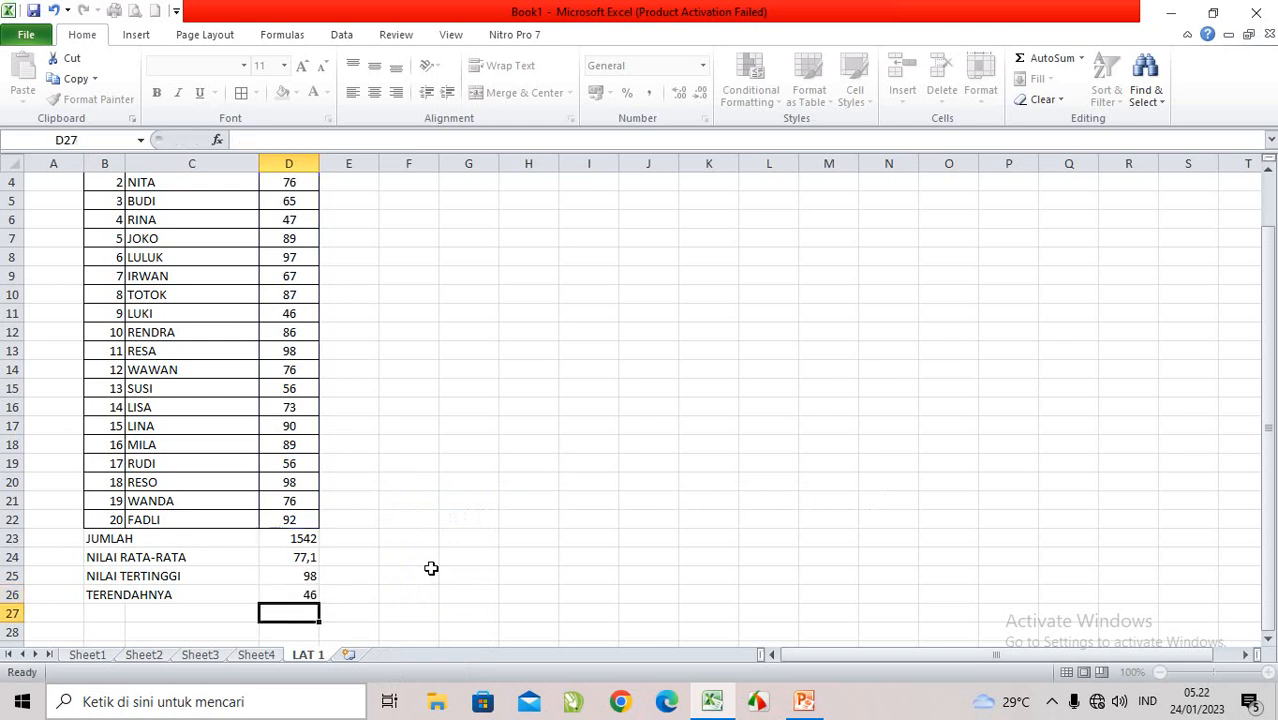
Step: Review the score table and examine the formulas behind JUMLAH, NILAI RATA-RATA, NILAI TERTINGGI and TERENDAHNYA in D23 to D26
{"action": "scroll", "coordinate": [347, 538], "scroll_direction": "up", "scroll_amount": 1}
{"action": "scroll", "coordinate": [347, 538], "scroll_direction": "down", "scroll_amount": 2}
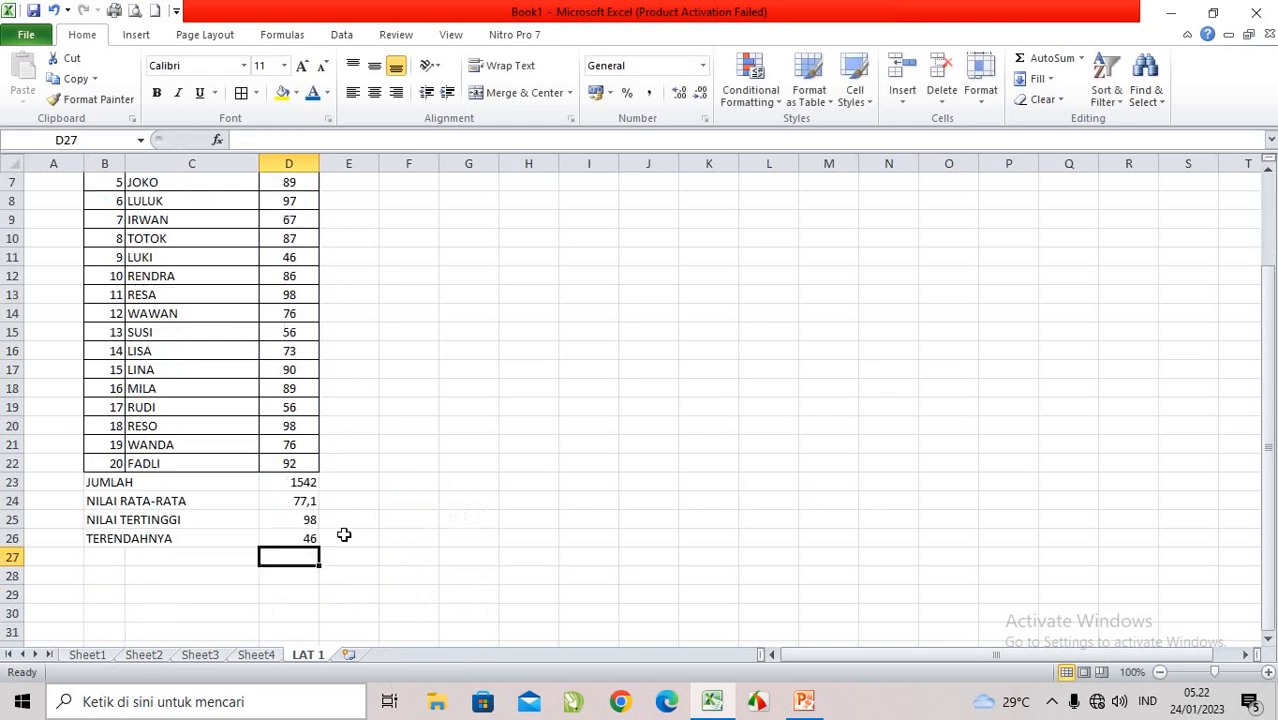
{"action": "scroll", "coordinate": [340, 531], "scroll_direction": "up", "scroll_amount": 1}
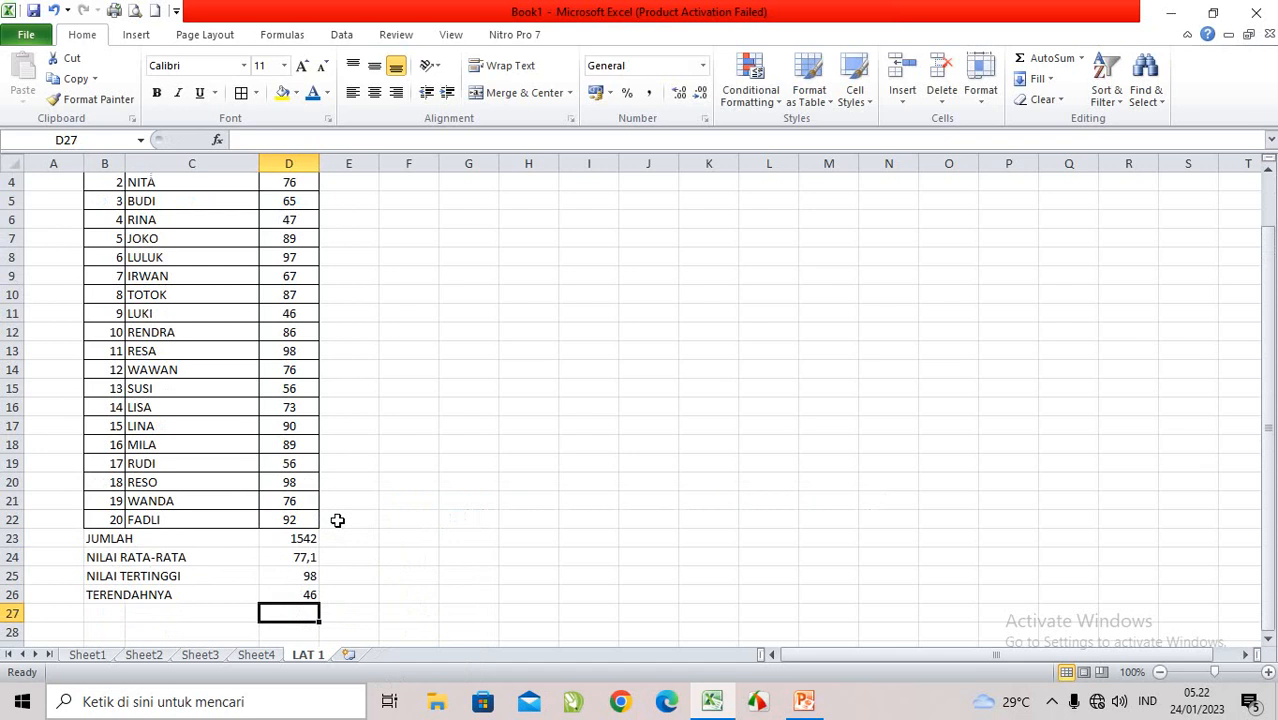
{"action": "scroll", "coordinate": [273, 320], "scroll_direction": "up", "scroll_amount": 1}
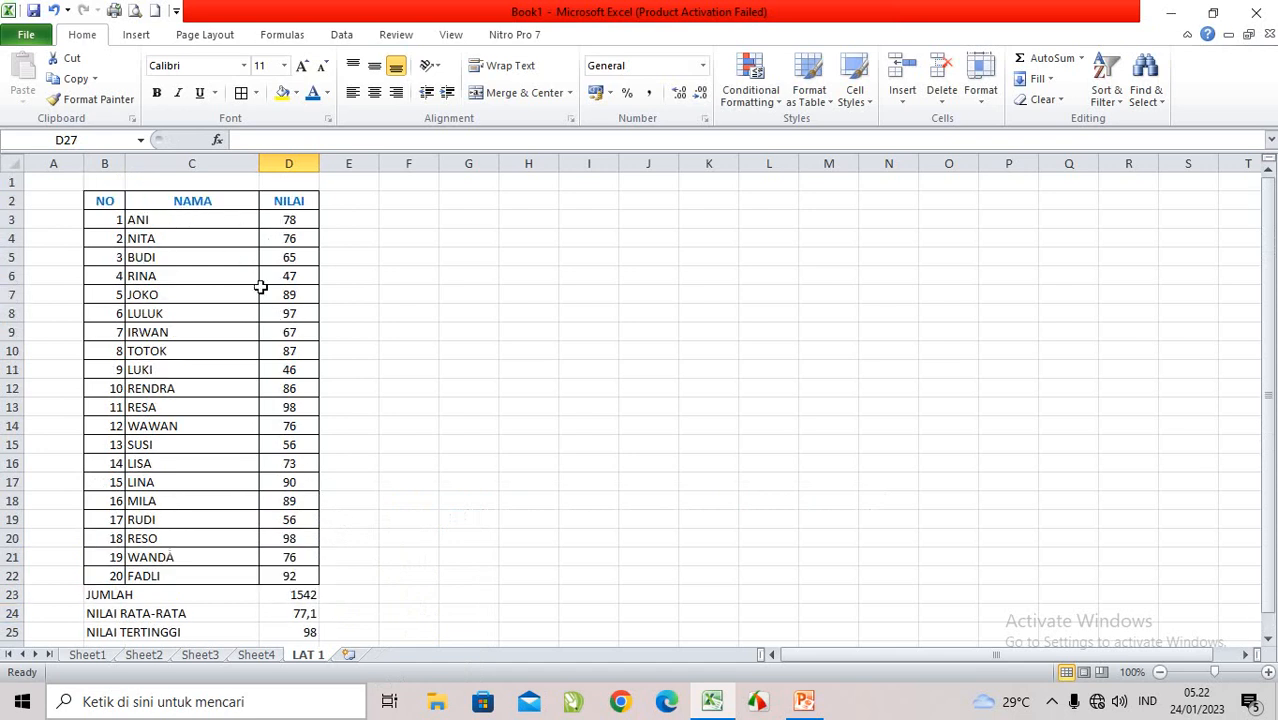
{"action": "scroll", "coordinate": [241, 387], "scroll_direction": "down", "scroll_amount": 1}
{"action": "scroll", "coordinate": [245, 402], "scroll_direction": "up", "scroll_amount": 1}
{"action": "scroll", "coordinate": [254, 406], "scroll_direction": "down", "scroll_amount": 1}
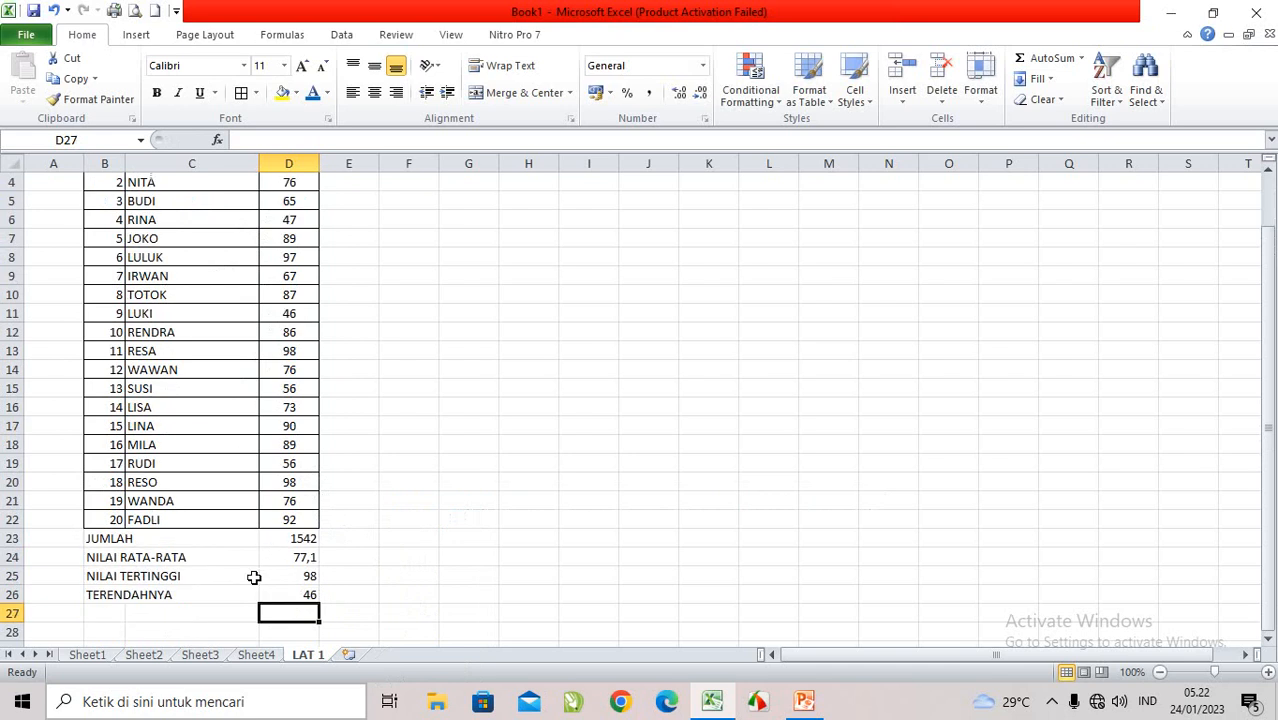
{"action": "left_click", "coordinate": [100, 538]}
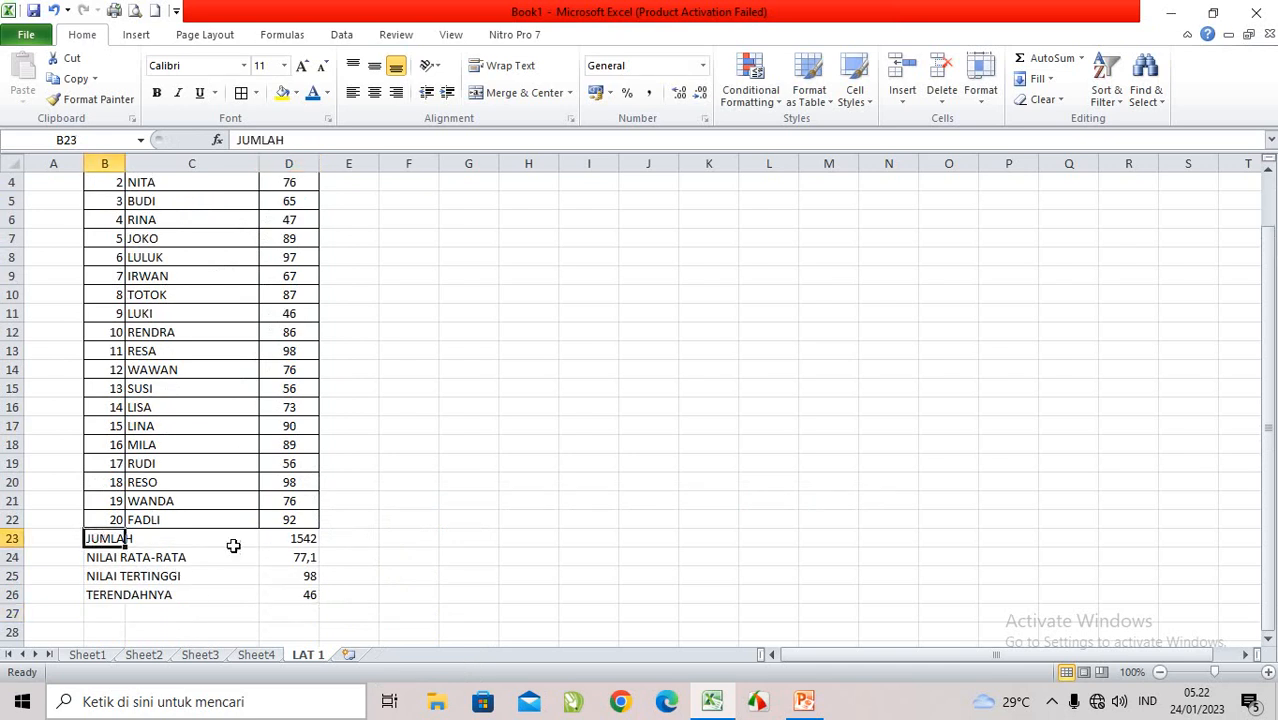
{"action": "left_click", "coordinate": [303, 538]}
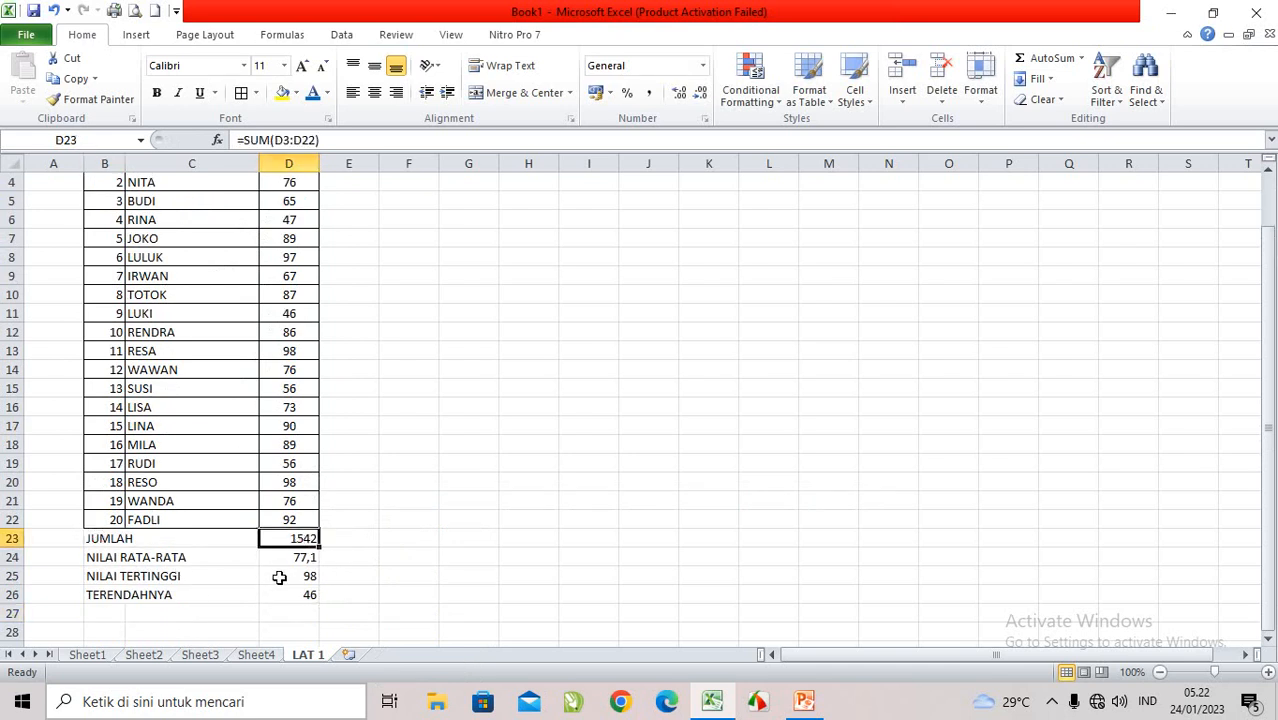
{"action": "left_click", "coordinate": [140, 555]}
{"action": "left_click", "coordinate": [305, 560]}
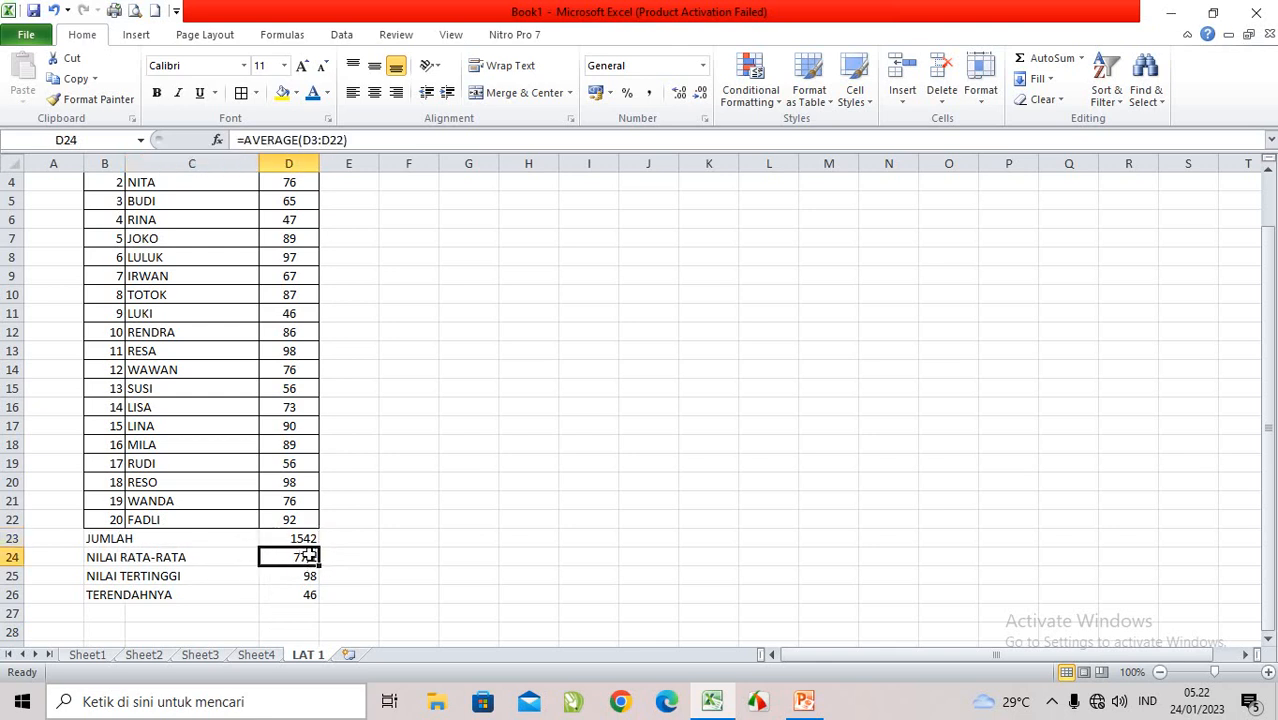
{"action": "left_click", "coordinate": [160, 579]}
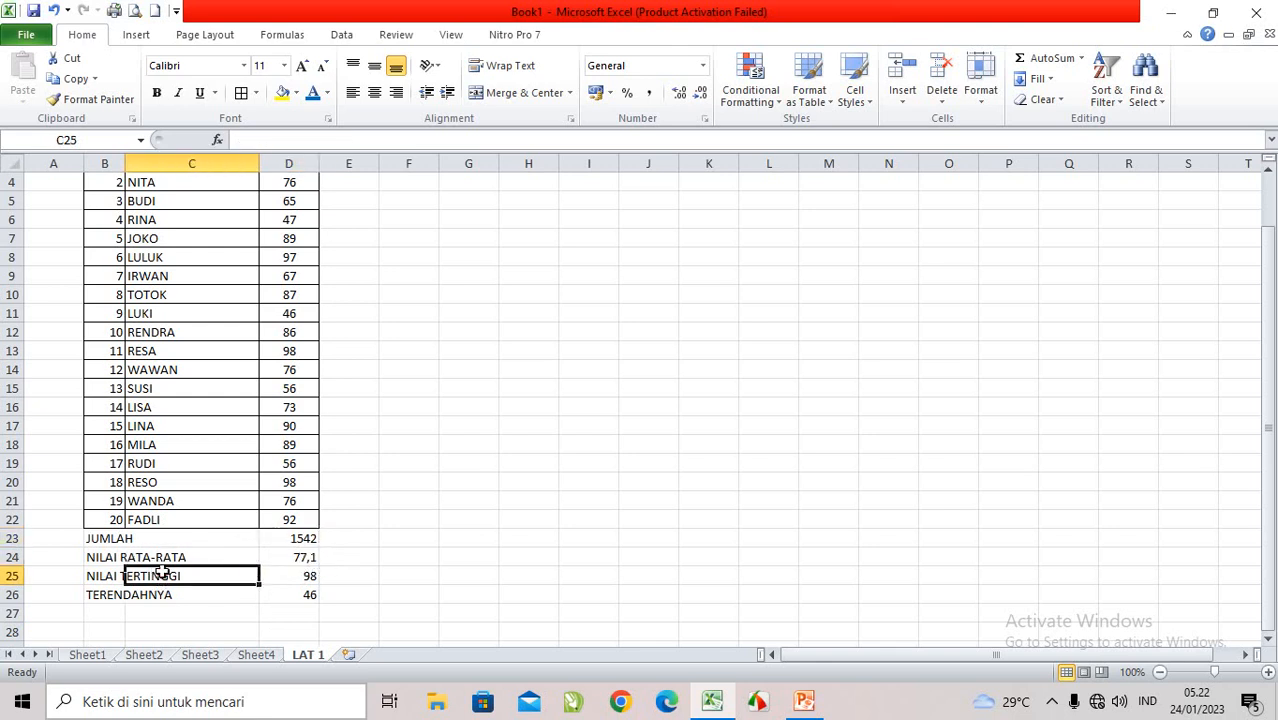
{"action": "left_click", "coordinate": [298, 577]}
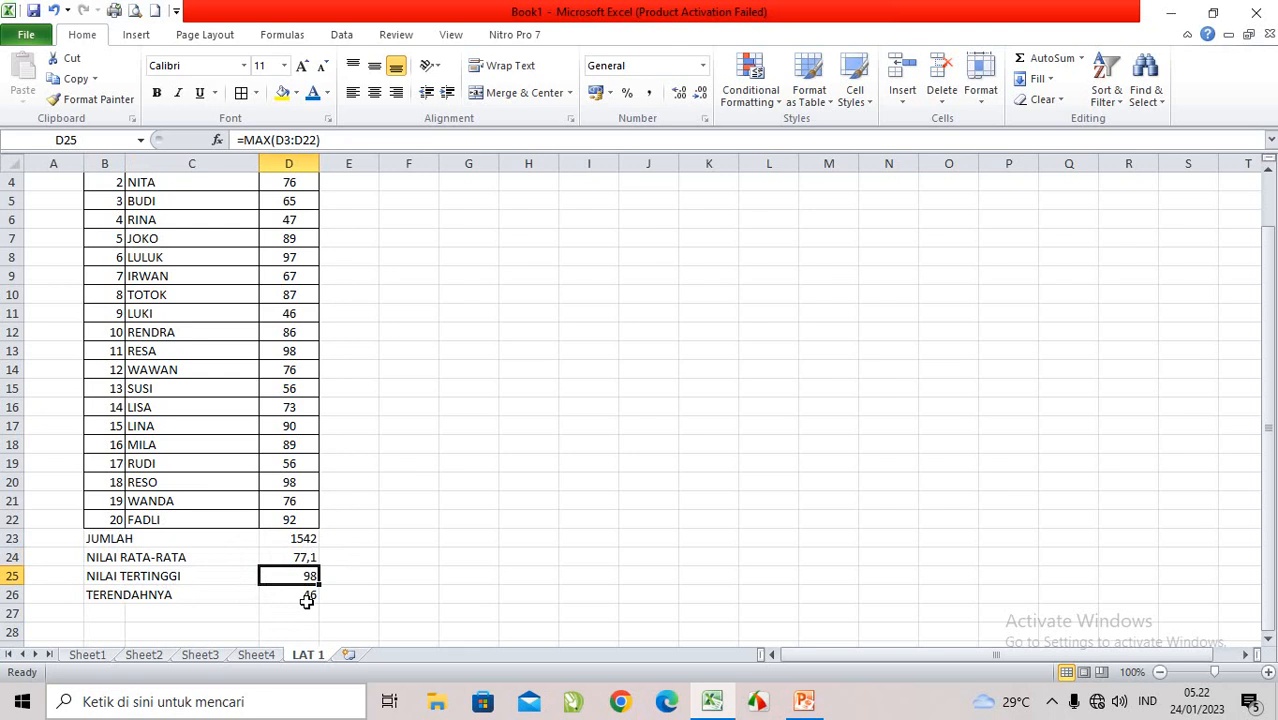
{"action": "left_click", "coordinate": [300, 595]}
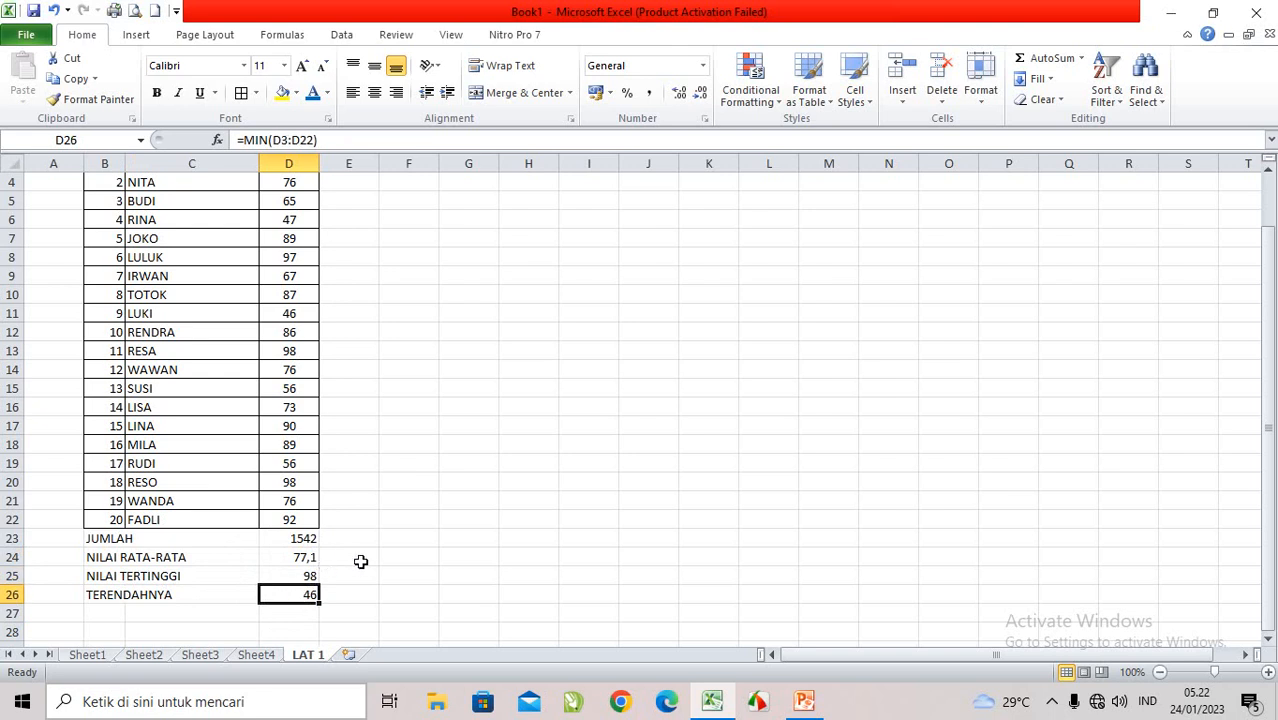